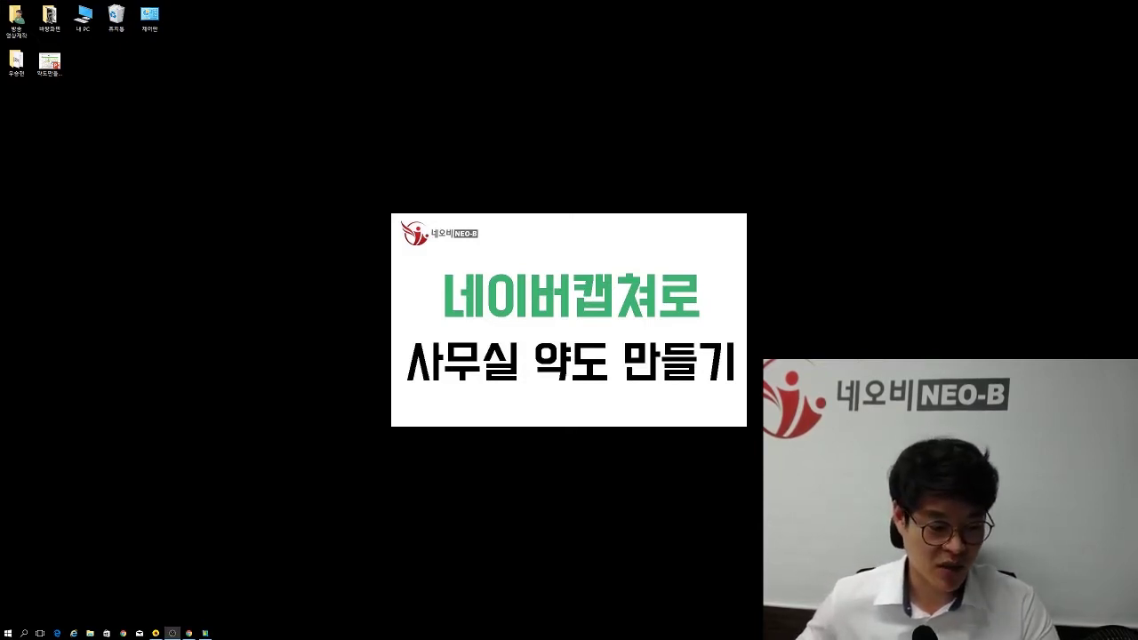
Open the Naver home page in Chrome and log in with the account ID and password, declining to save the password.
click(189, 633)
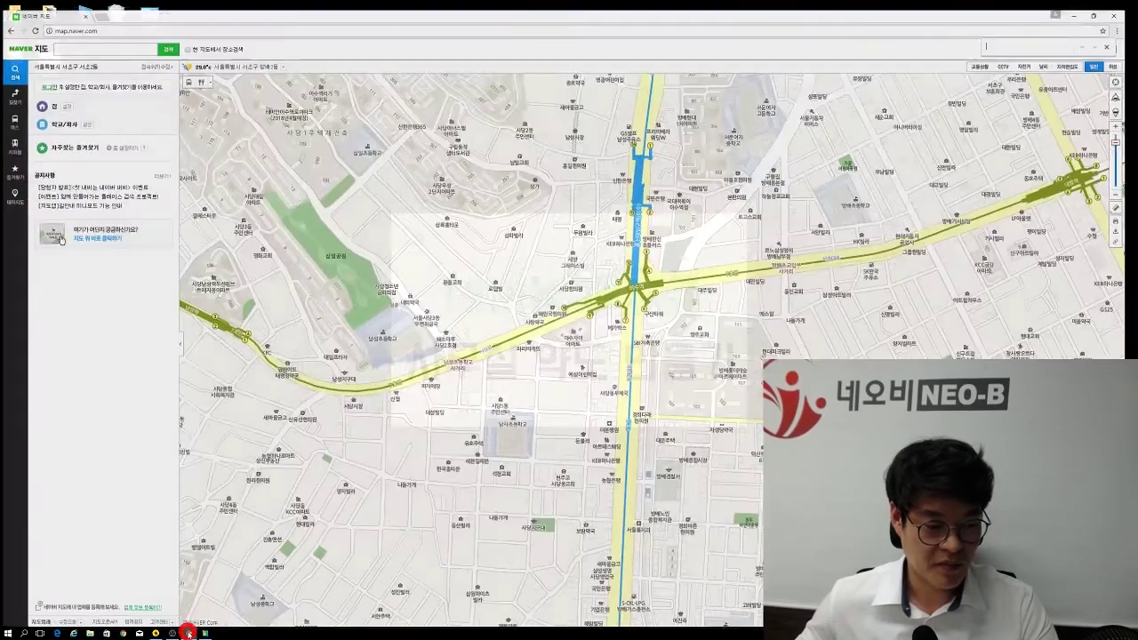
click(6, 40)
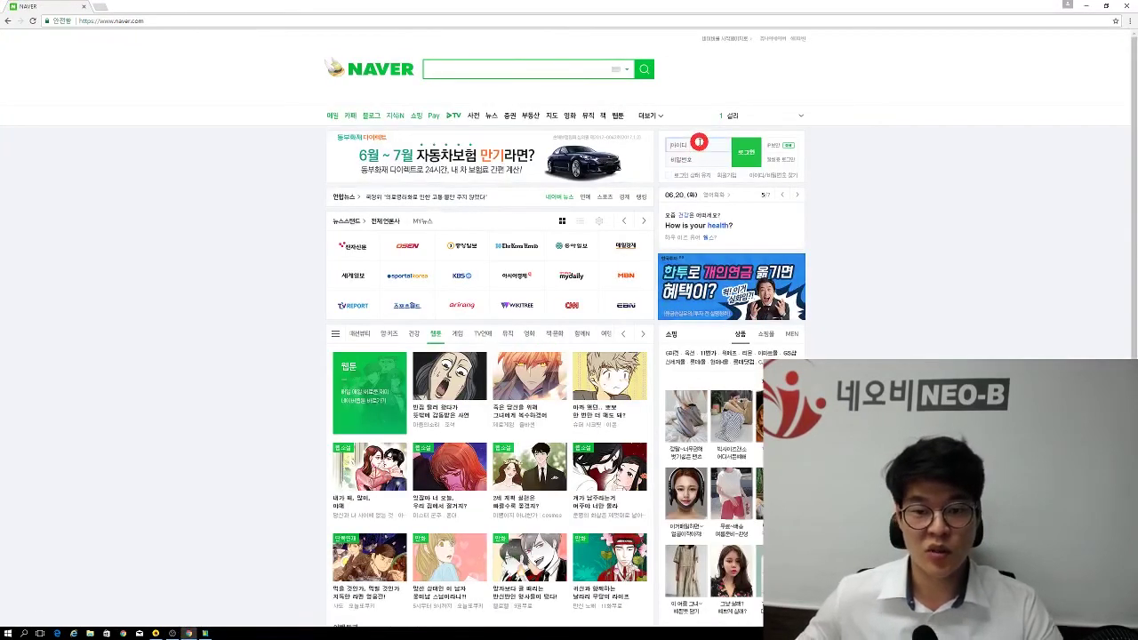
click(698, 142)
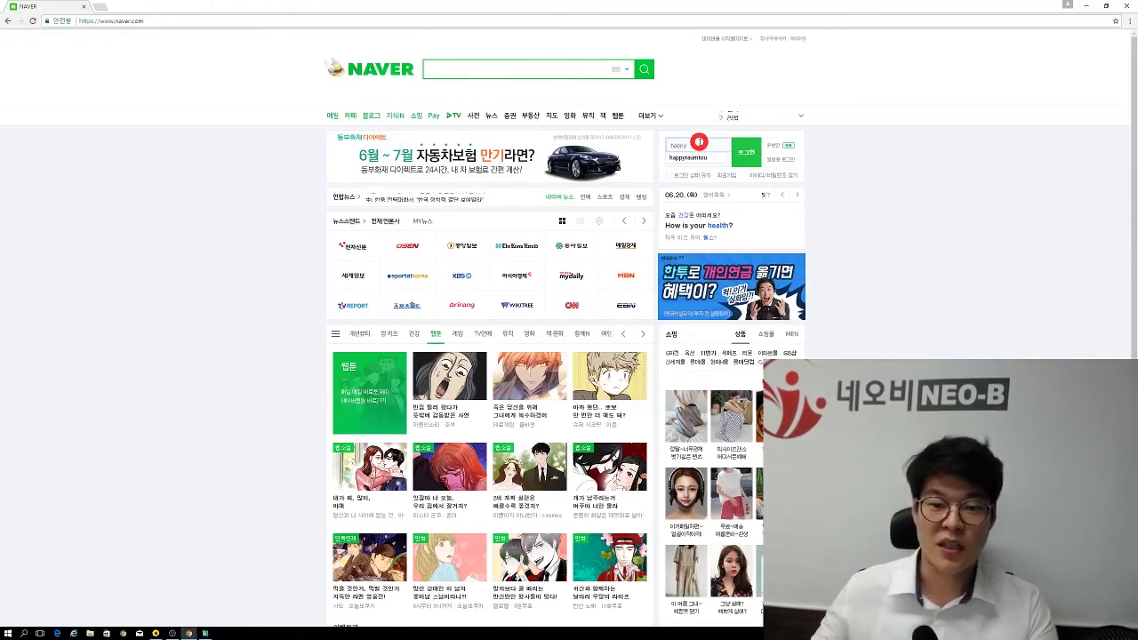
click(698, 157)
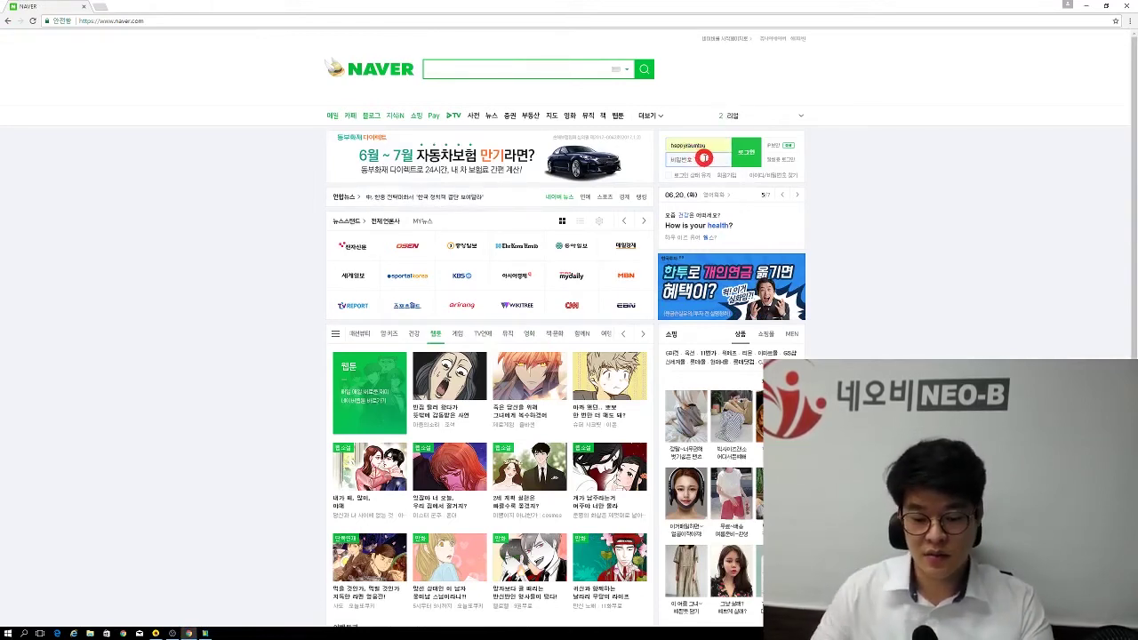
key(Return)
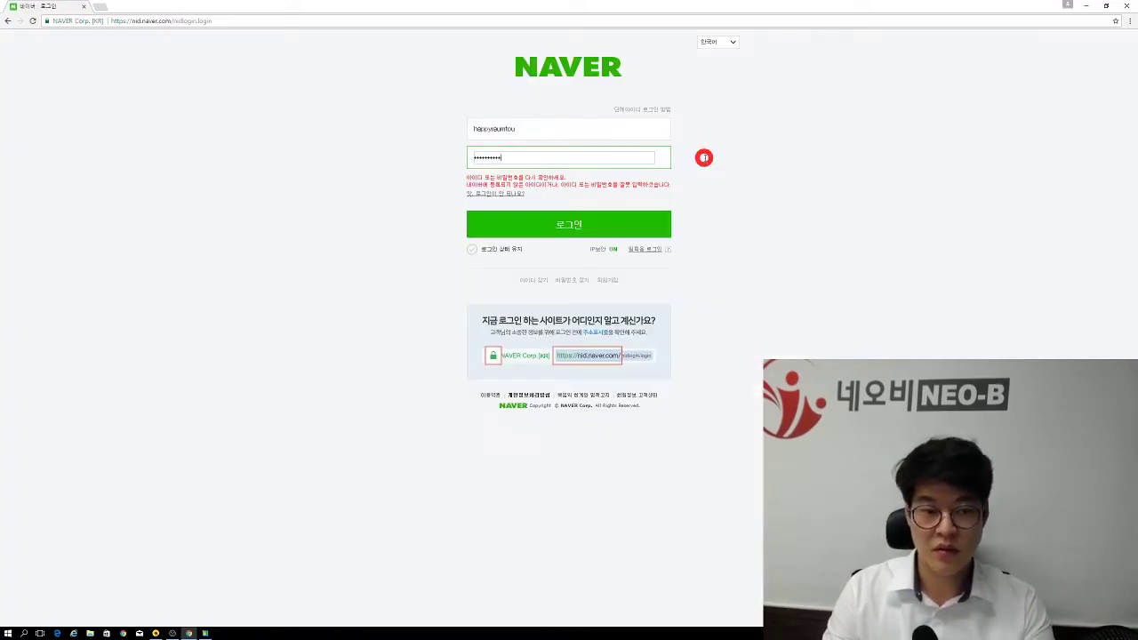
key(Return)
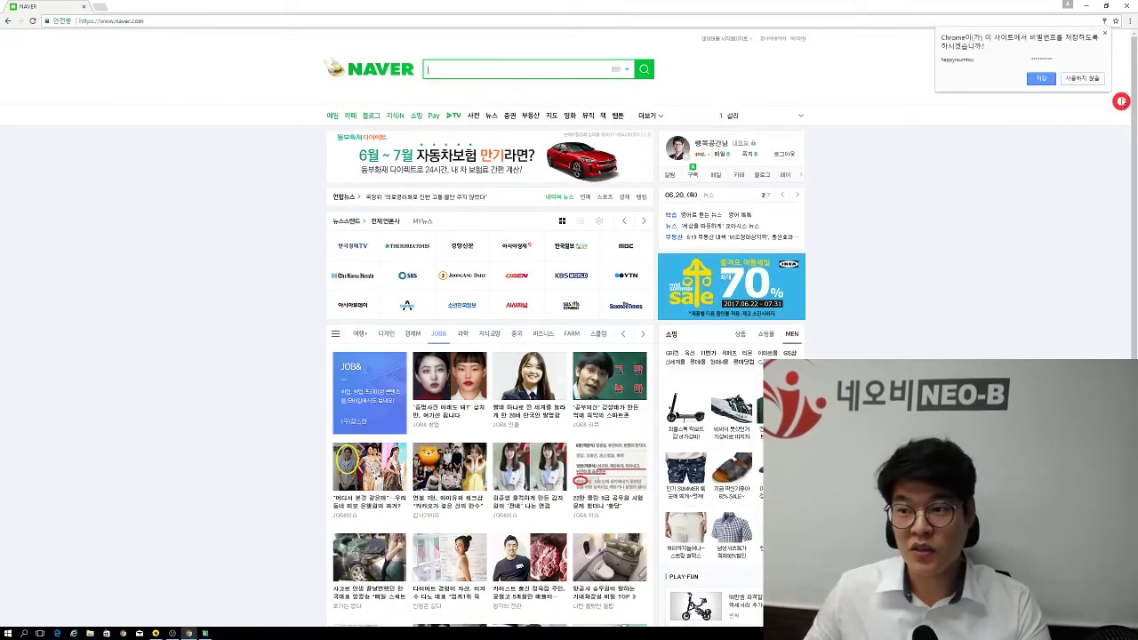
click(1082, 78)
Open the 네오비 real-estate agent cafe from the joined cafes and search its posts for 약도만들기.
click(739, 175)
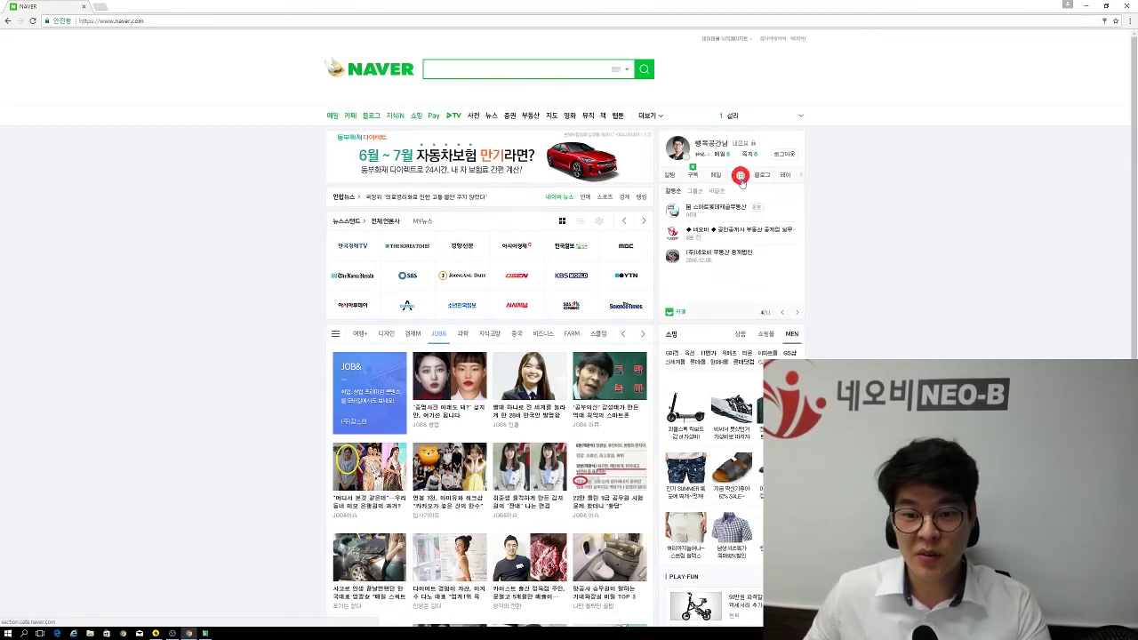
click(711, 228)
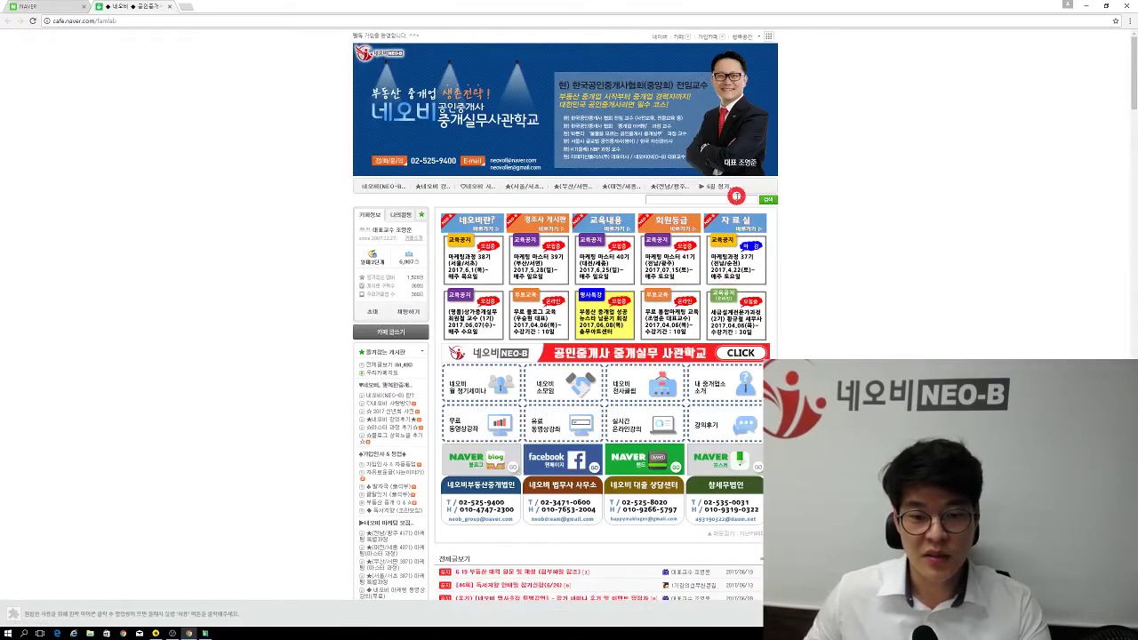
click(728, 200)
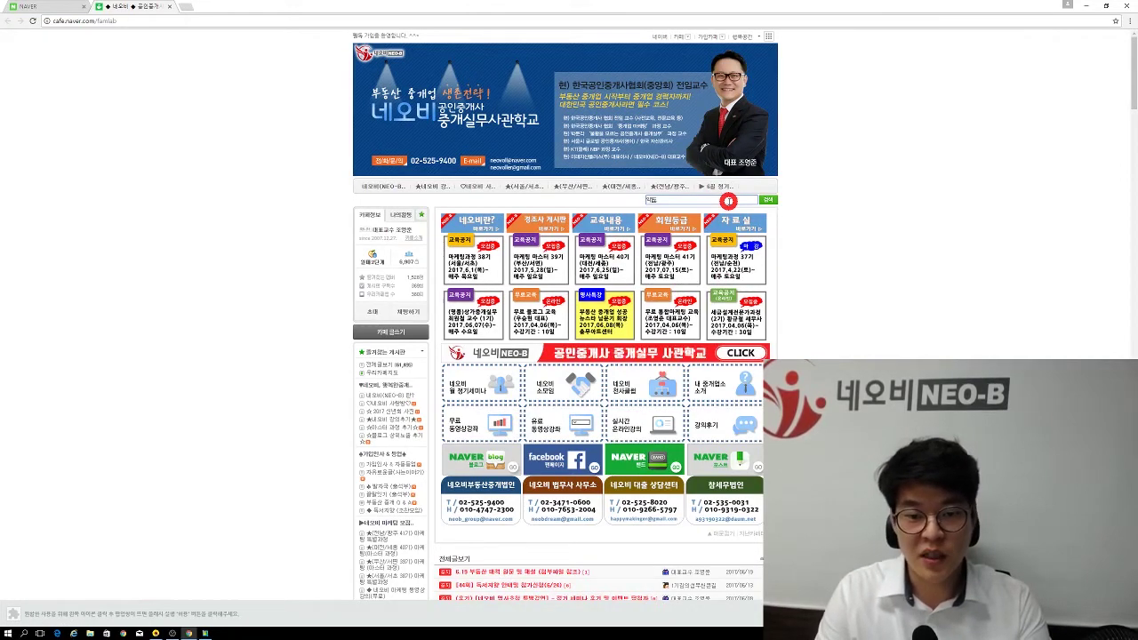
text(약도만들기)
key(Return)
scroll(728, 203, down, 2)
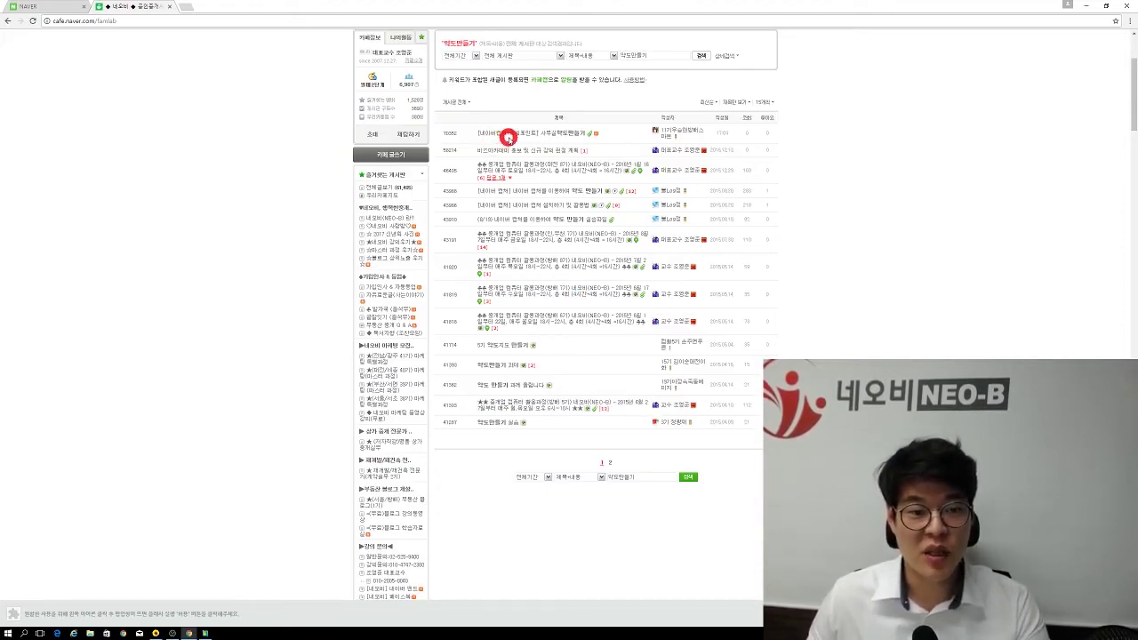
Open the [네이버캡쳐+파워포인트] 사무실약도만들기 post and list its attached file.
click(562, 134)
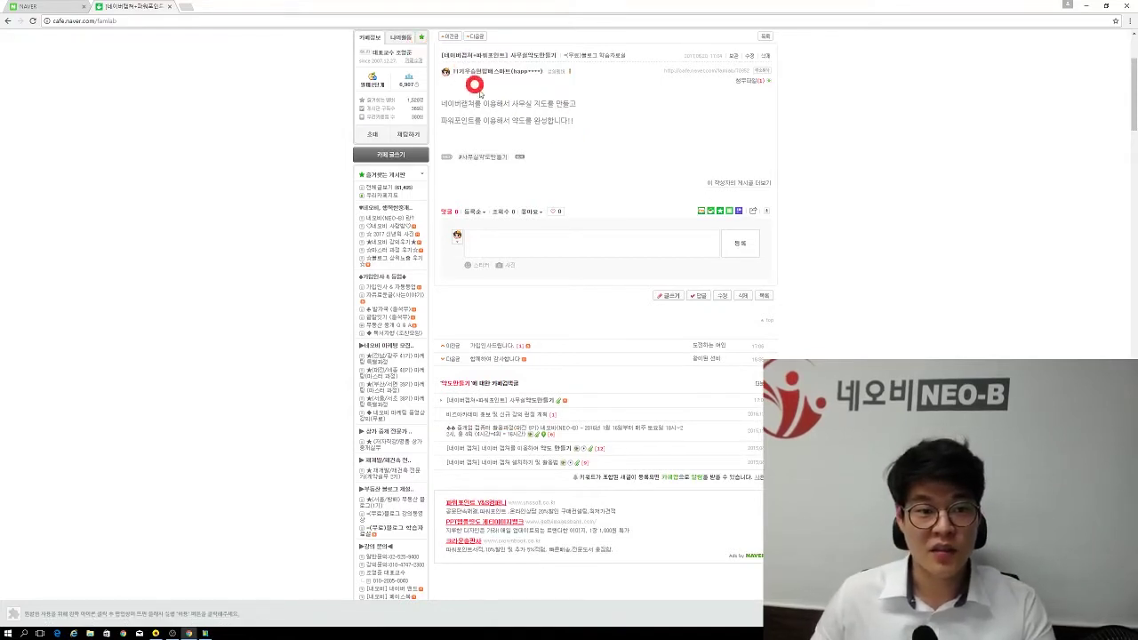
scroll(756, 106, up, 1)
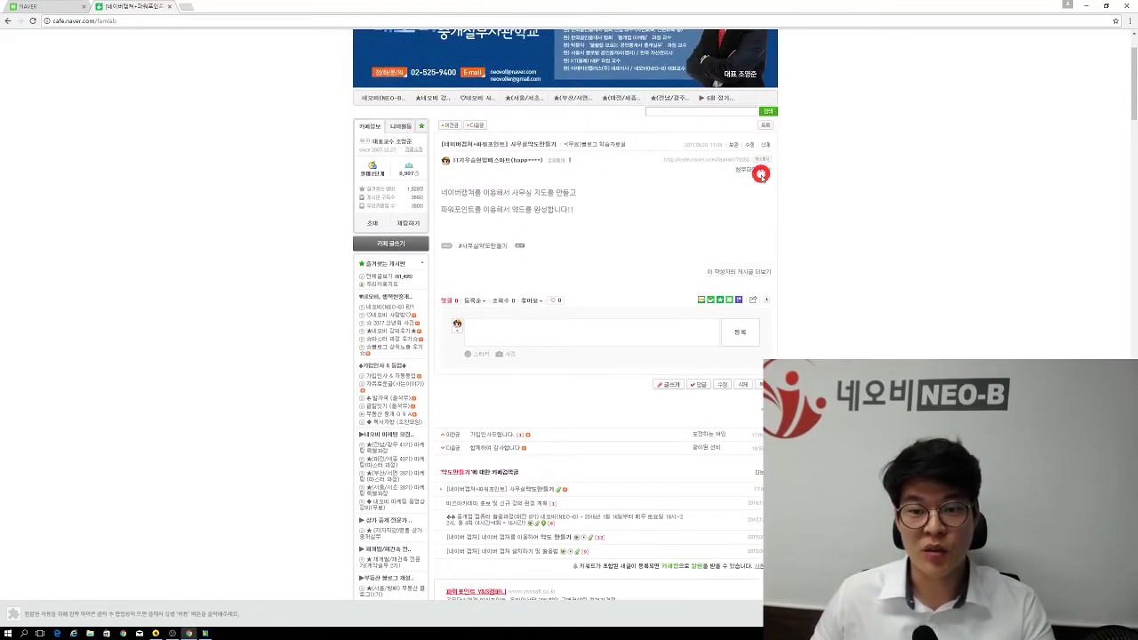
click(750, 171)
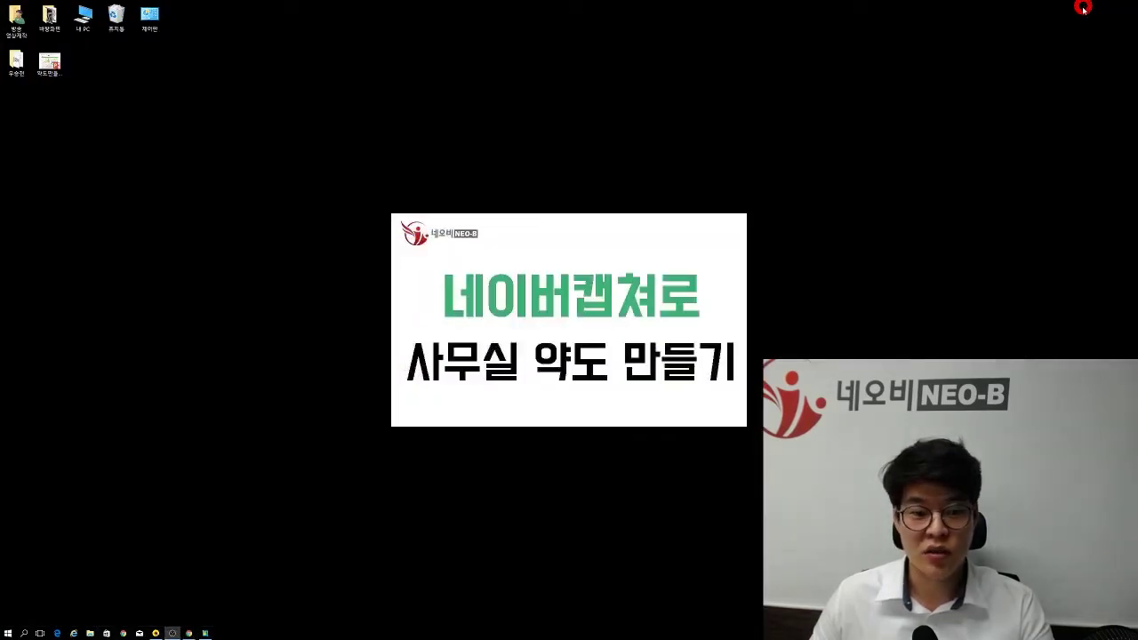
Open the 약도만들기실습 presentation from the desktop and look through its finished map slide and blank practice slide.
drag(55, 64, 89, 68)
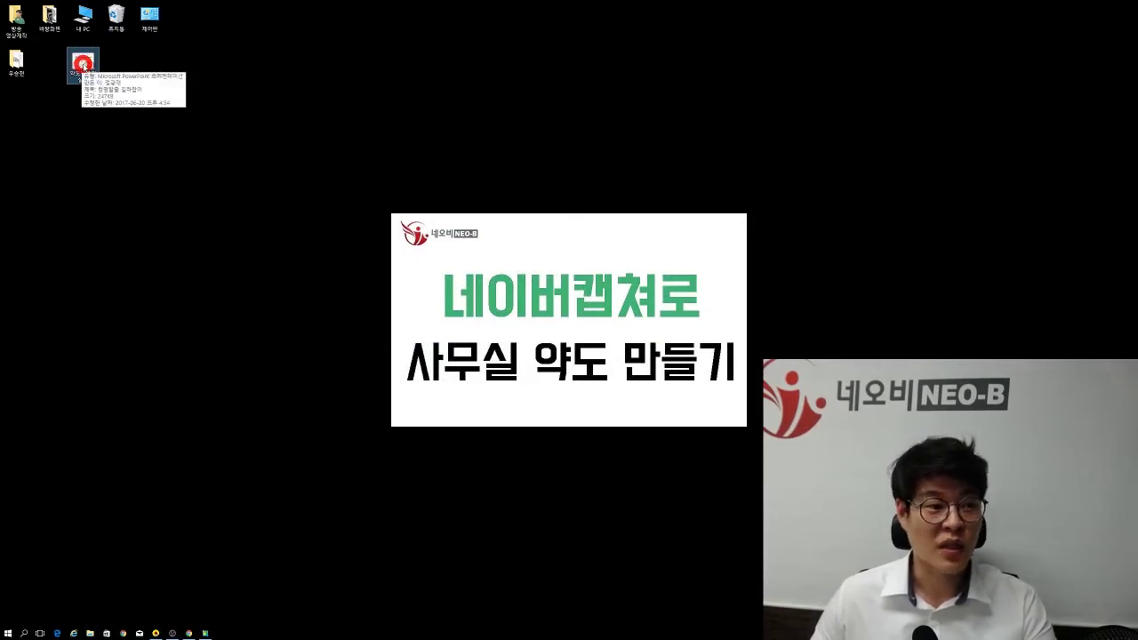
double_click(82, 64)
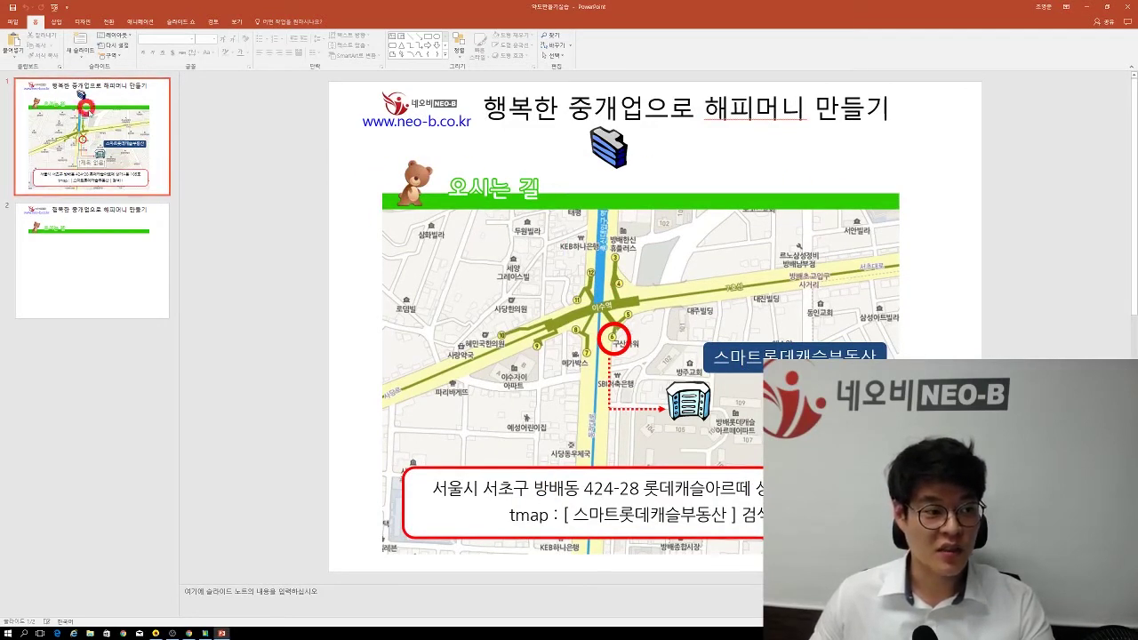
click(74, 236)
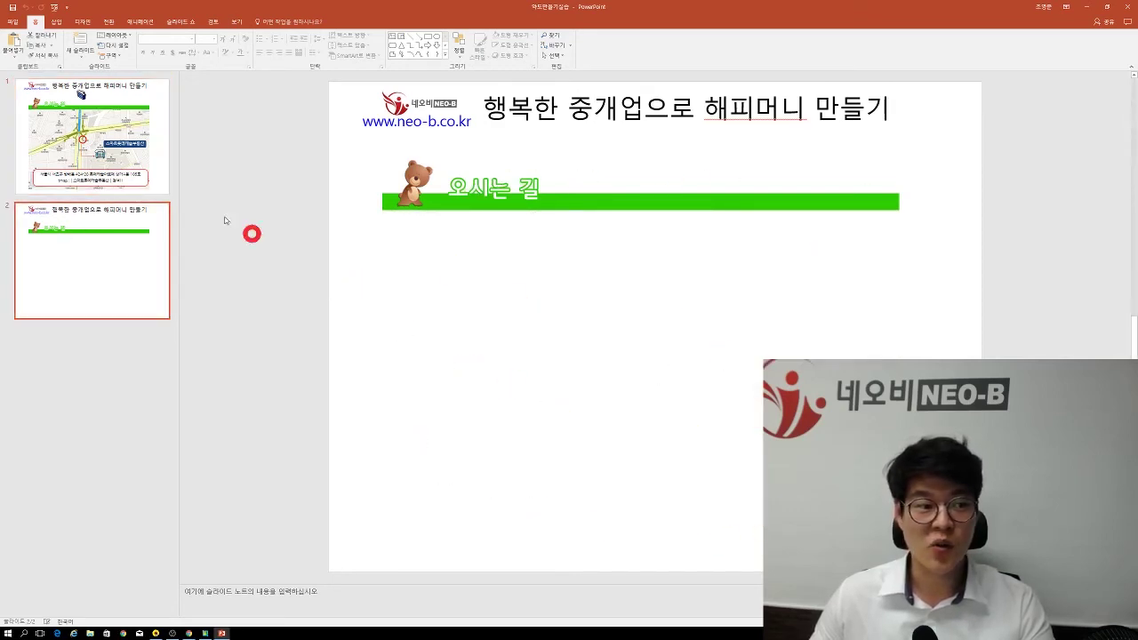
click(133, 151)
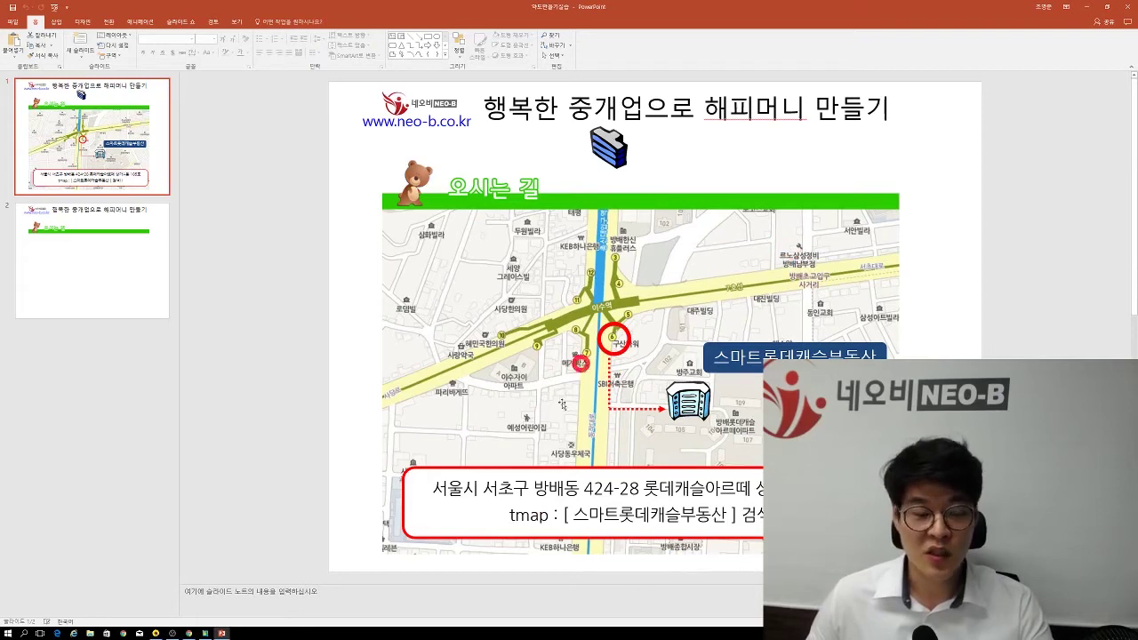
Bring up the Naver Capture window for a look, and minimize both it and PowerPoint.
click(206, 633)
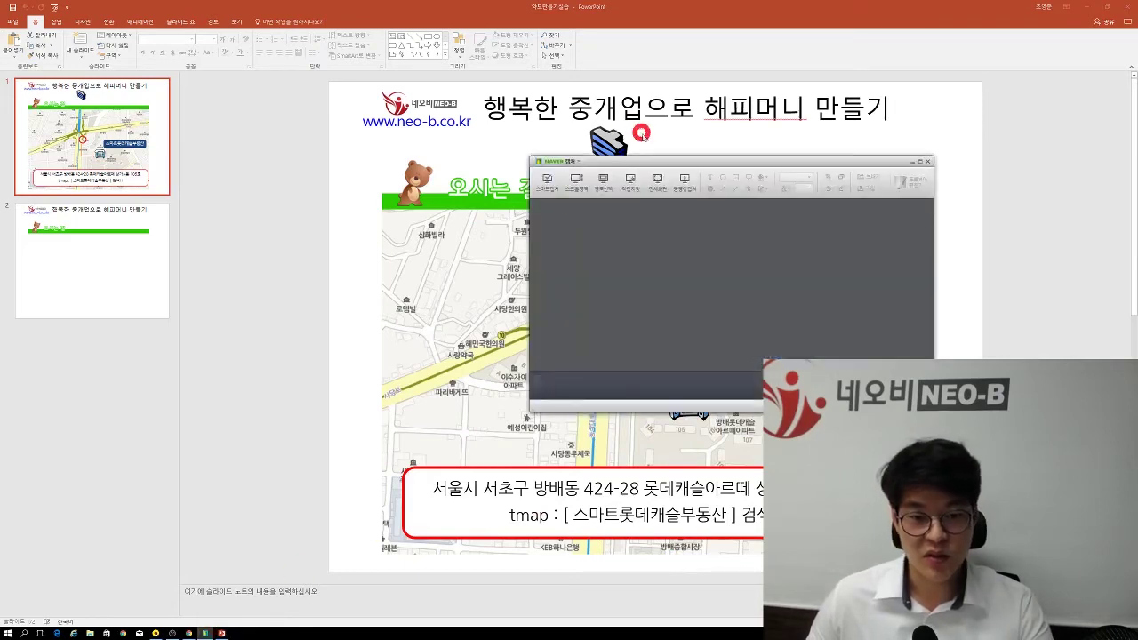
drag(645, 159, 557, 160)
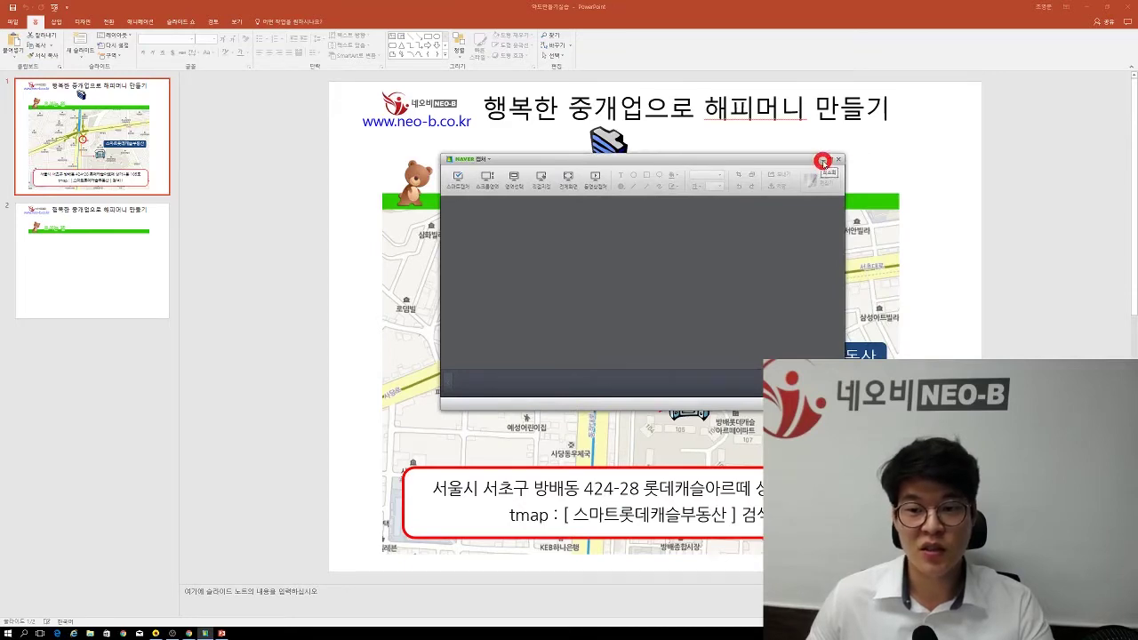
click(823, 163)
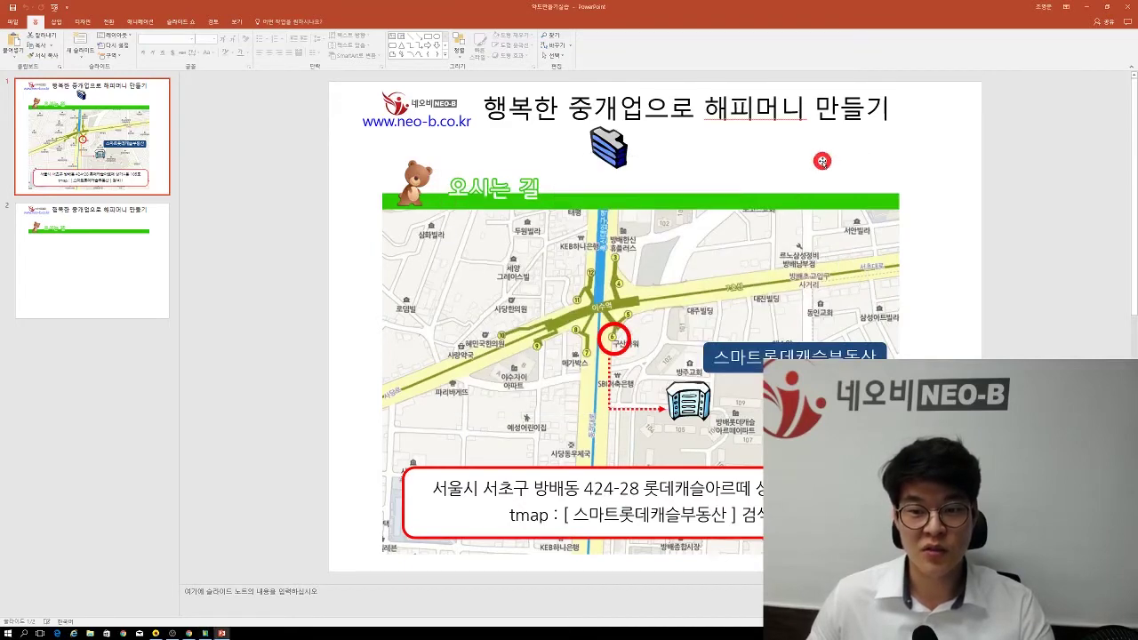
click(1084, 8)
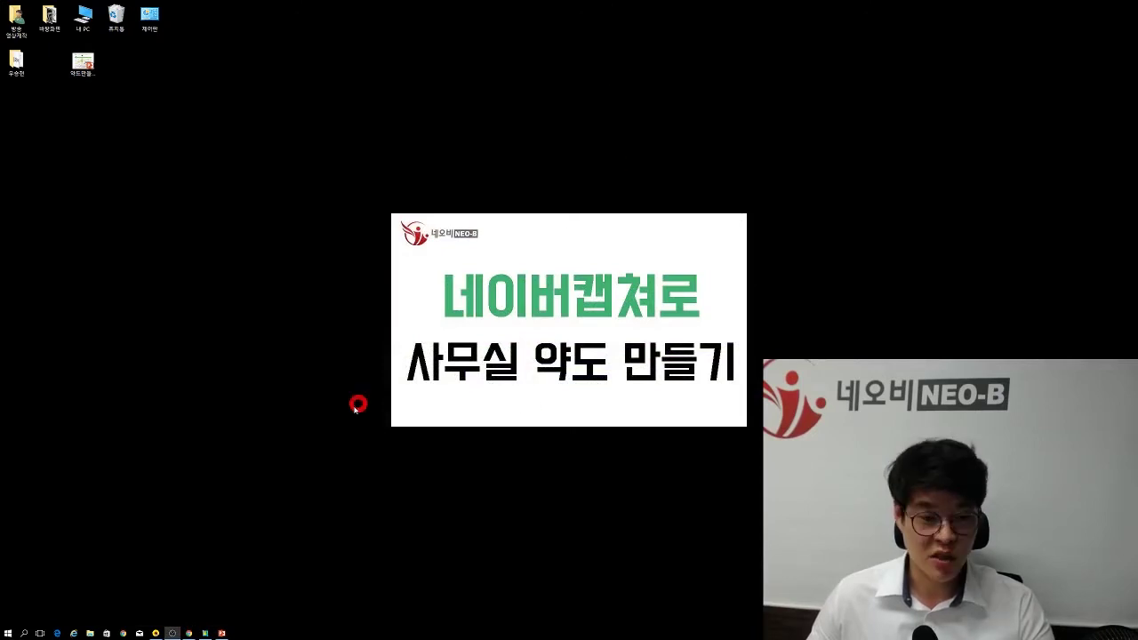
Switch to Chrome and open the Naver Map service from the Naver home page.
click(188, 631)
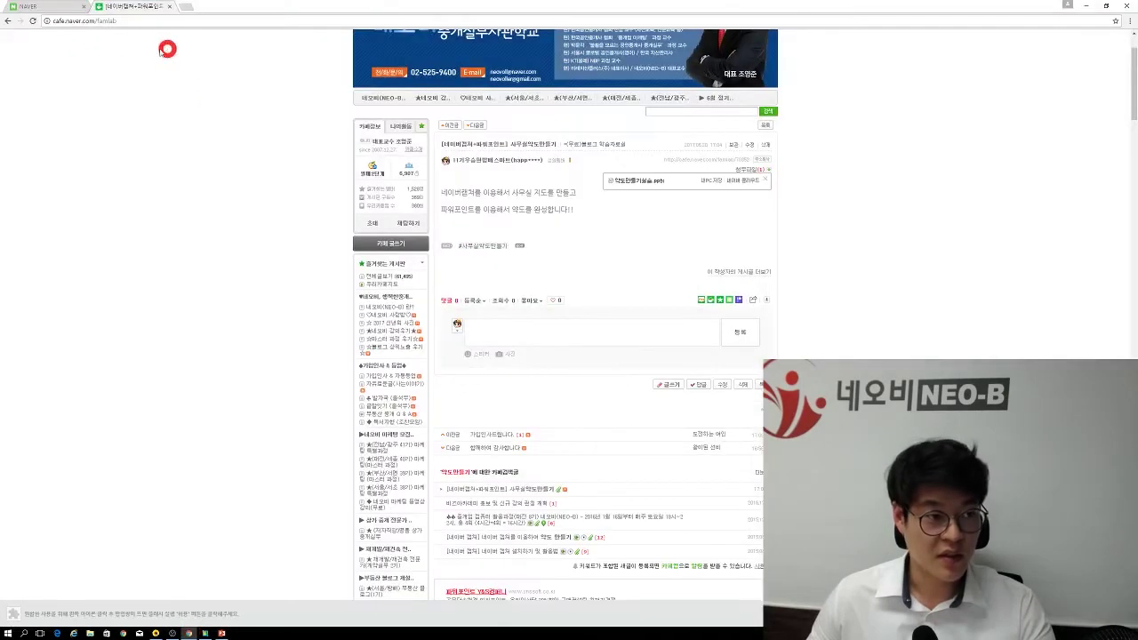
click(63, 7)
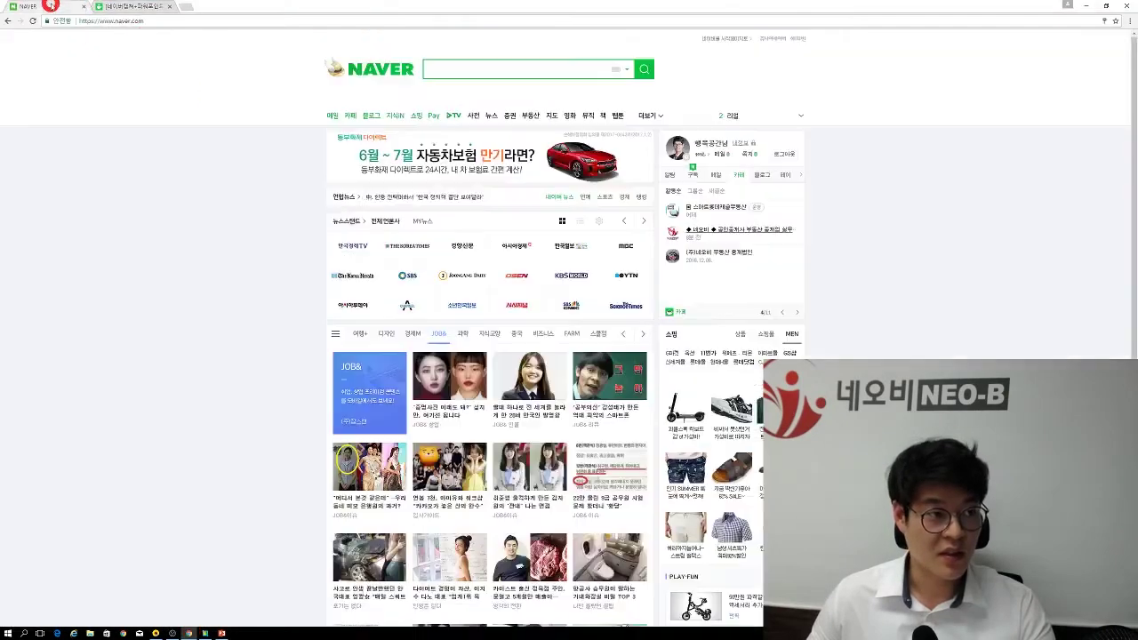
click(551, 116)
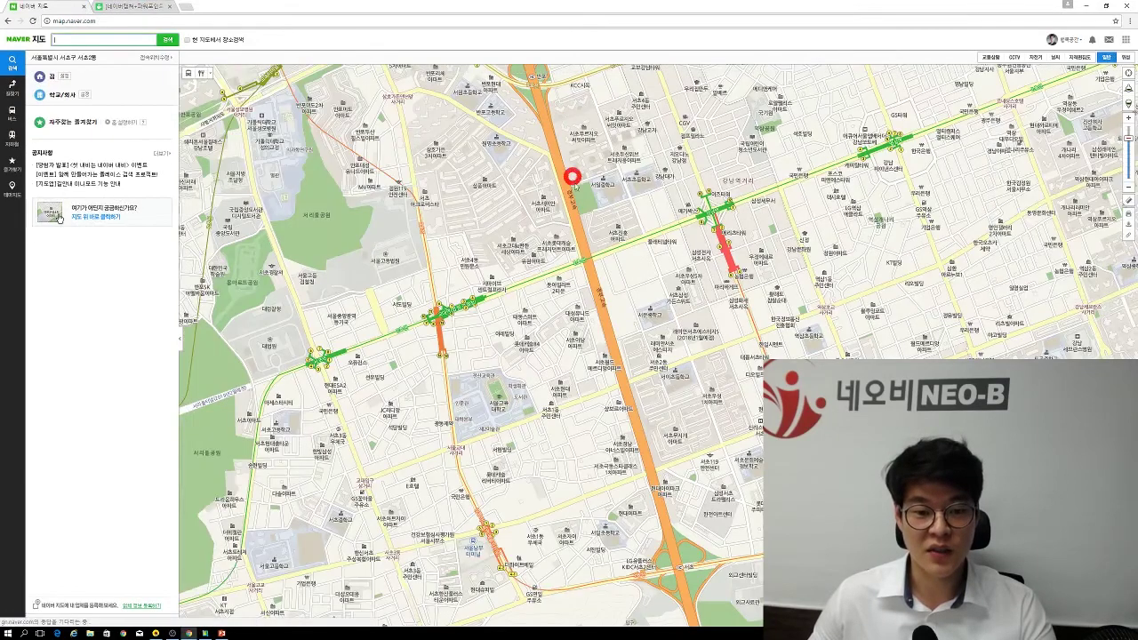
Frame the map around 이수역 and the neighbouring 방배롯데캐슬아르떼아파트 at a zoom level that shows the surrounding streets and buildings.
mouse_move(575, 186)
mouse_down()
mouse_move(397, 332)
mouse_move(816, 324)
mouse_move(821, 250)
mouse_move(484, 431)
mouse_move(698, 211)
mouse_up()
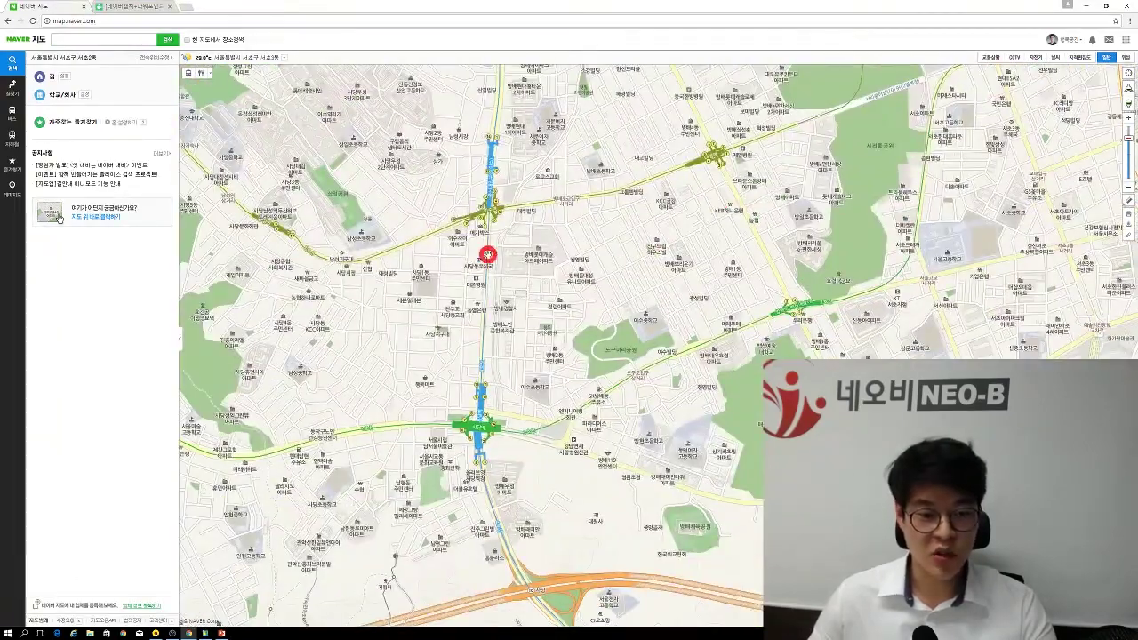
drag(545, 287, 655, 290)
scroll(655, 290, up, 1)
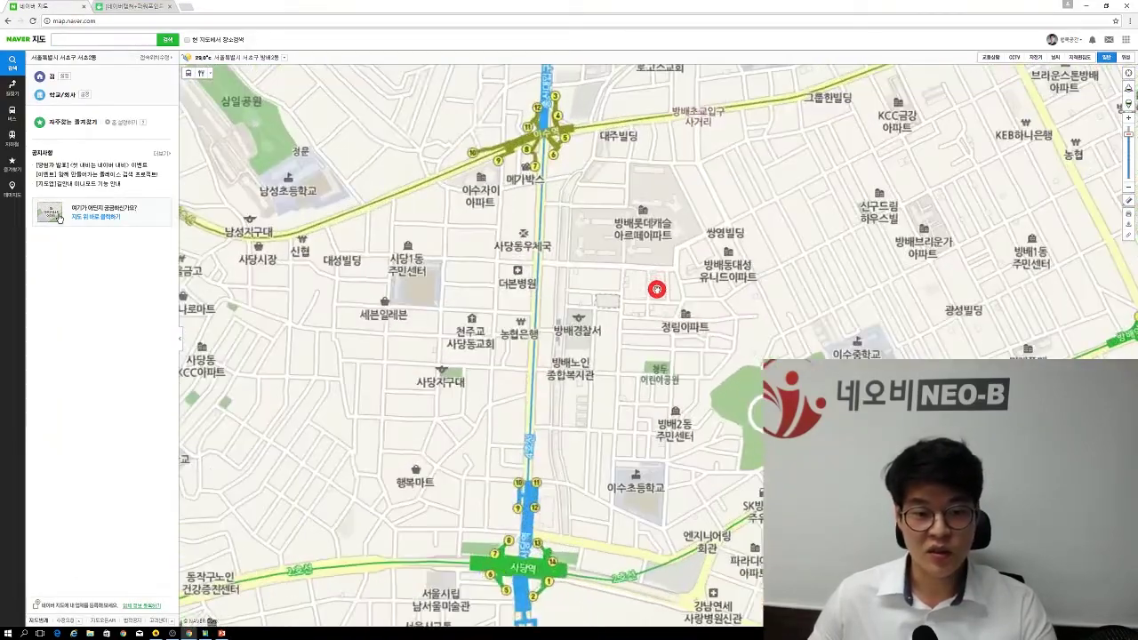
drag(569, 216, 590, 259)
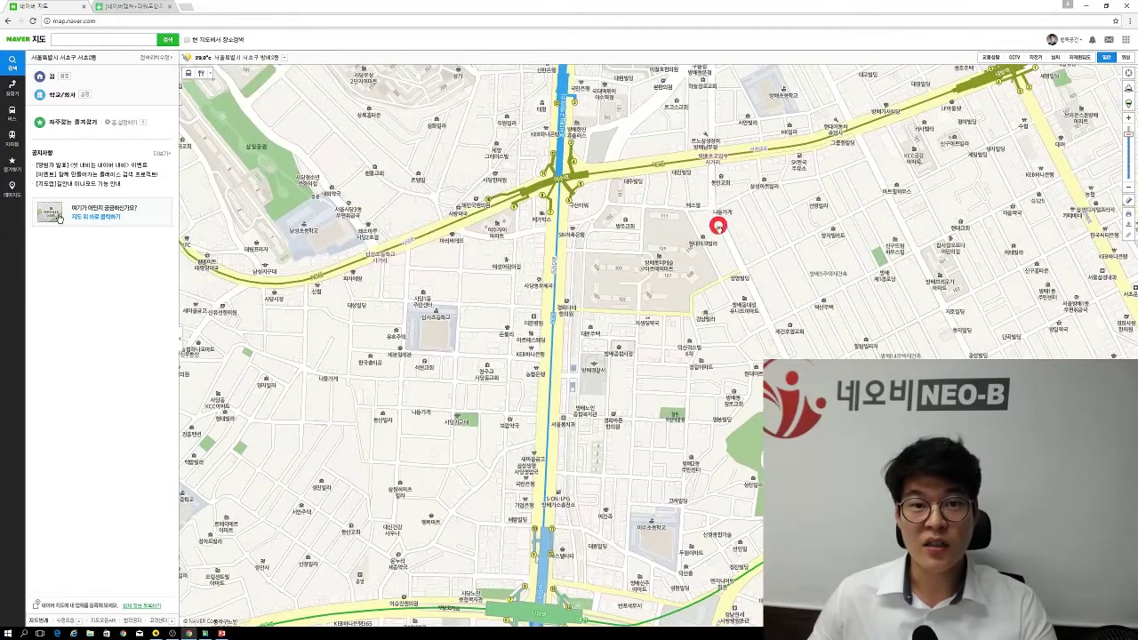
drag(665, 246, 705, 279)
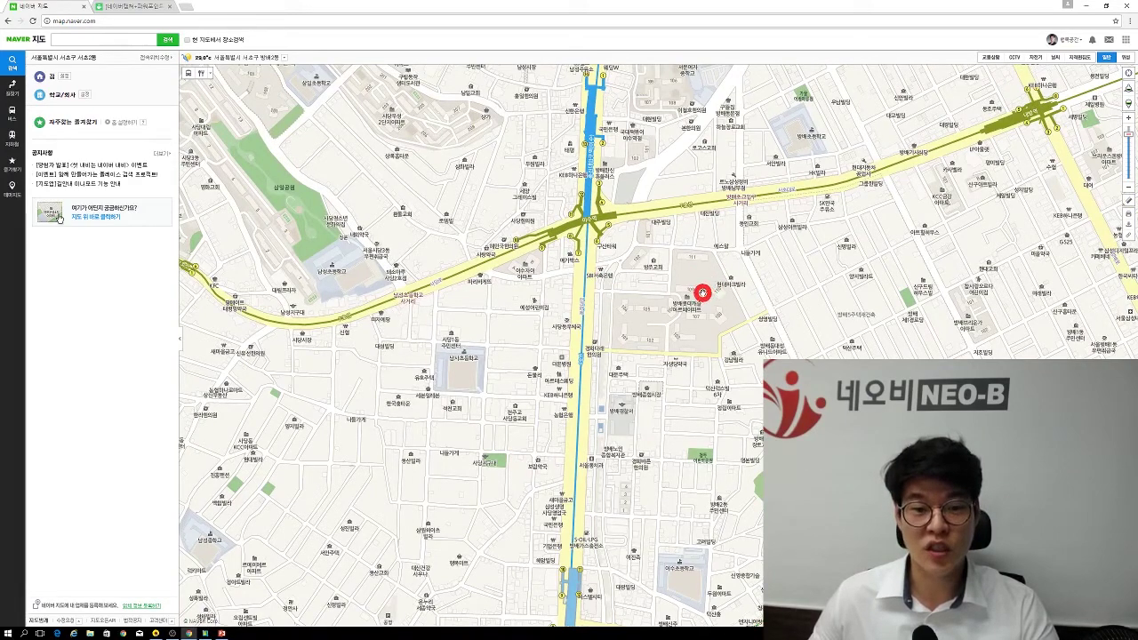
scroll(685, 283, up, 1)
drag(523, 252, 803, 330)
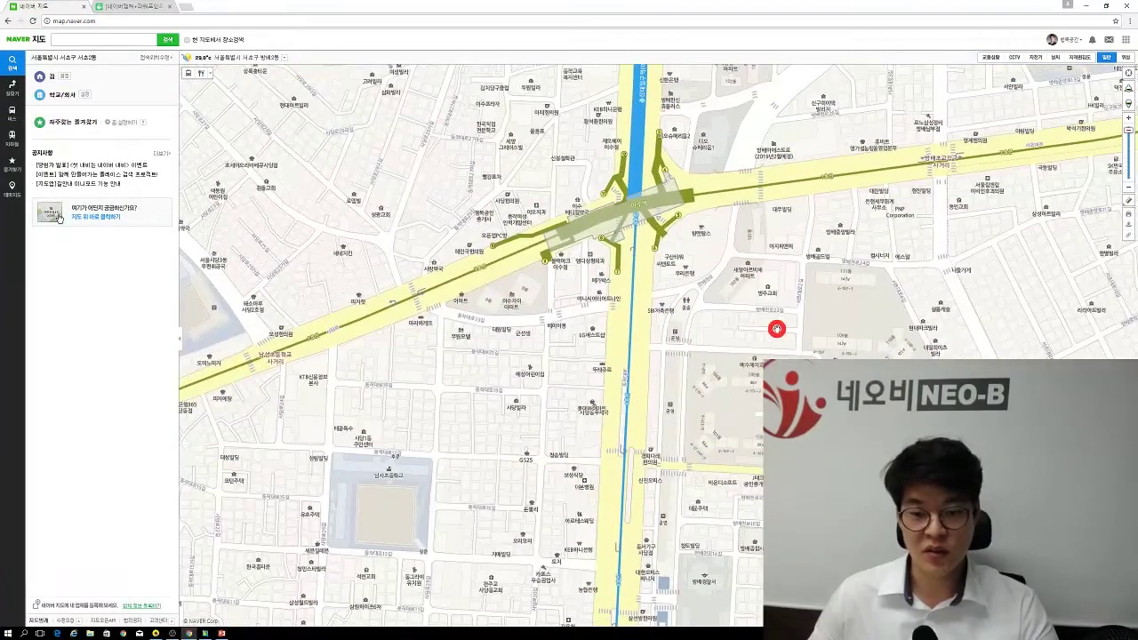
scroll(853, 328, down, 1)
drag(888, 317, 729, 317)
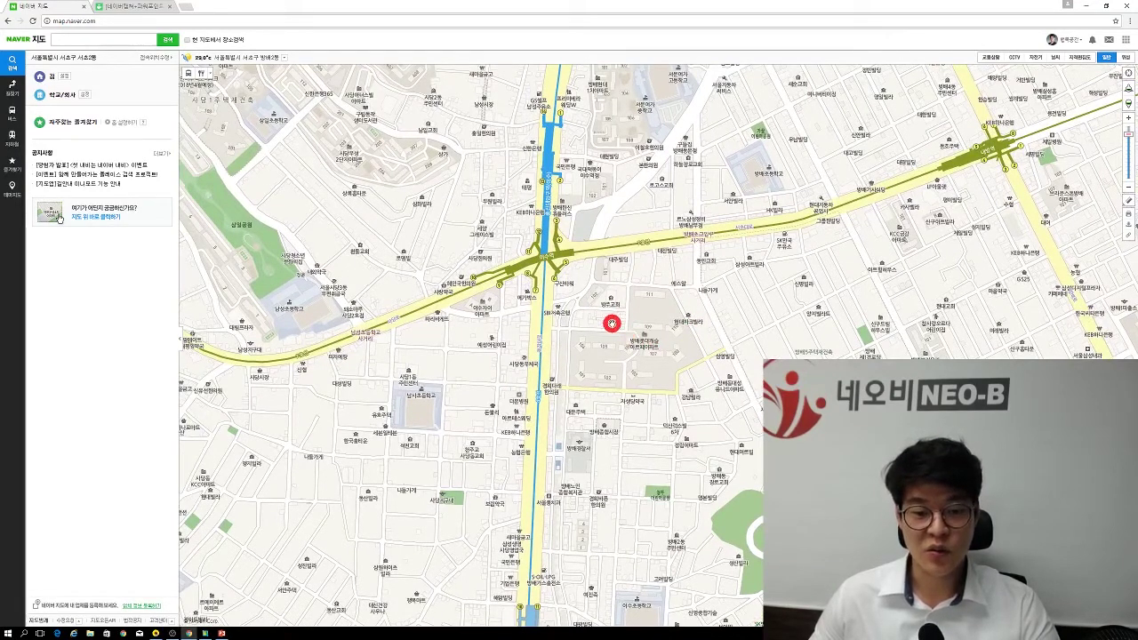
drag(611, 324, 685, 312)
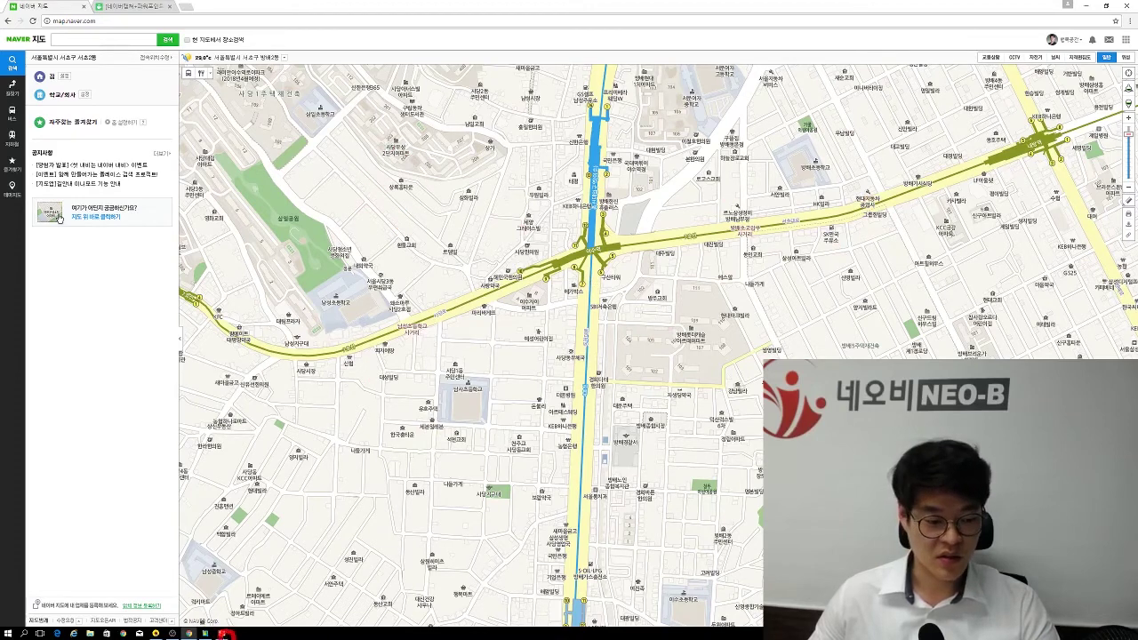
Capture a rectangular map area around 이수역 and the nearby apartment complex using Naver Capture's 직접지정 mode.
click(205, 633)
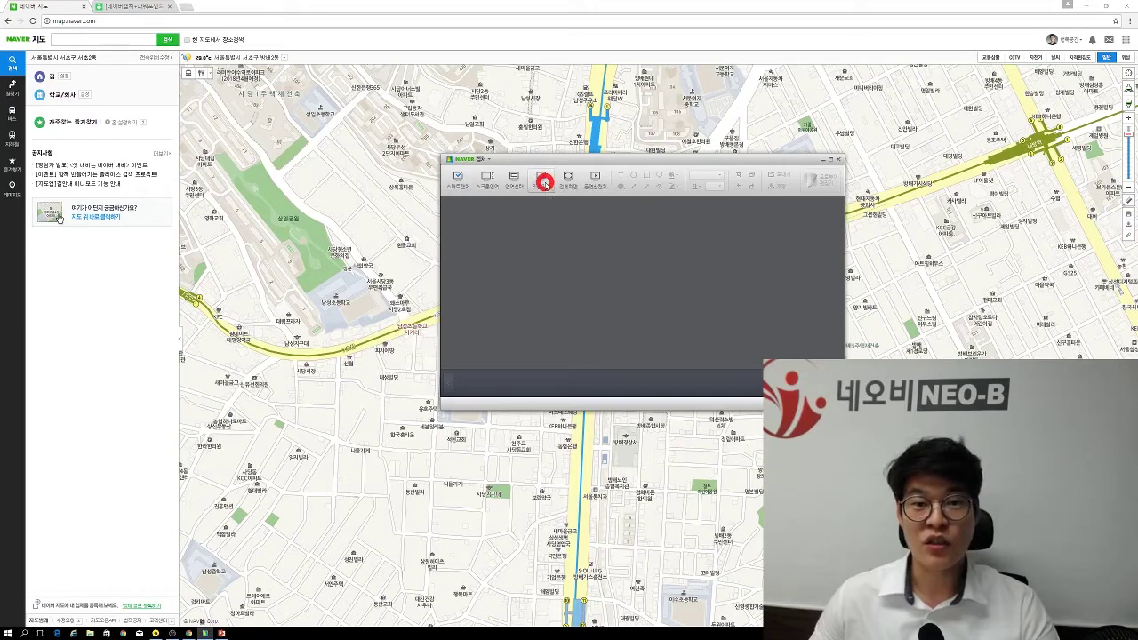
drag(264, 163, 257, 187)
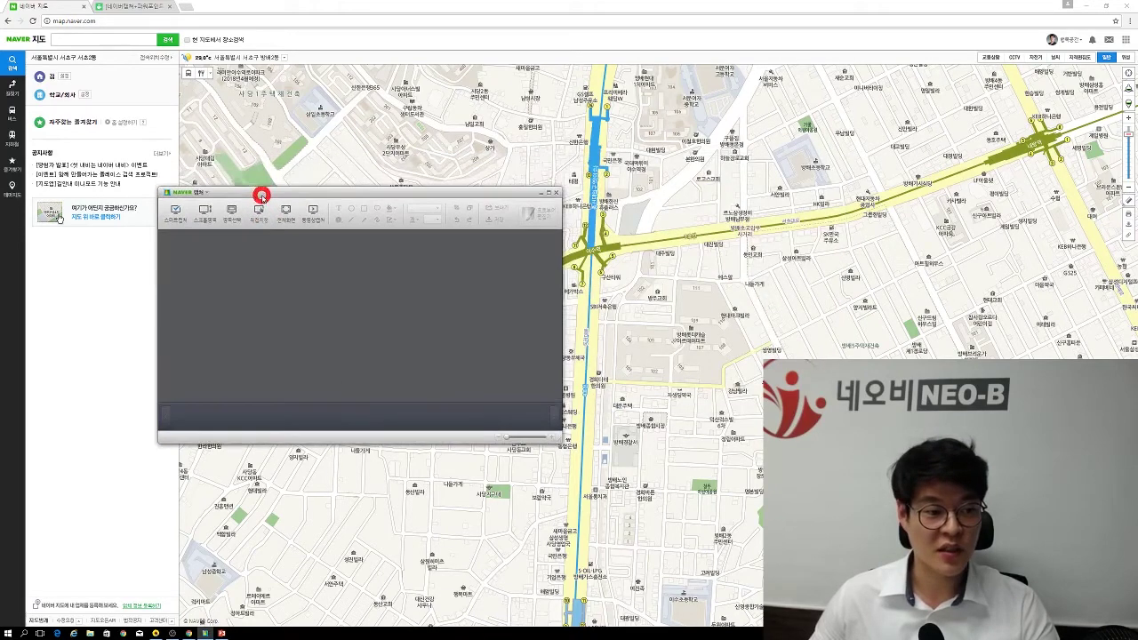
click(256, 214)
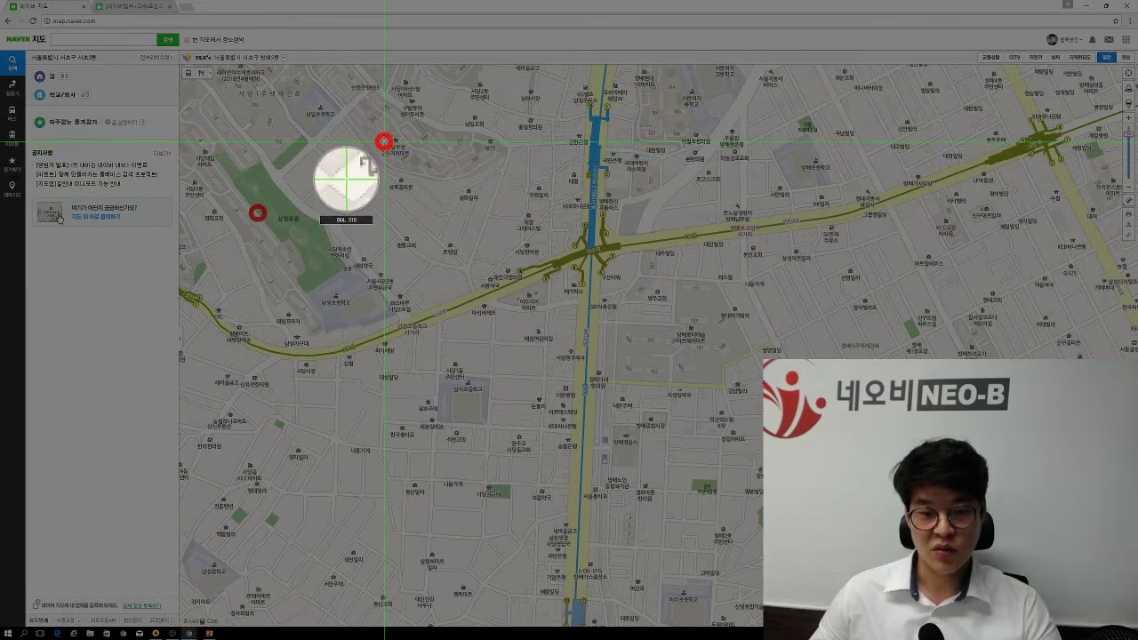
drag(384, 141, 826, 464)
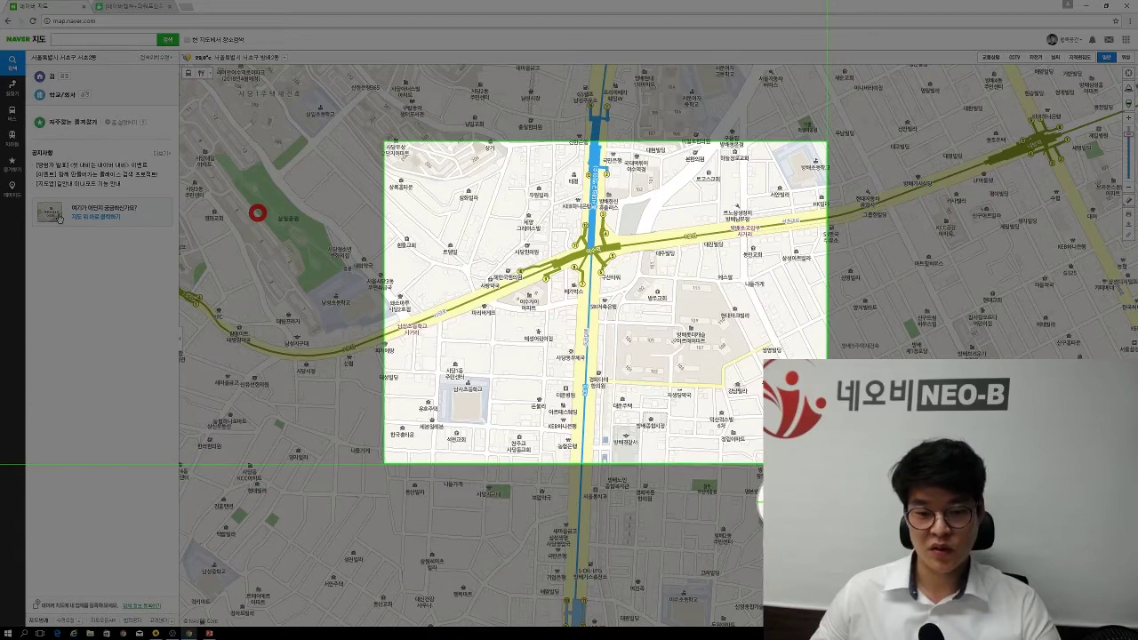
Finish the map capture, save it to the desktop as a PNG named 사무실지도, and switch to PowerPoint.
drag(827, 463, 827, 460)
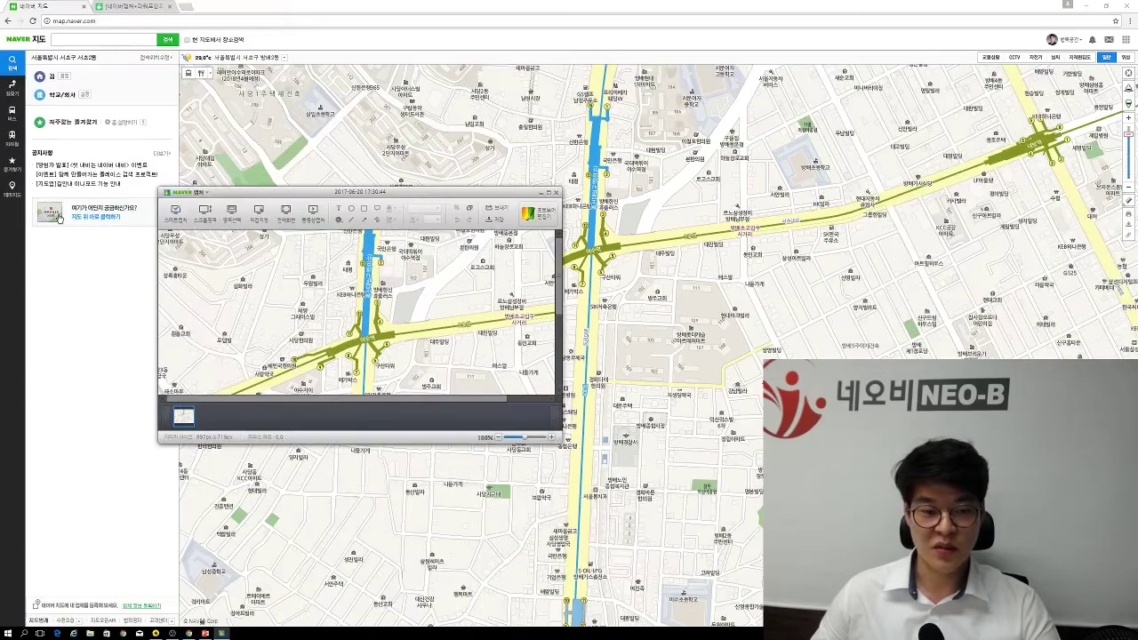
drag(456, 195, 806, 125)
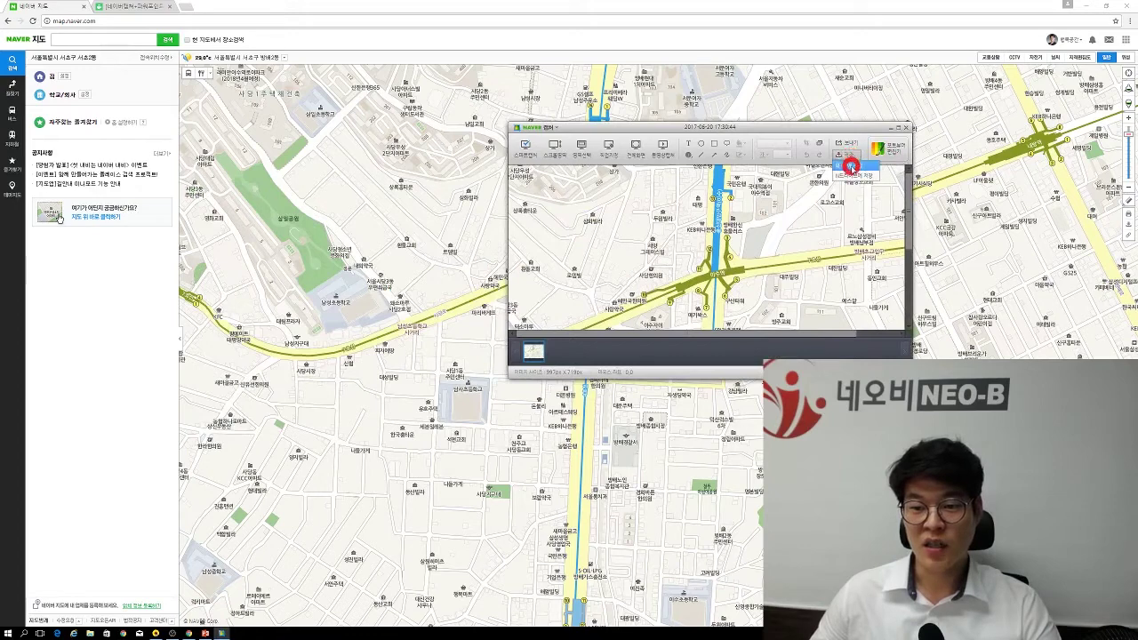
click(849, 156)
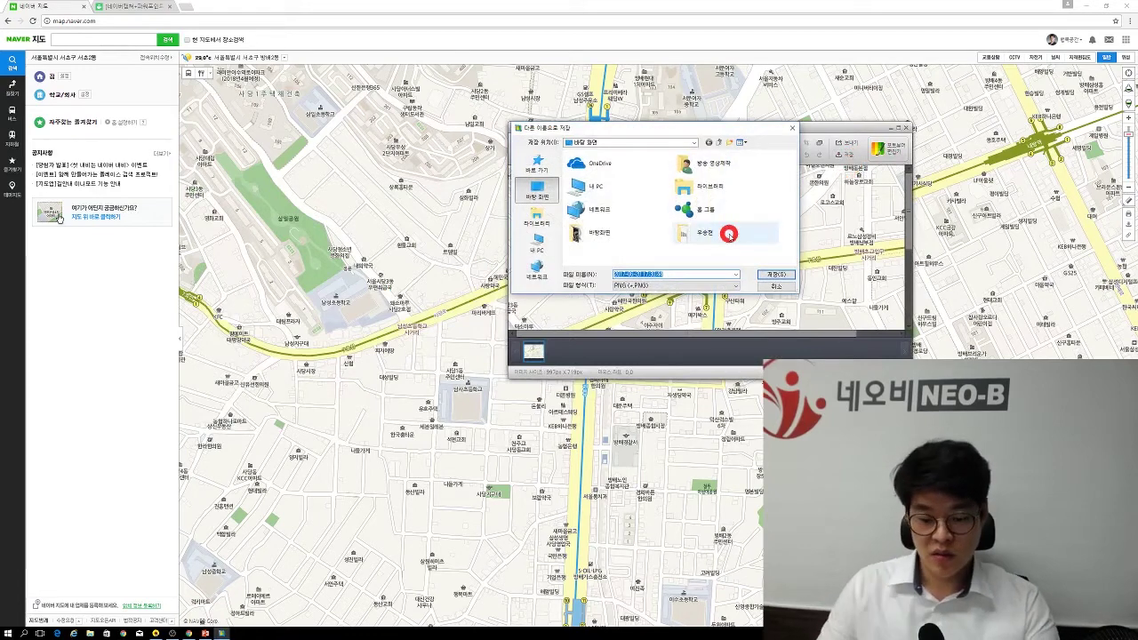
text(네)
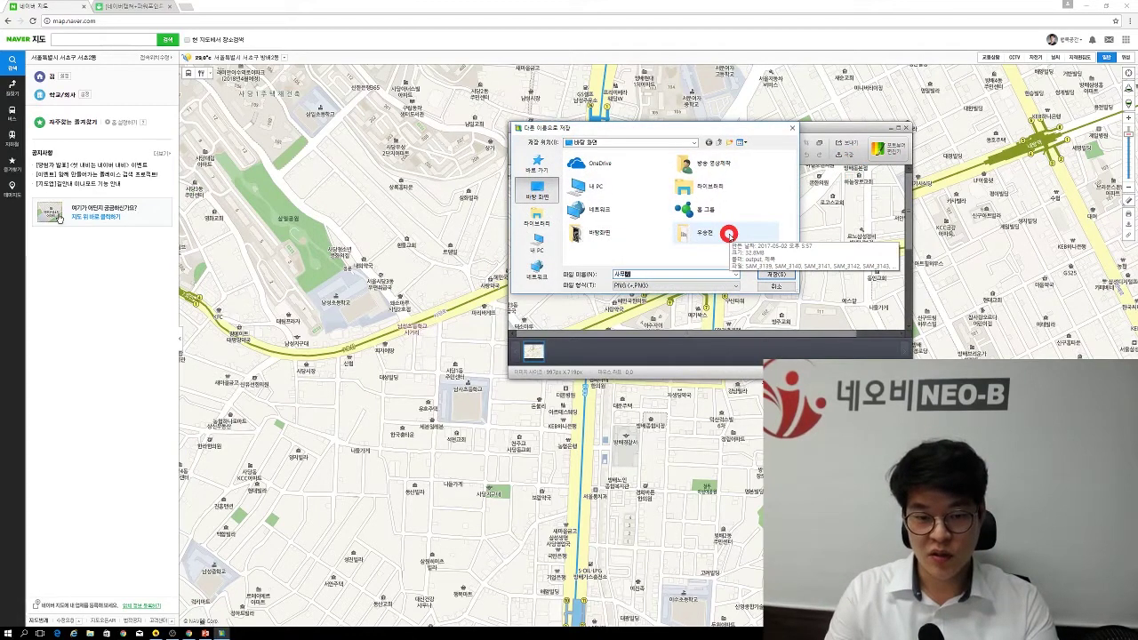
key(Return)
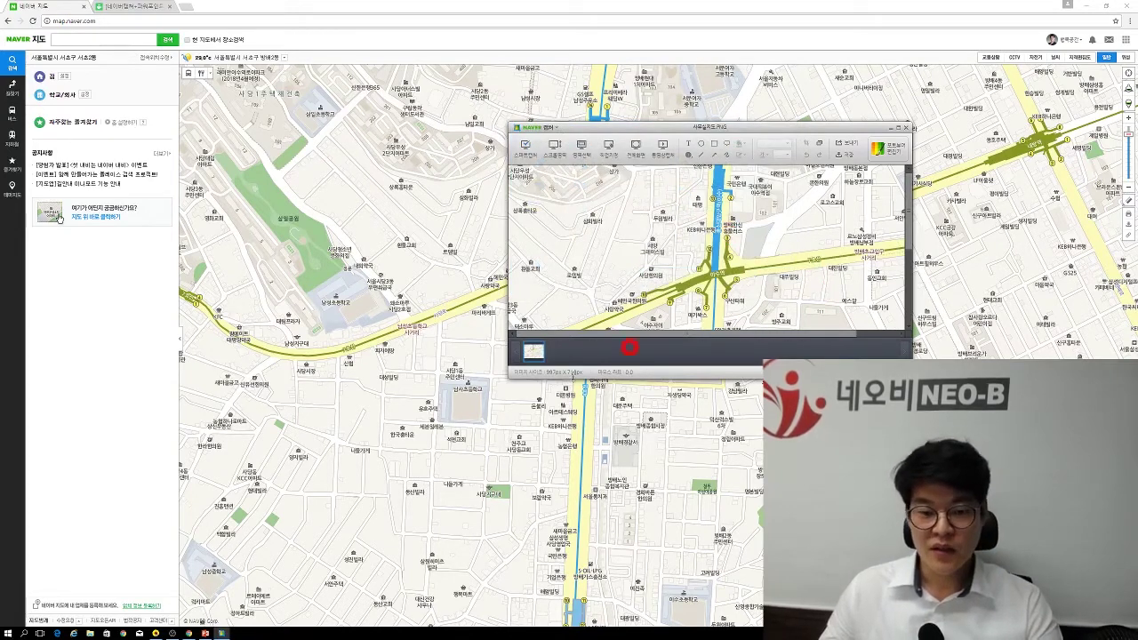
click(204, 633)
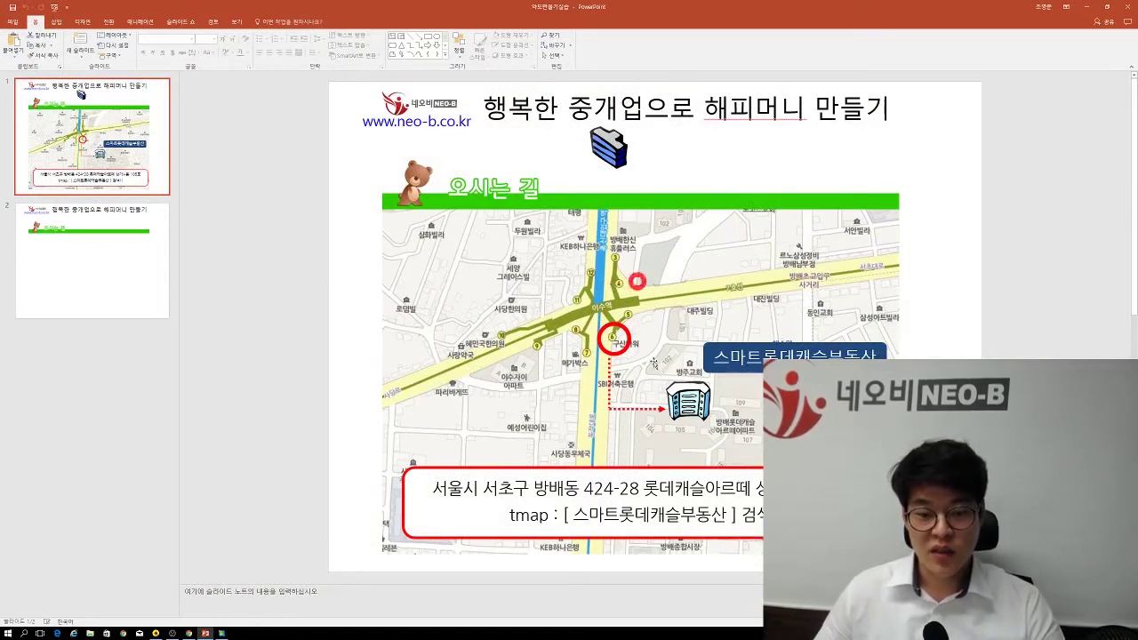
Move the white building icon off the sample map beside the blue one, and return it to the dotted arrow's tip.
drag(699, 406, 674, 152)
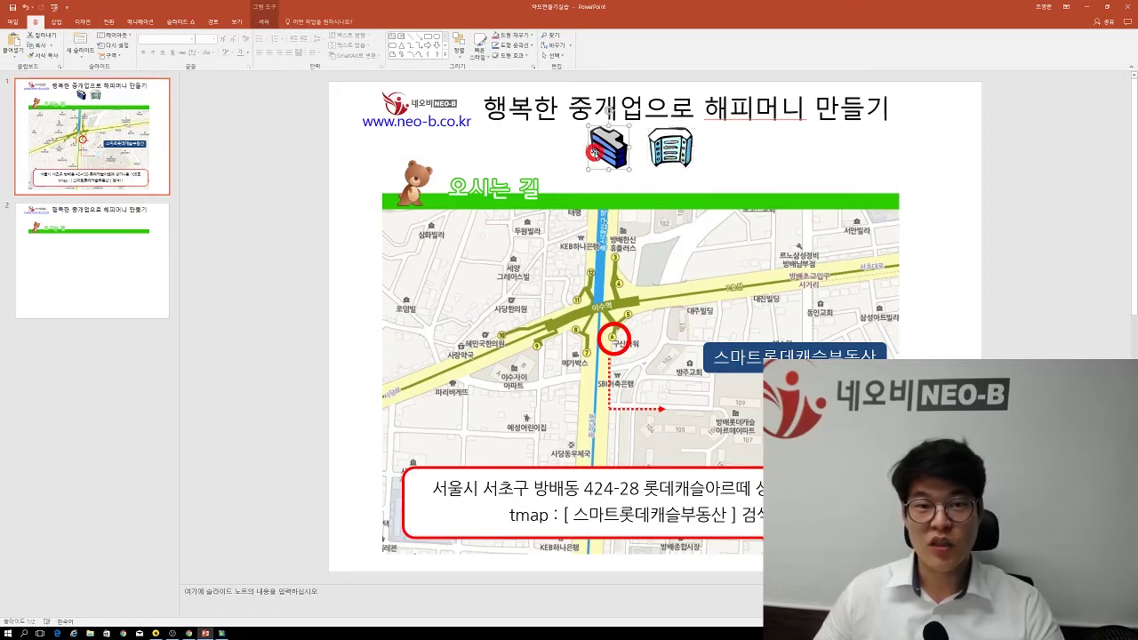
click(603, 154)
click(668, 153)
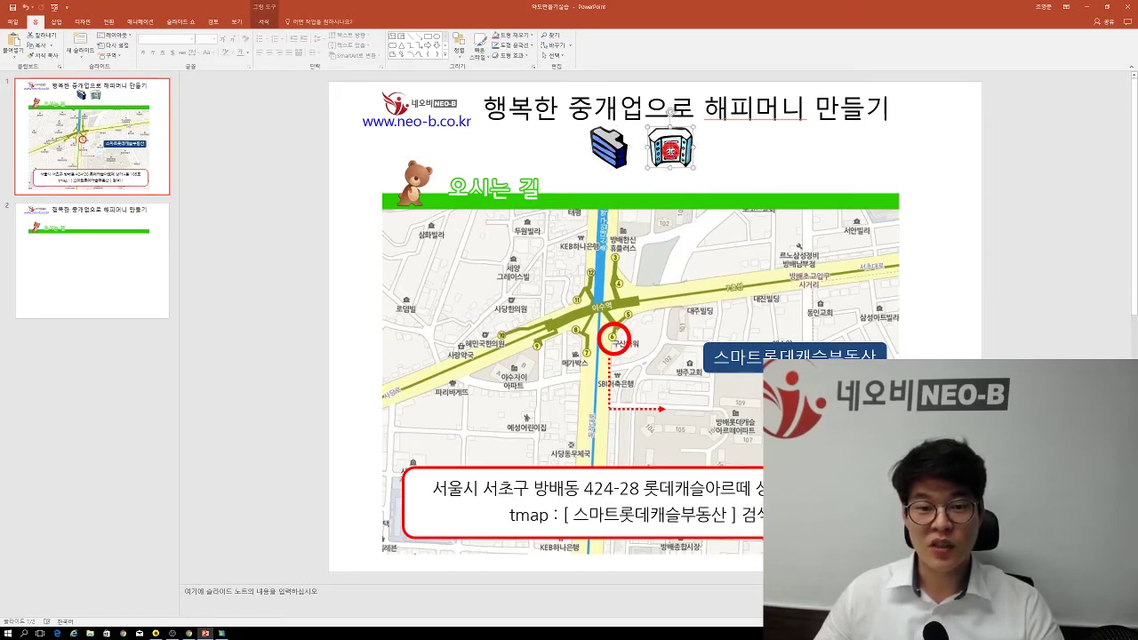
click(610, 148)
click(678, 148)
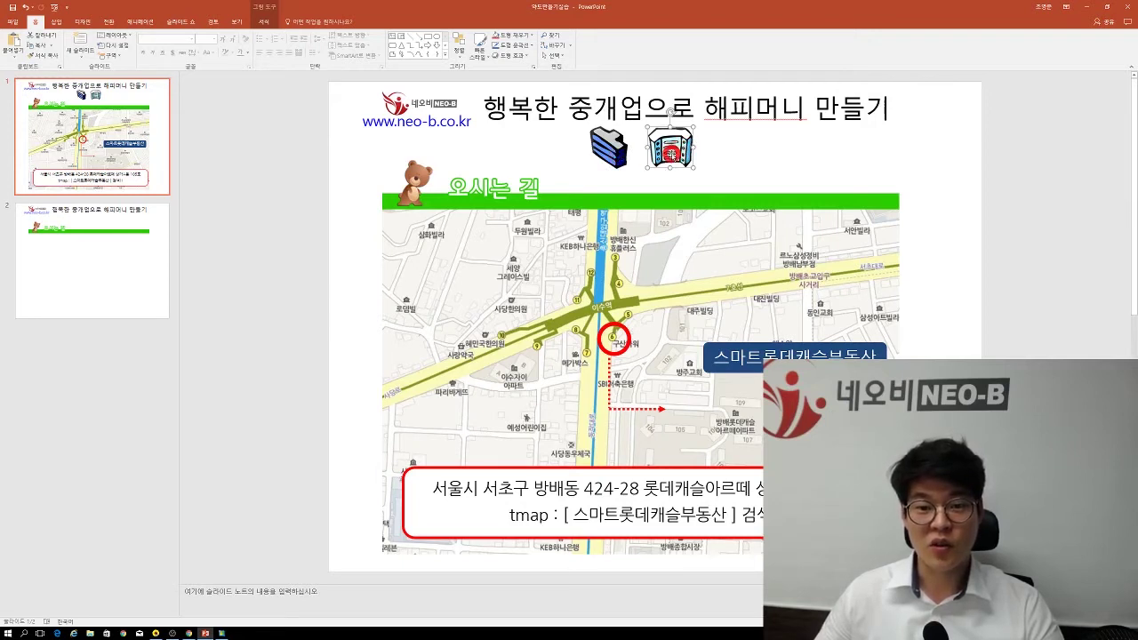
drag(676, 153, 690, 402)
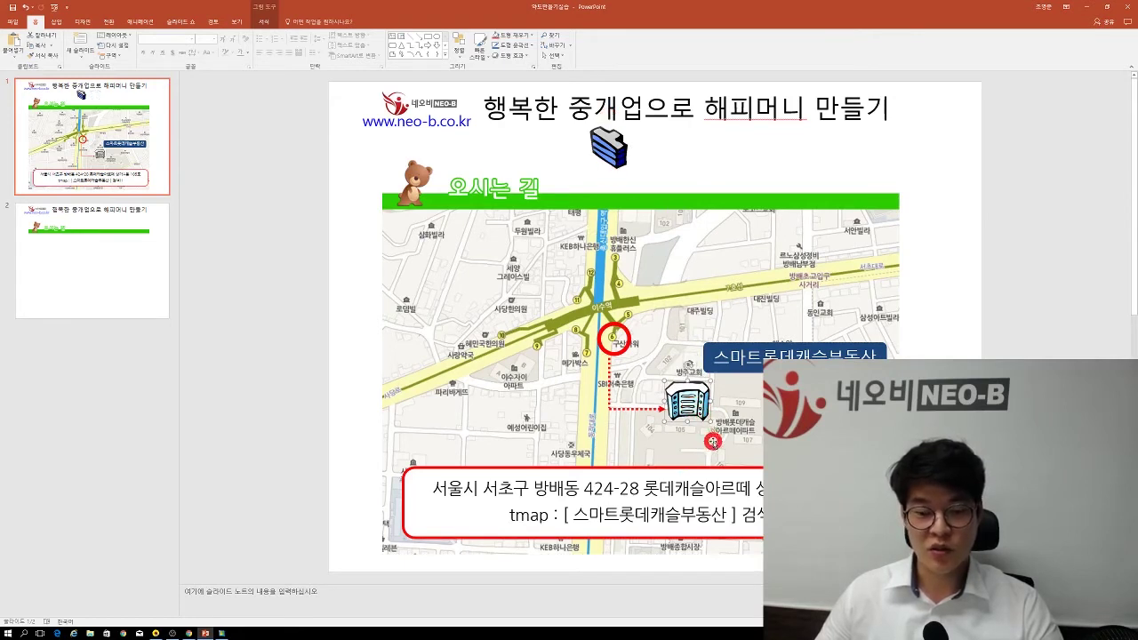
Insert the 사무실지도 picture from the desktop onto slide 2.
click(88, 279)
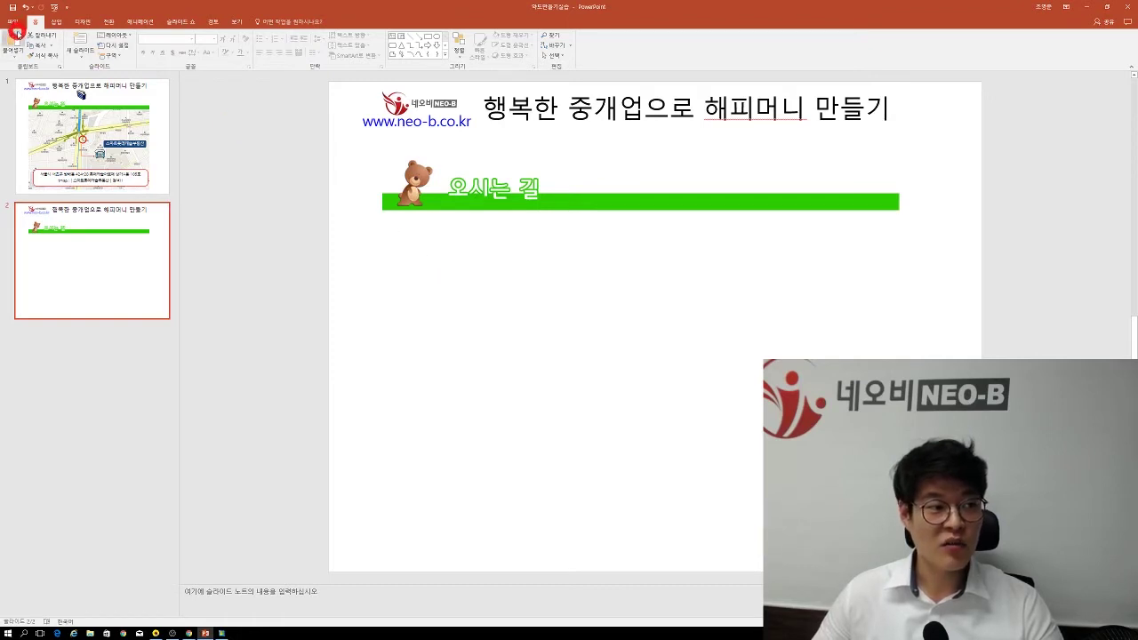
click(55, 21)
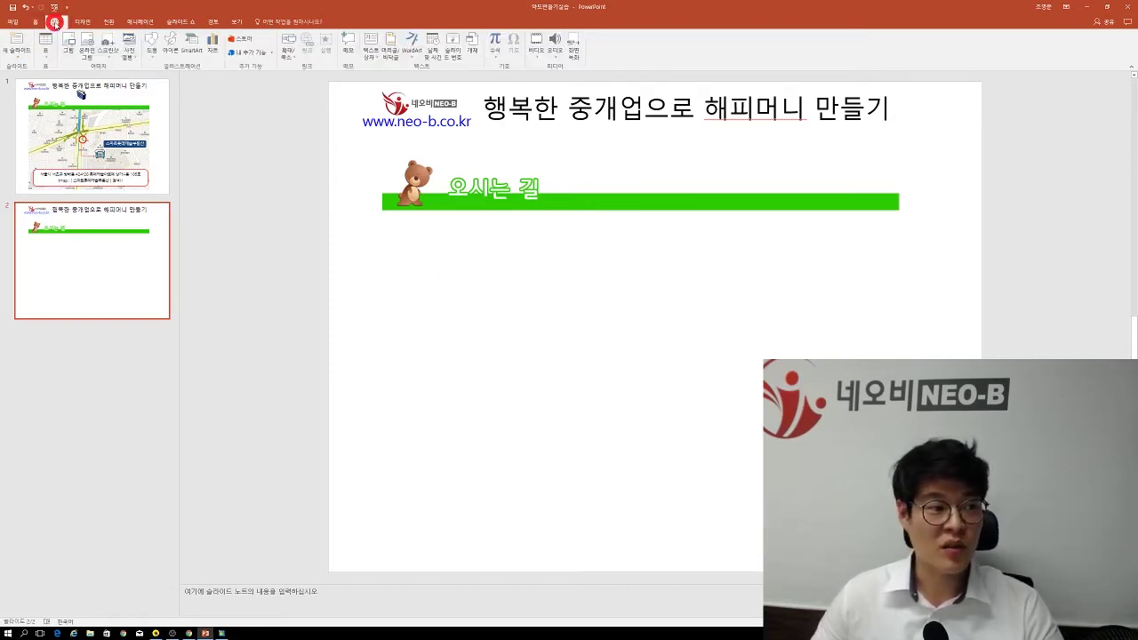
click(67, 50)
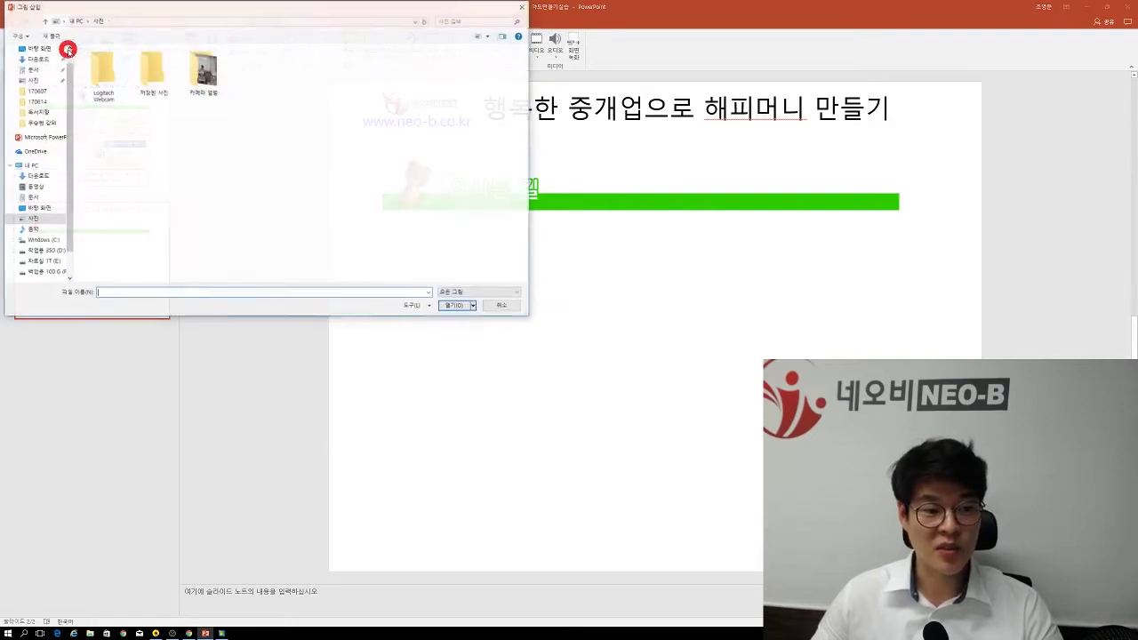
click(31, 48)
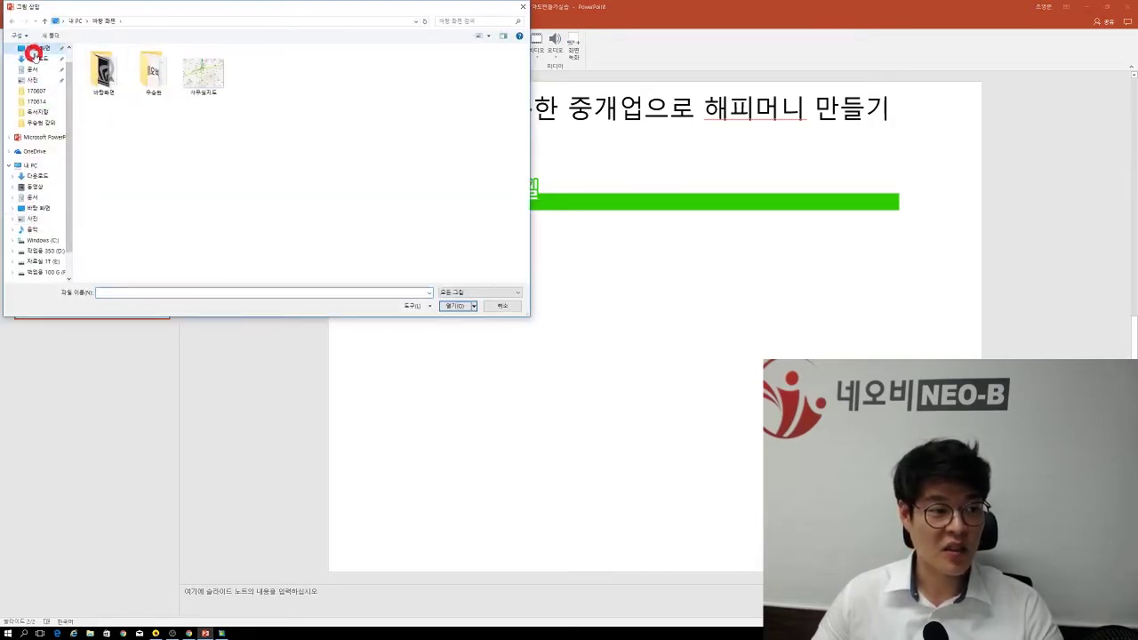
double_click(210, 82)
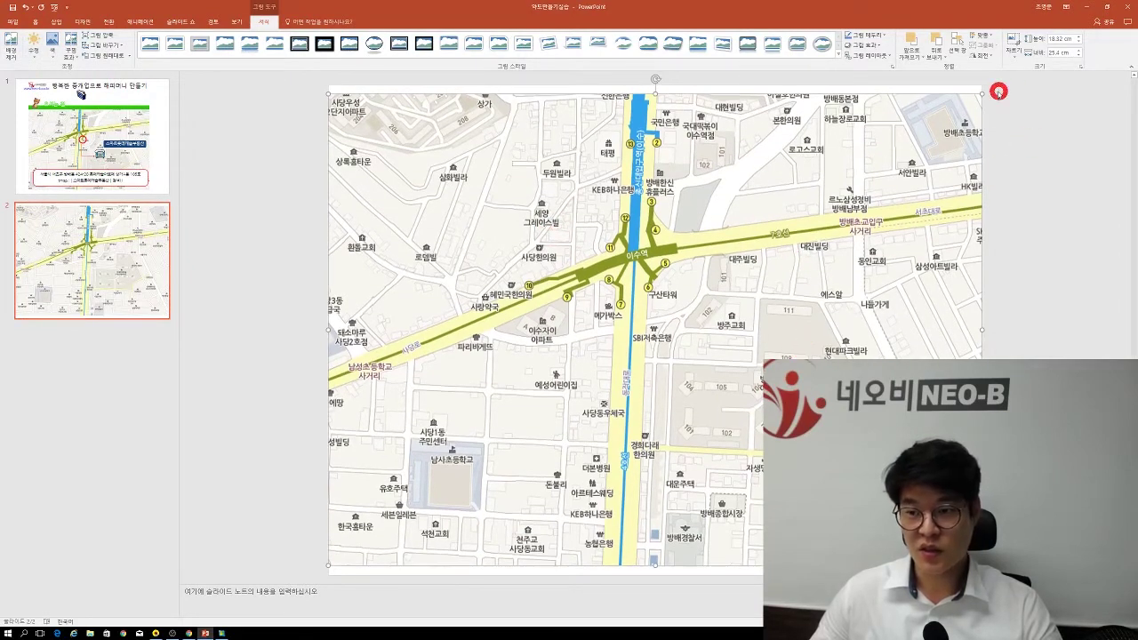
drag(980, 94, 828, 241)
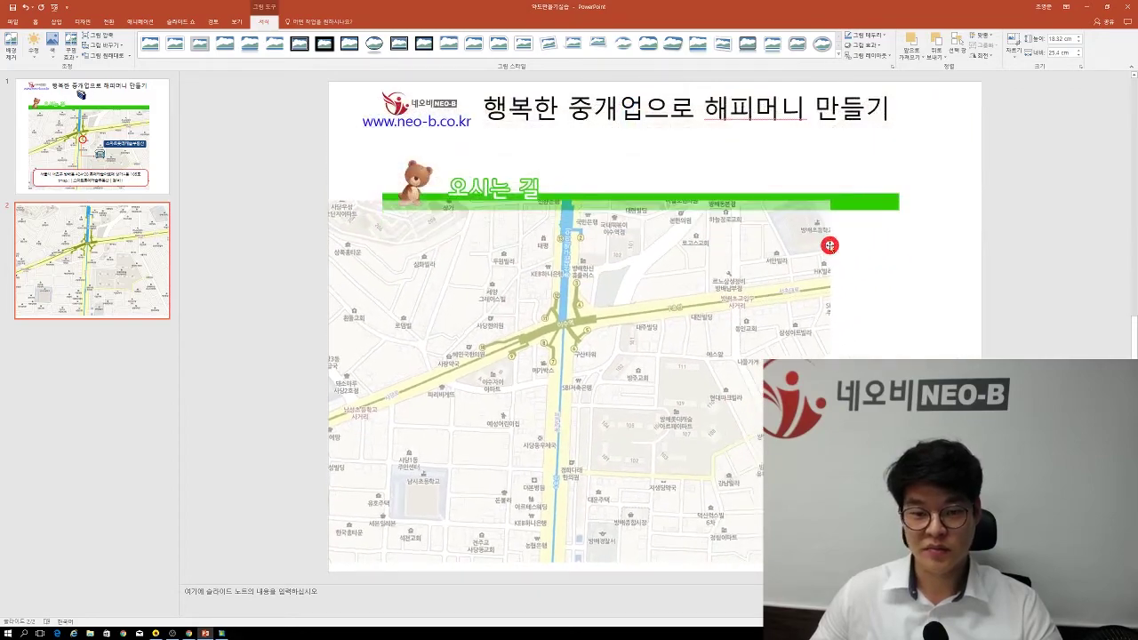
drag(747, 303, 786, 316)
key(ctrl+z)
key(ctrl+z)
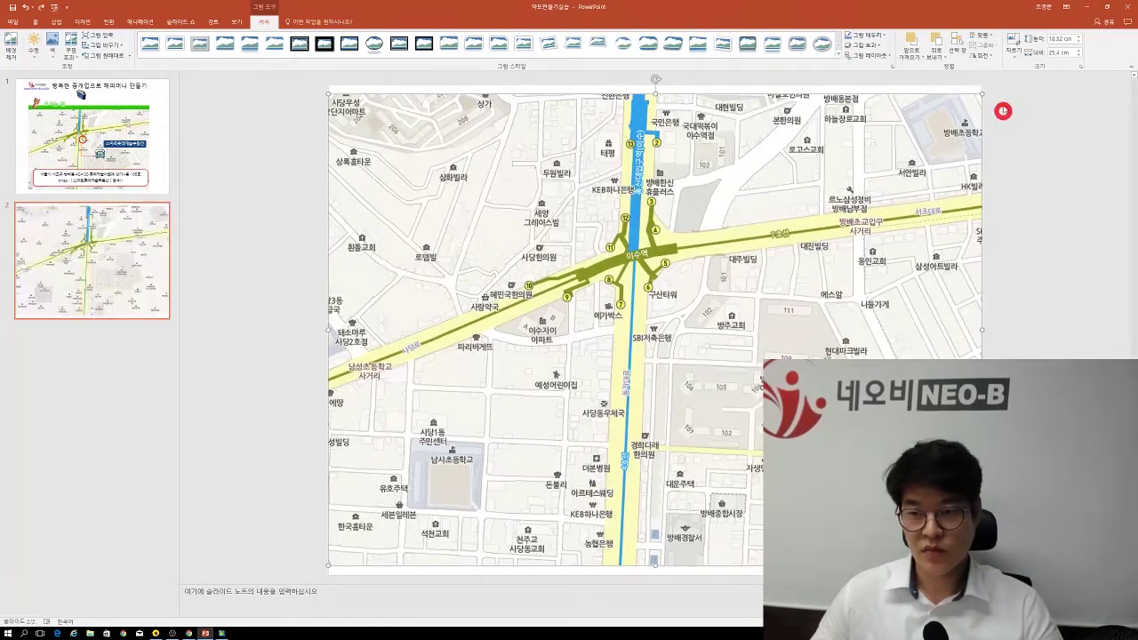
Resize the inserted map and align it directly beneath the green 오시는 길 banner so it spans the banner's width.
drag(982, 94, 817, 219)
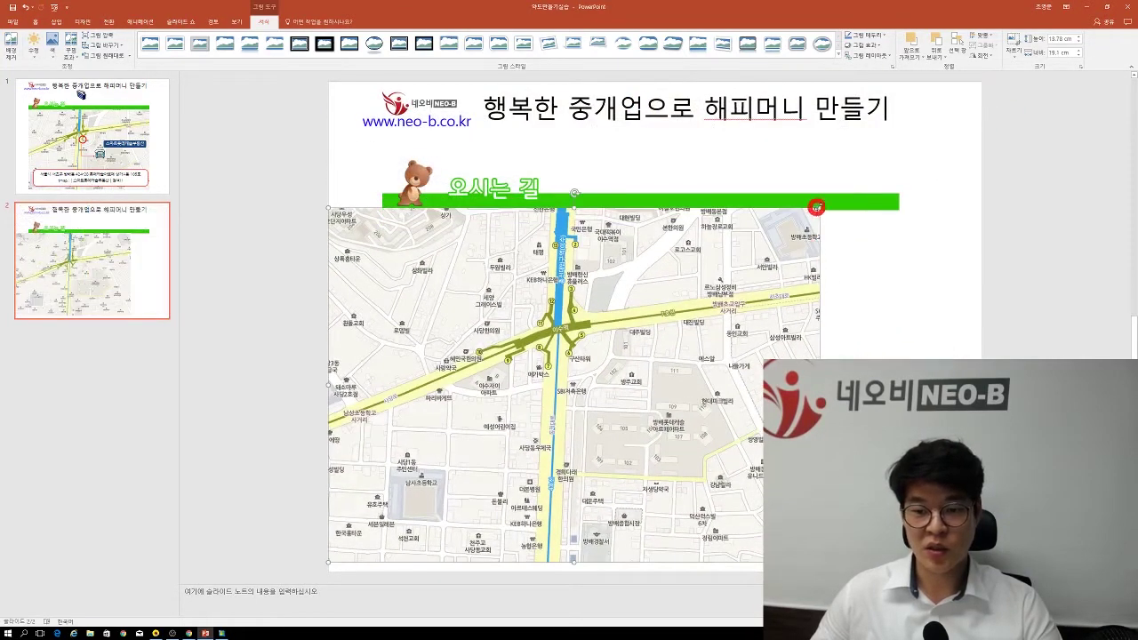
drag(749, 274, 802, 275)
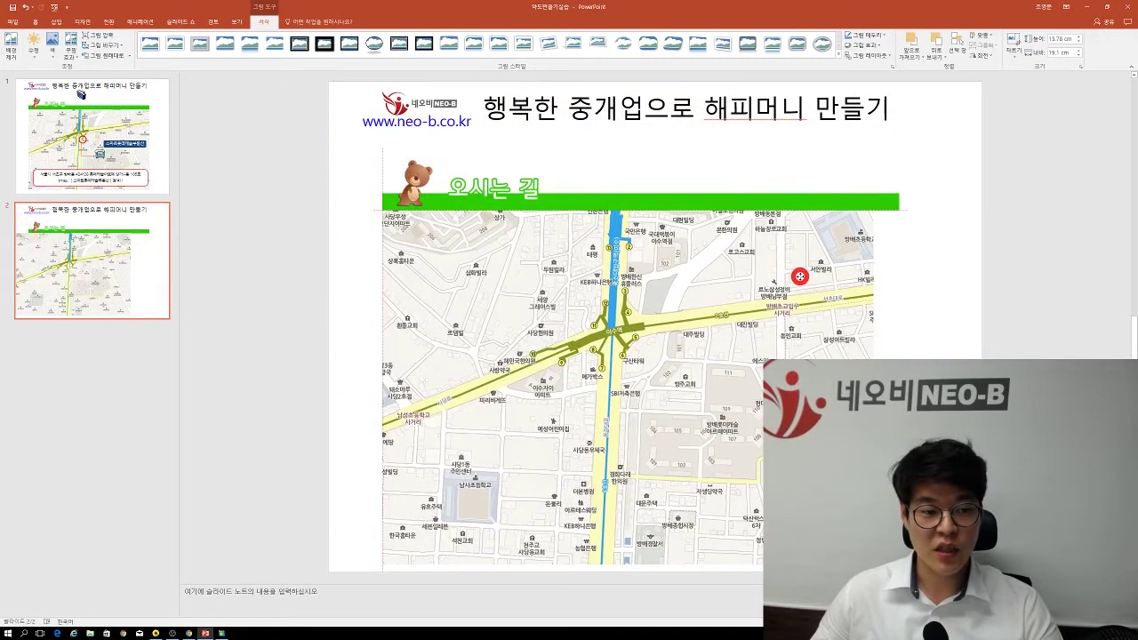
drag(847, 331, 846, 331)
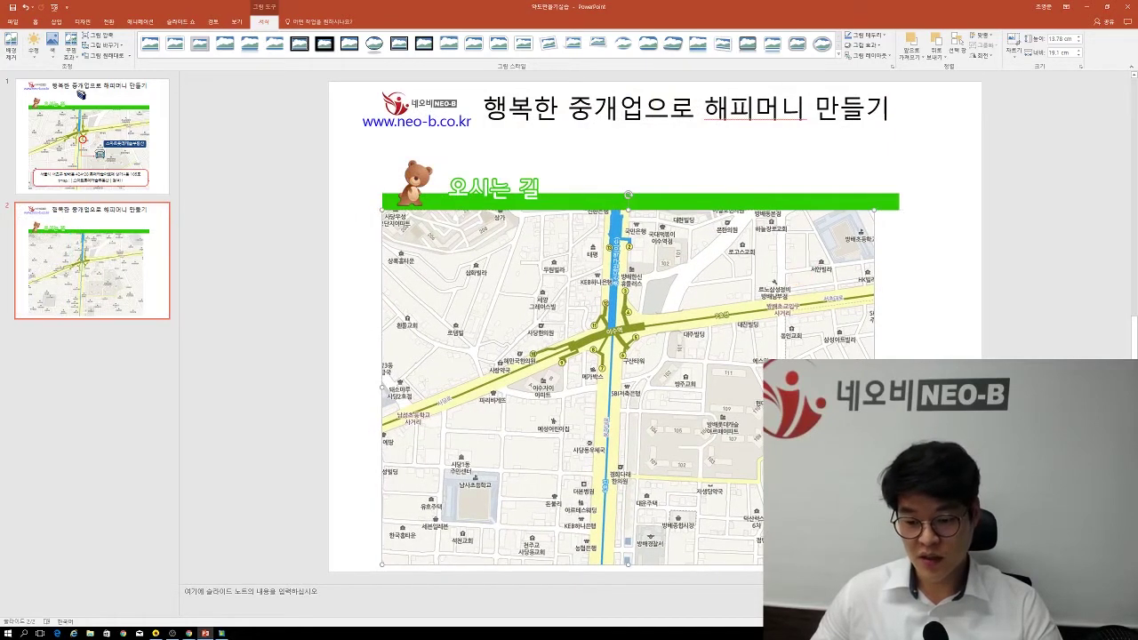
drag(874, 564, 899, 583)
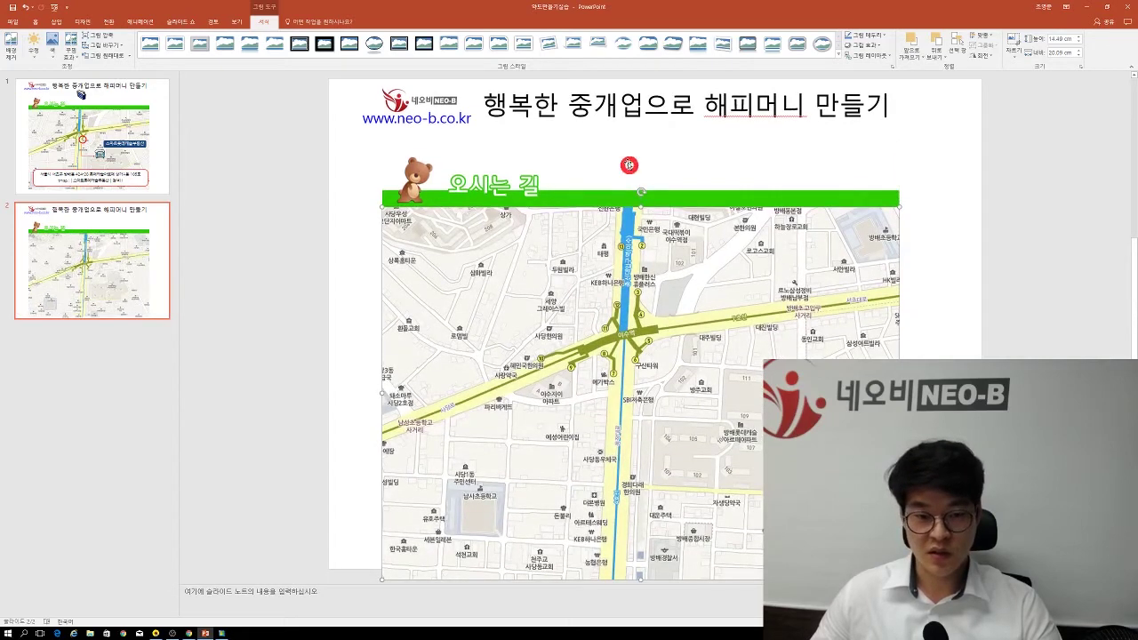
Move the 오시는 길 banner and the map up together, closer to the slide title.
click(602, 193)
drag(610, 274, 596, 155)
click(1013, 239)
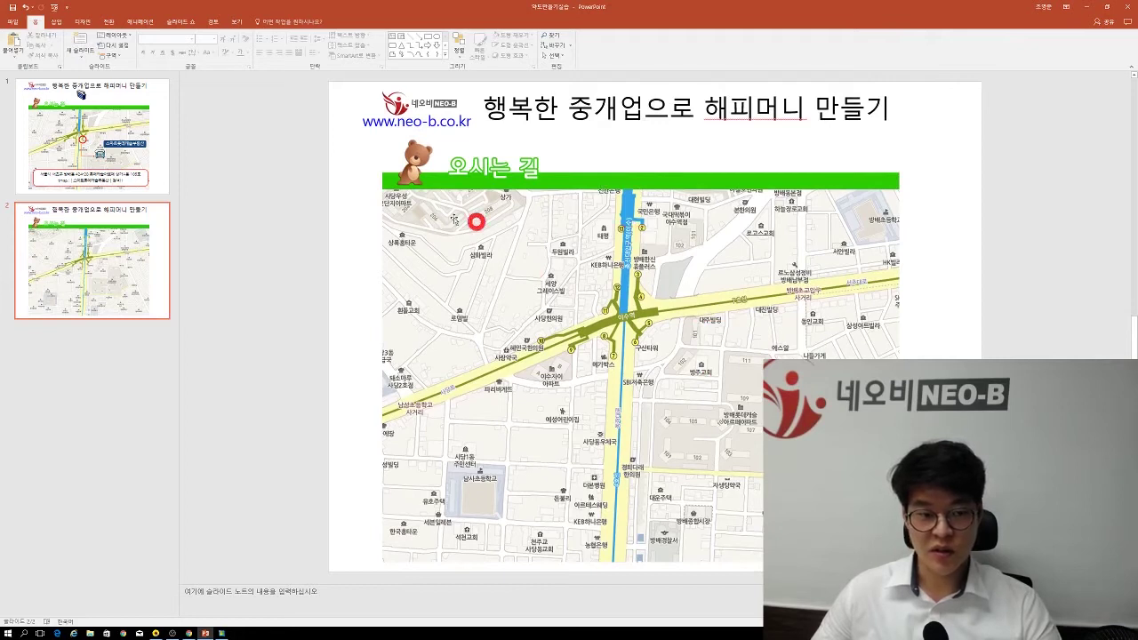
Select the 오시는 길 banner and the map together, and nudge both slightly down and to the right.
click(398, 184)
click(398, 184)
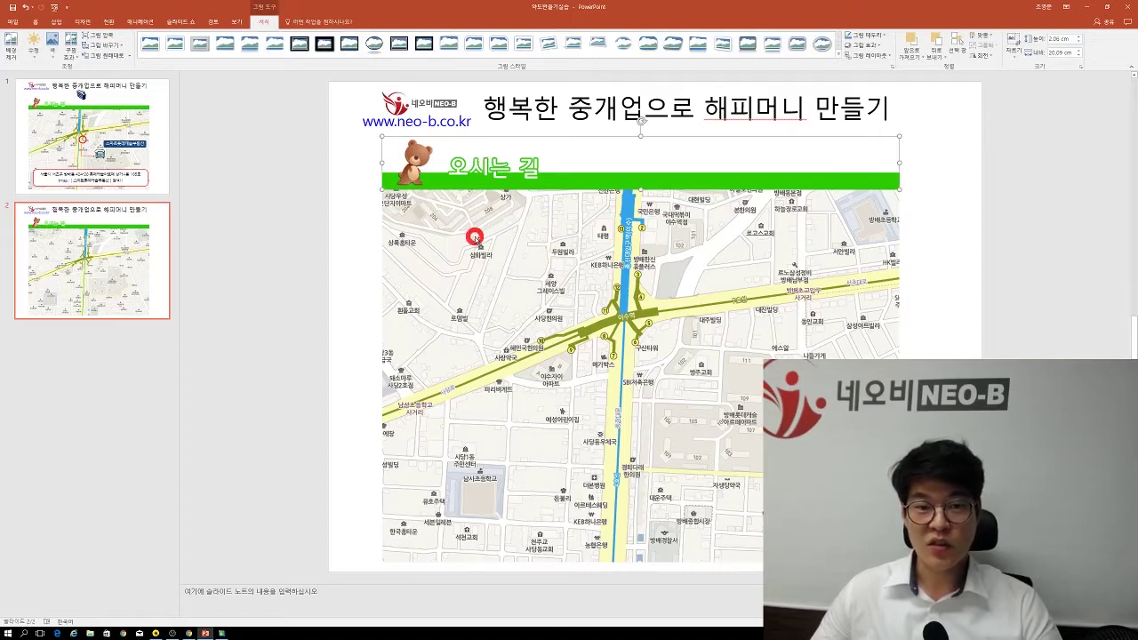
shift+click(475, 238)
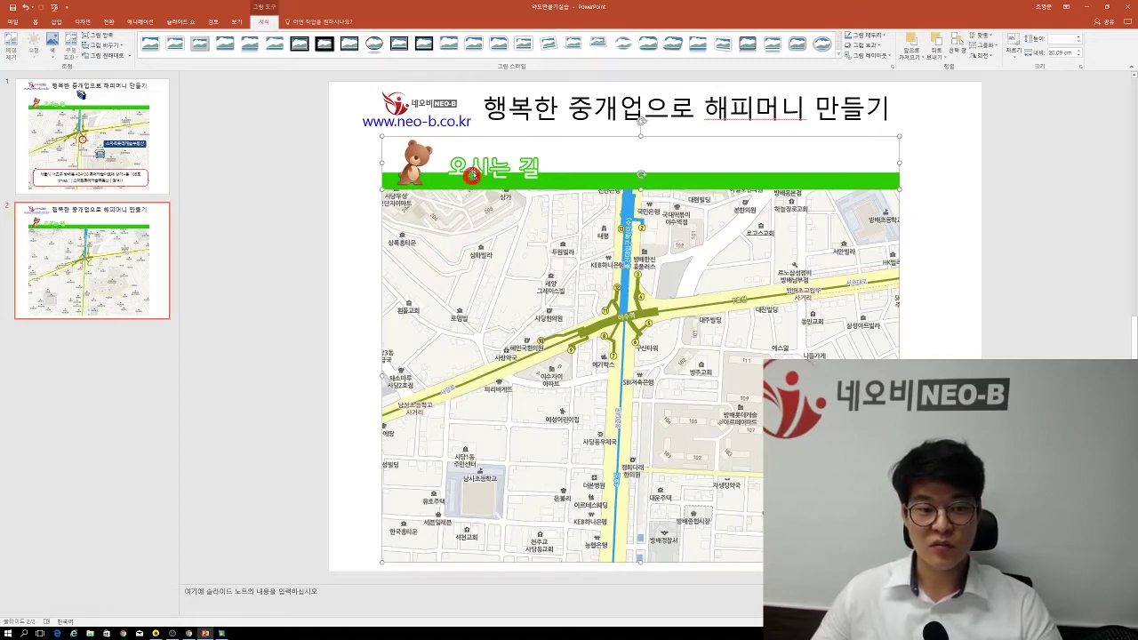
mouse_move(522, 265)
mouse_down()
mouse_move(523, 251)
mouse_move(526, 267)
mouse_up()
click(356, 287)
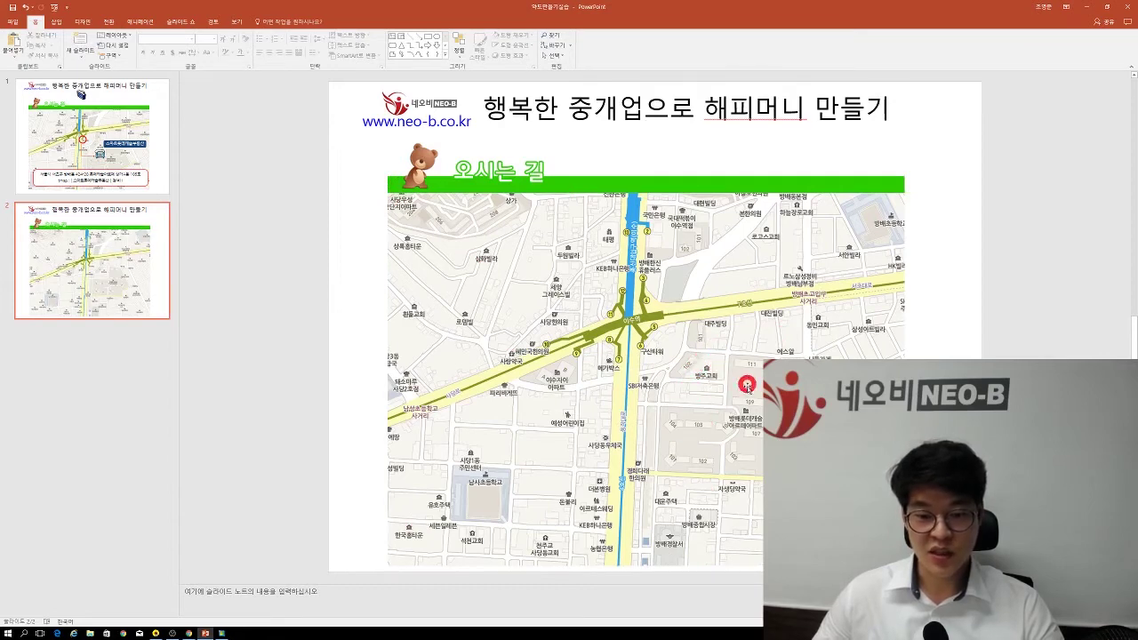
On slide 1, shift the blue building icon further right above the banner, and move the white one off the map and back.
click(108, 148)
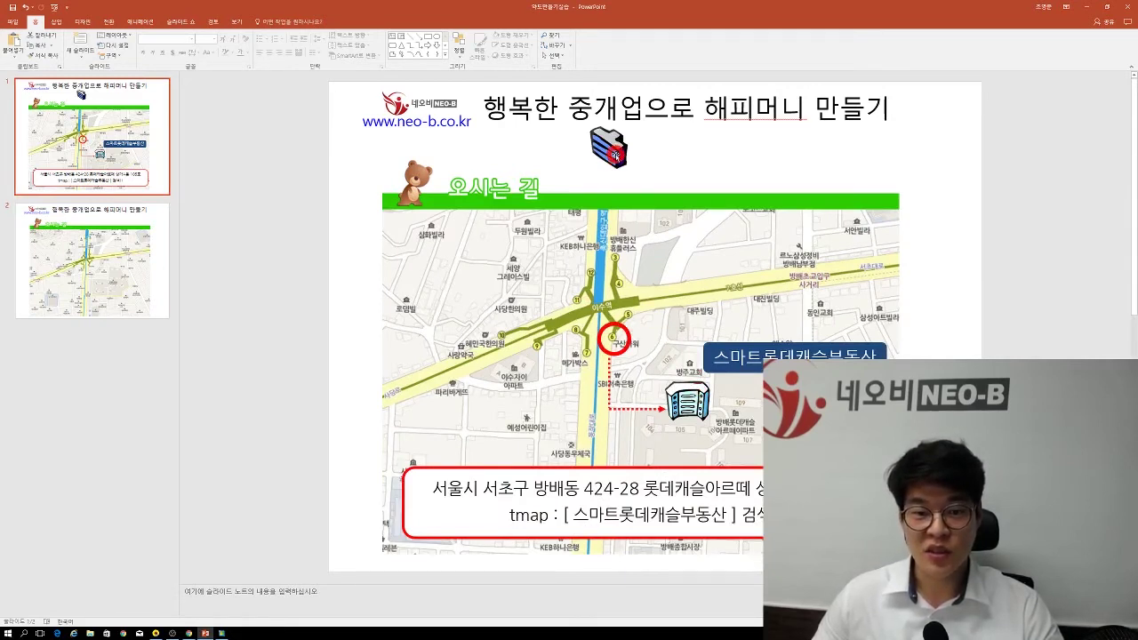
drag(615, 157, 730, 154)
drag(662, 364, 670, 148)
click(787, 422)
drag(752, 164, 707, 398)
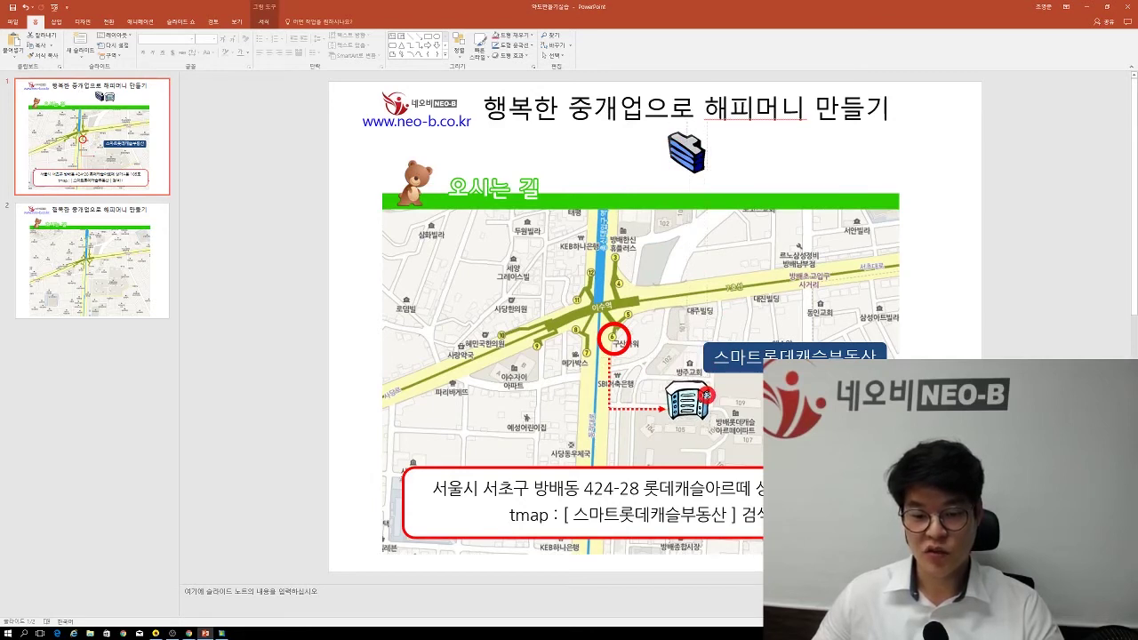
Copy the white building icon from slide 1 and paste it onto the map on slide 2 using the destination theme.
right_click(697, 397)
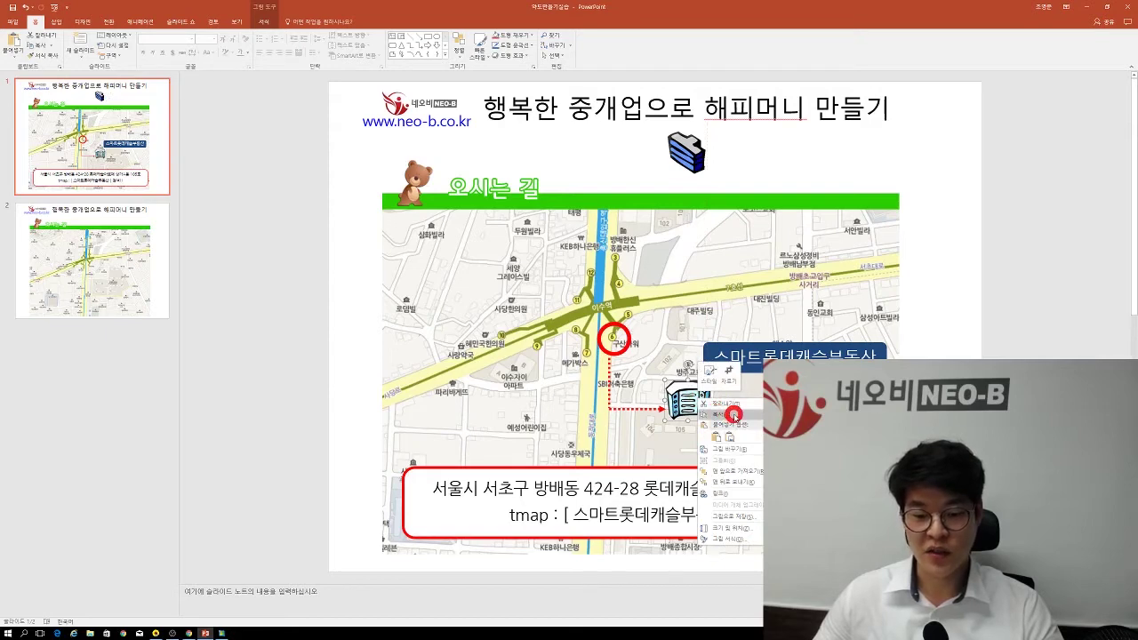
click(733, 414)
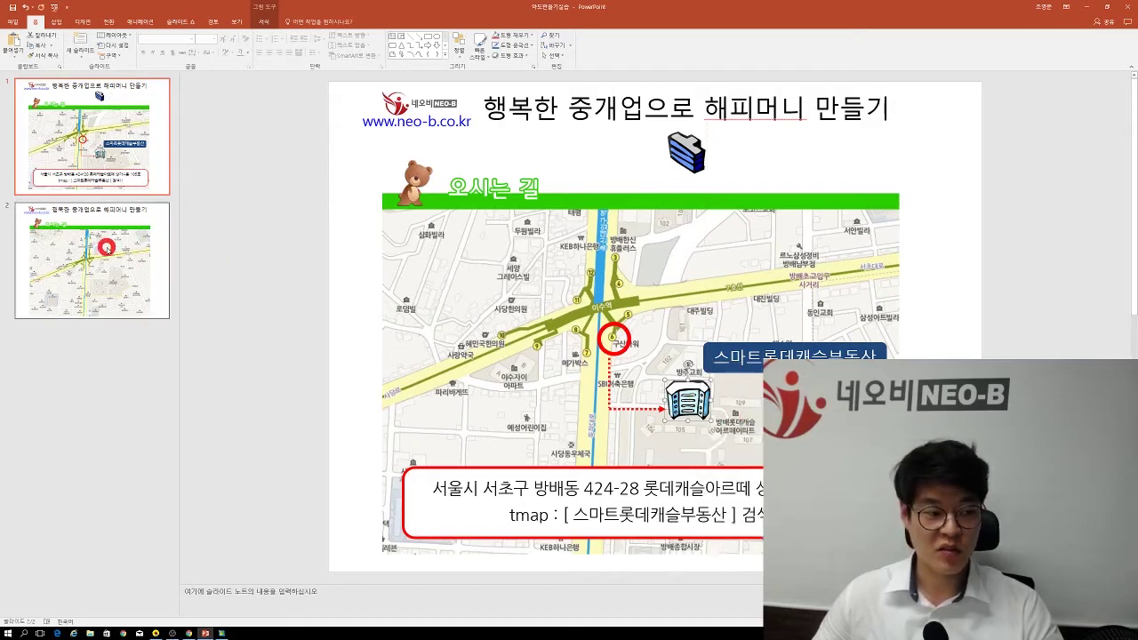
click(107, 249)
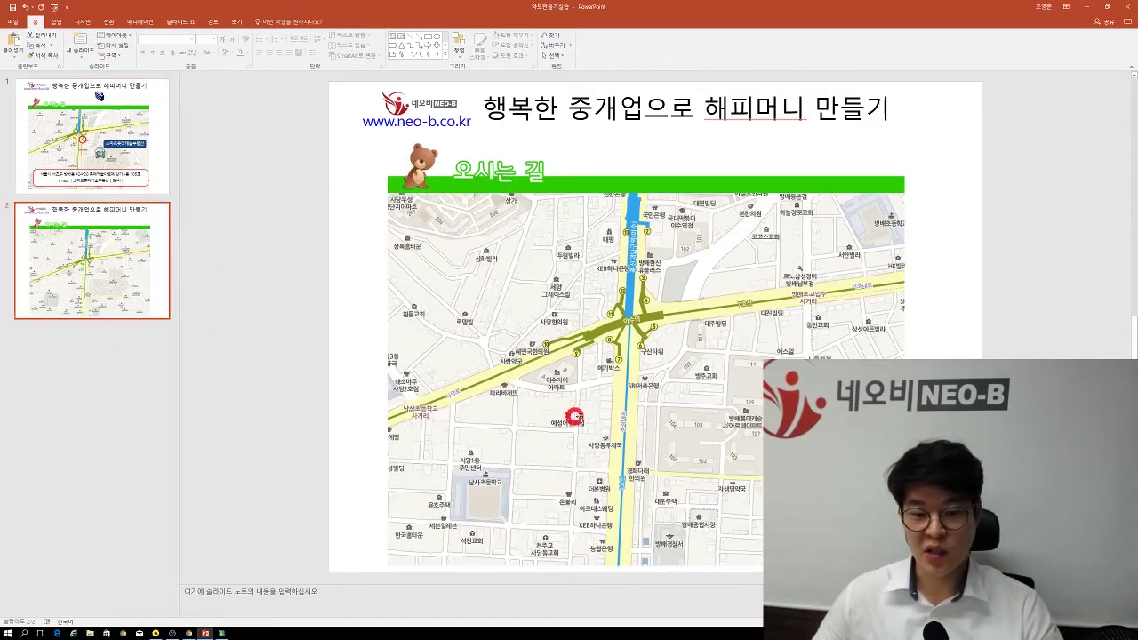
right_click(706, 343)
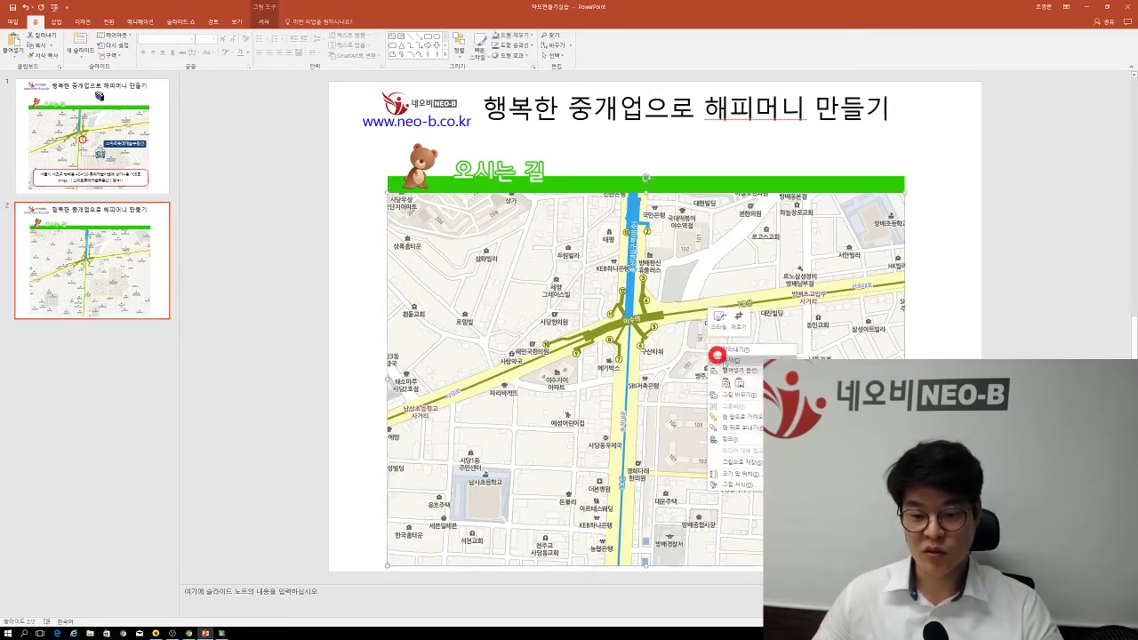
click(718, 385)
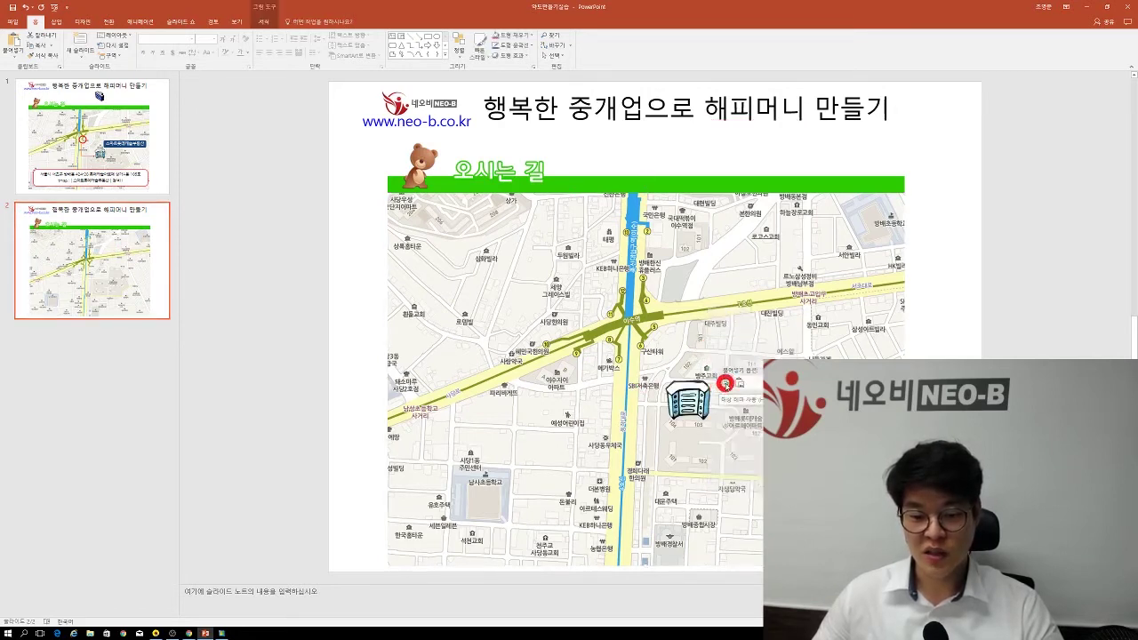
Position the pasted building icon just below 방주교회 on slide 2's map, and shrink it slightly.
mouse_move(718, 405)
mouse_down()
mouse_move(732, 350)
mouse_move(716, 403)
mouse_up()
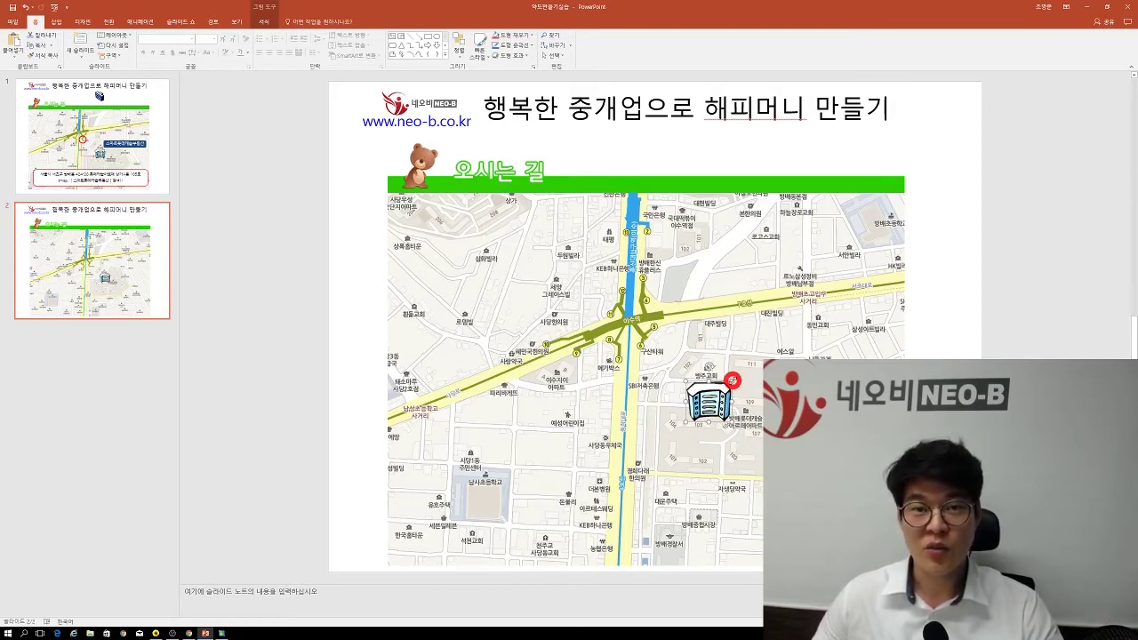
drag(731, 380, 709, 405)
click(712, 427)
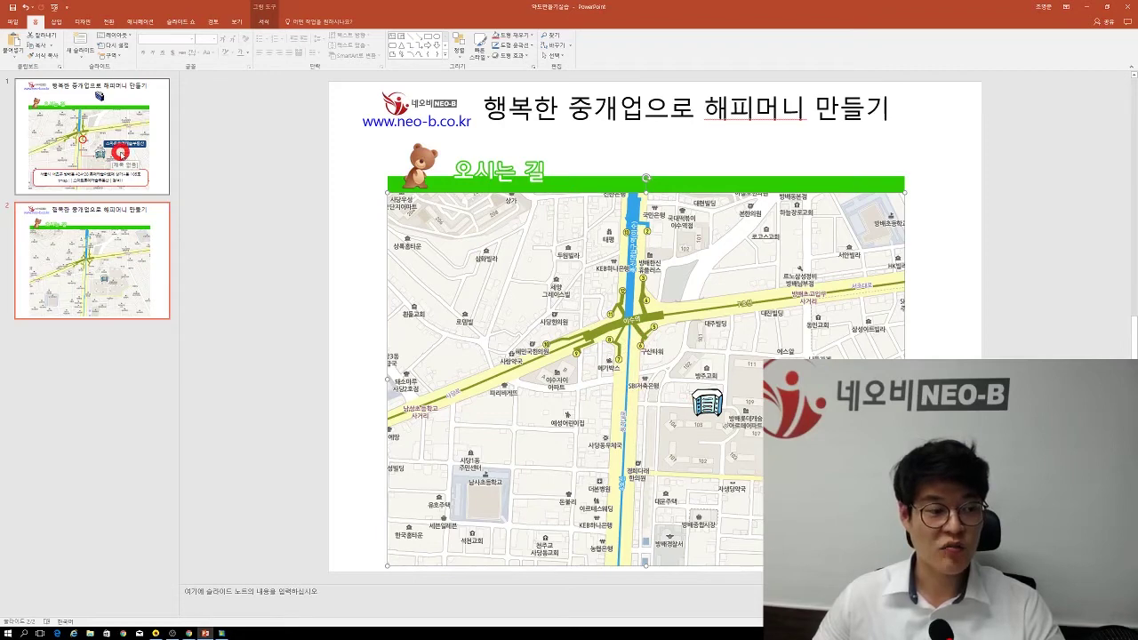
After checking slide 1's sample, draw a circle about 1 cm across around subway exit 6 beside 구산타워 on slide 2's map.
click(121, 153)
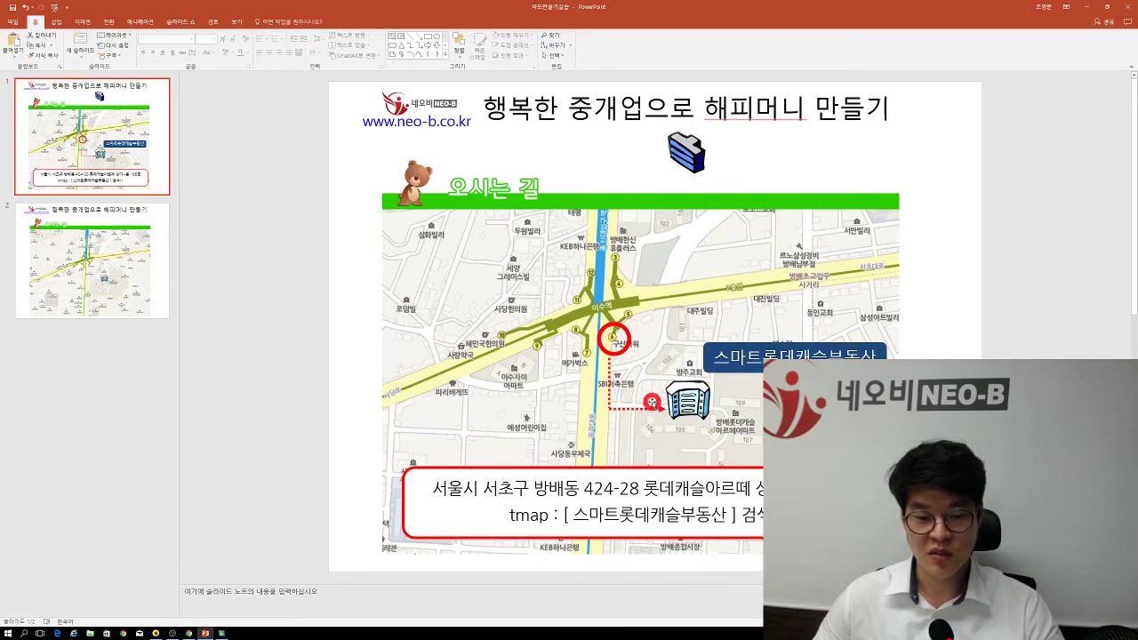
key(Page_Down)
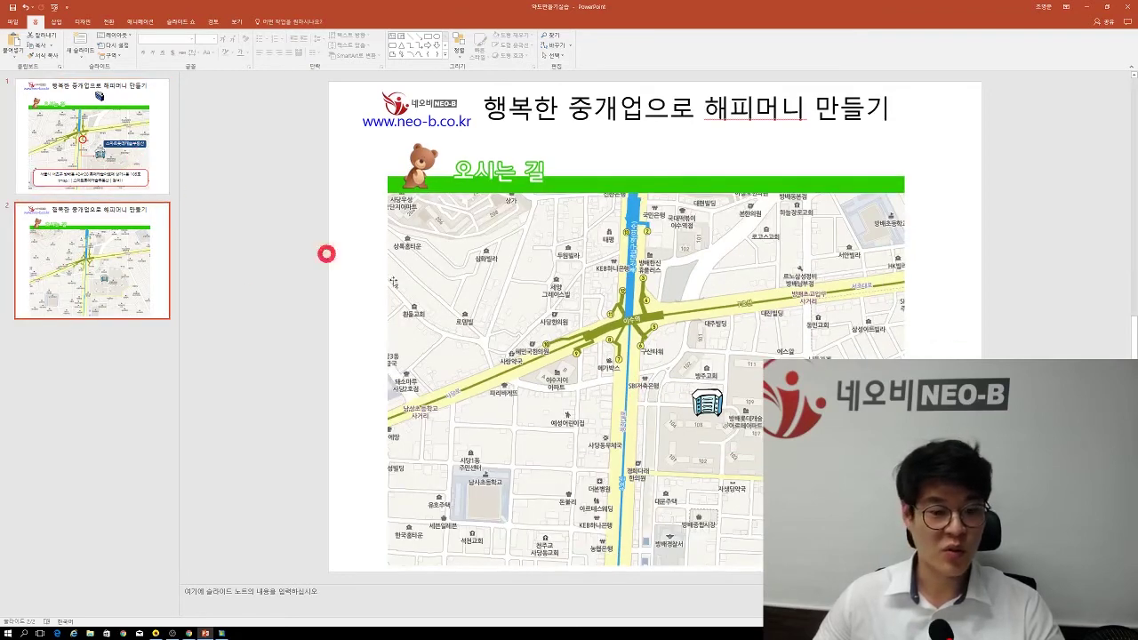
click(58, 22)
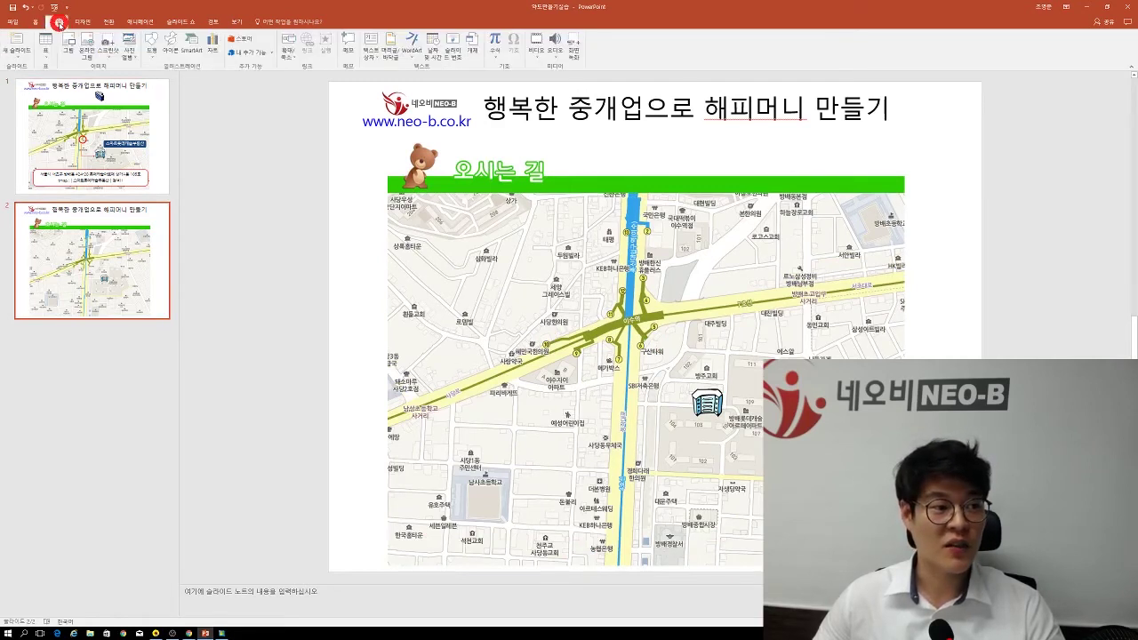
click(153, 52)
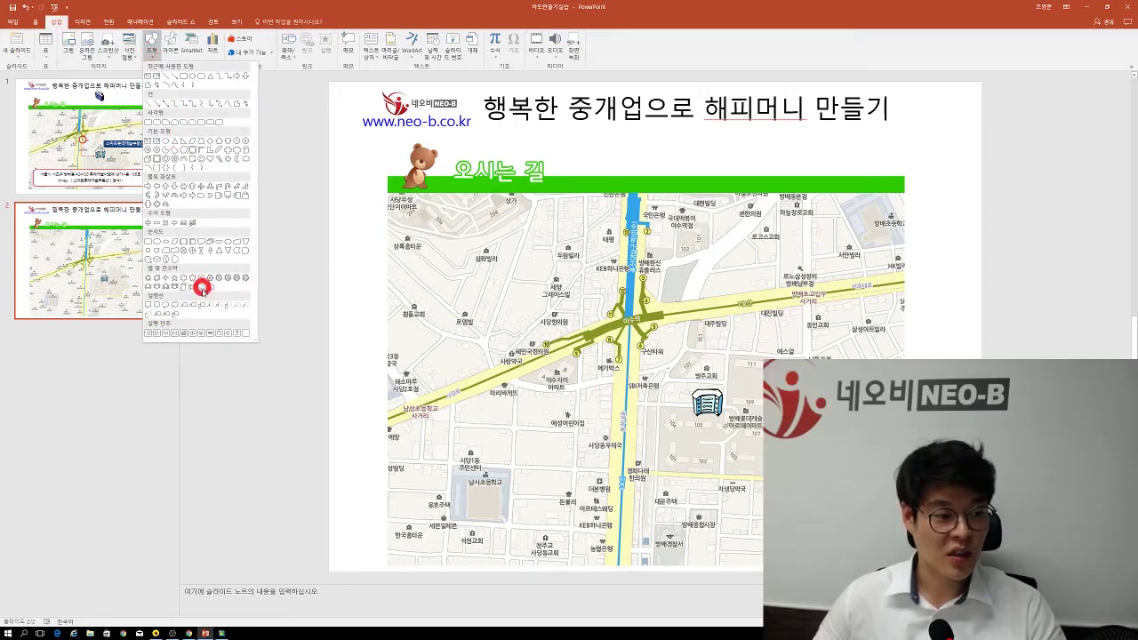
click(164, 140)
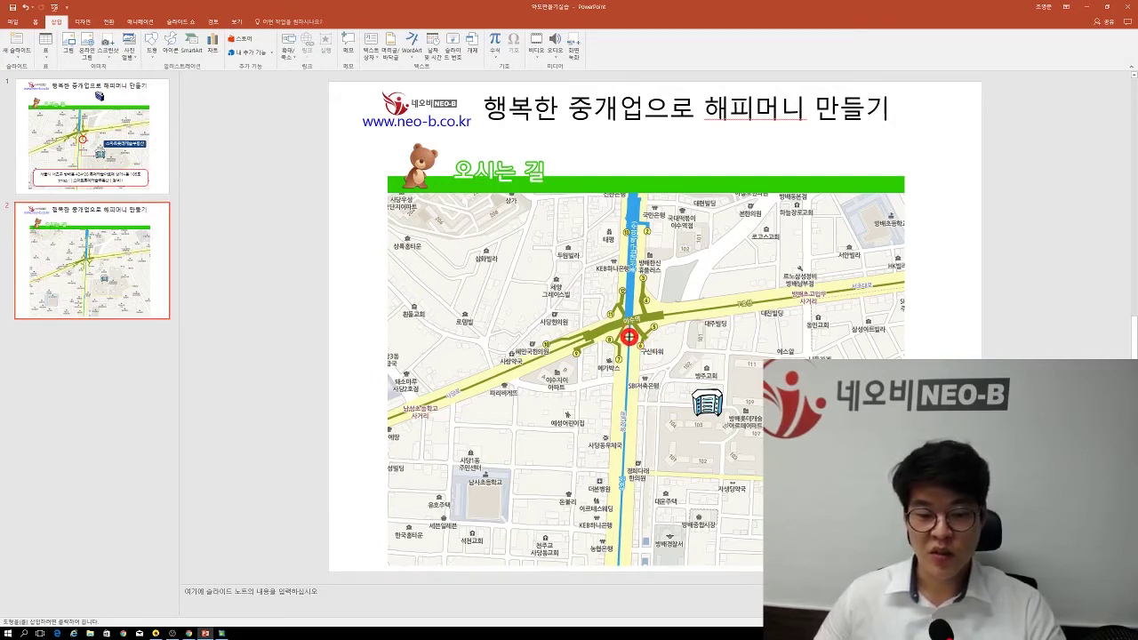
drag(633, 337, 674, 355)
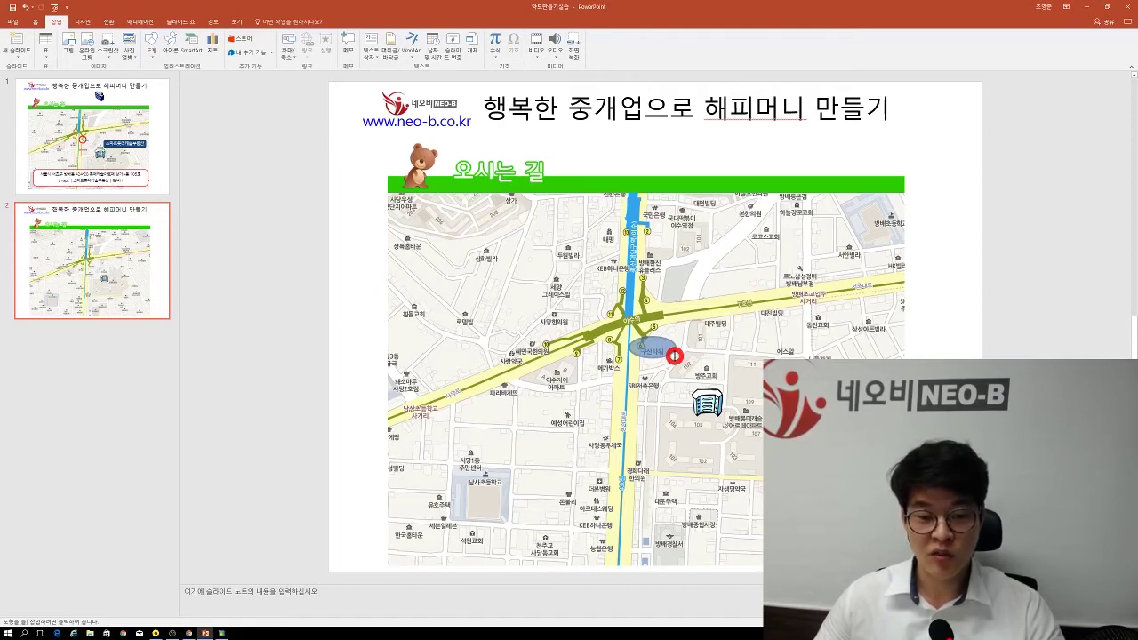
drag(675, 356, 655, 361)
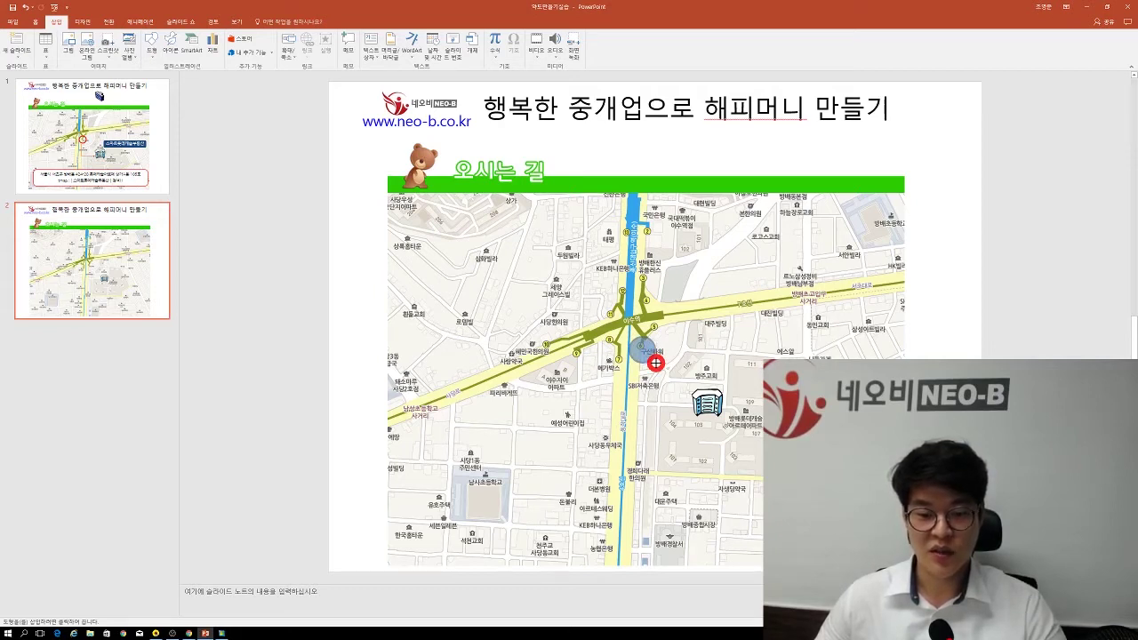
drag(655, 363, 655, 362)
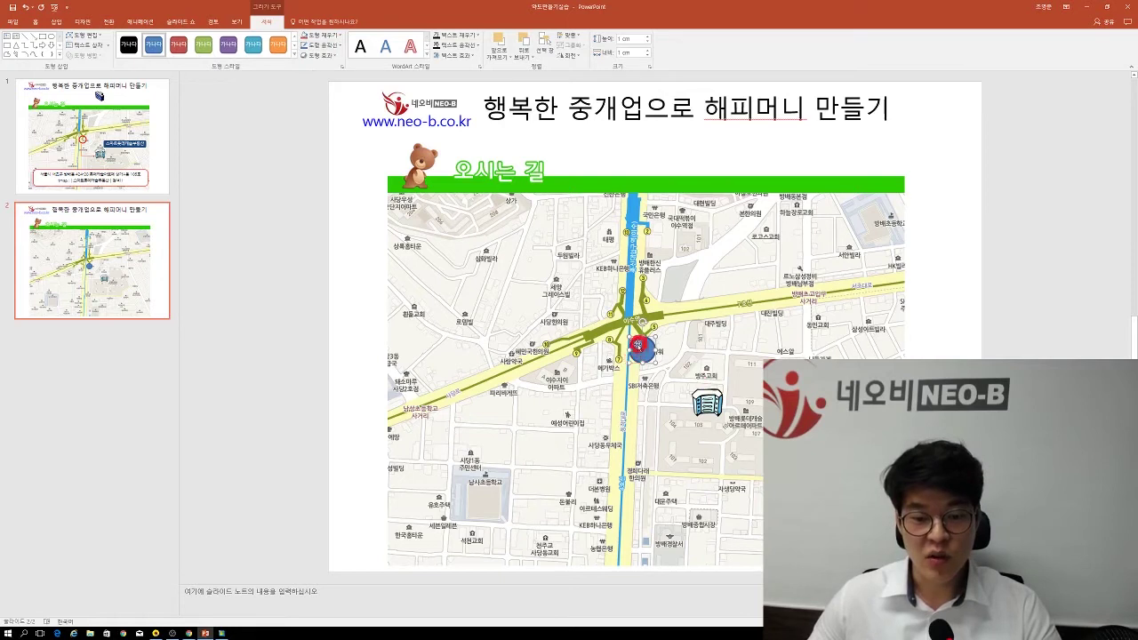
Remove the circle's fill and give it a red outline with a weight of 3 pt.
click(339, 35)
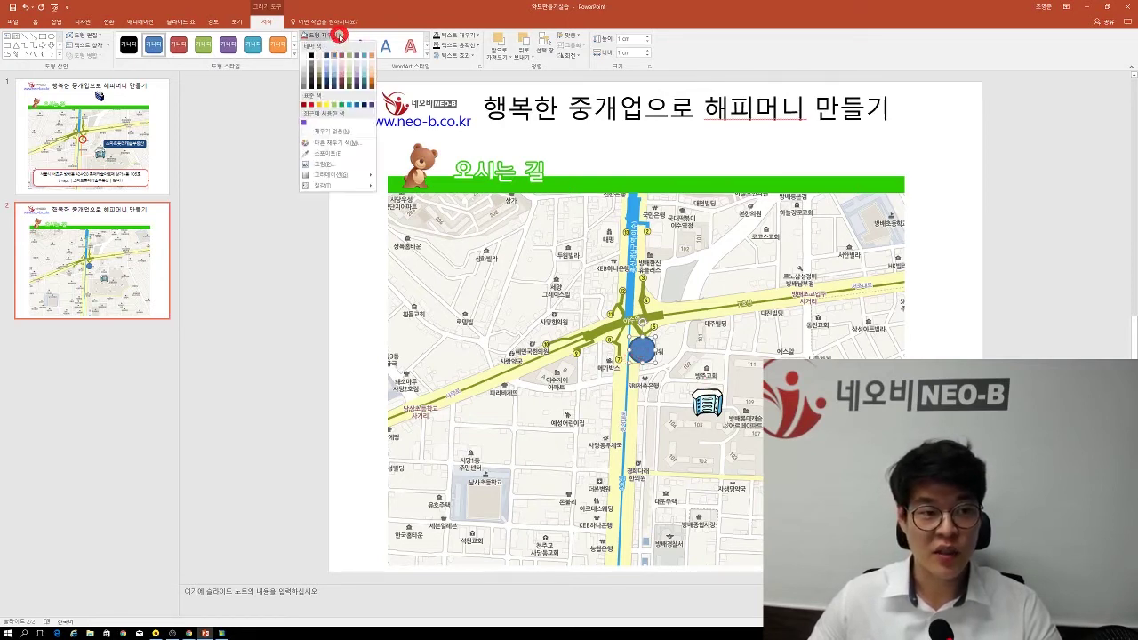
click(343, 132)
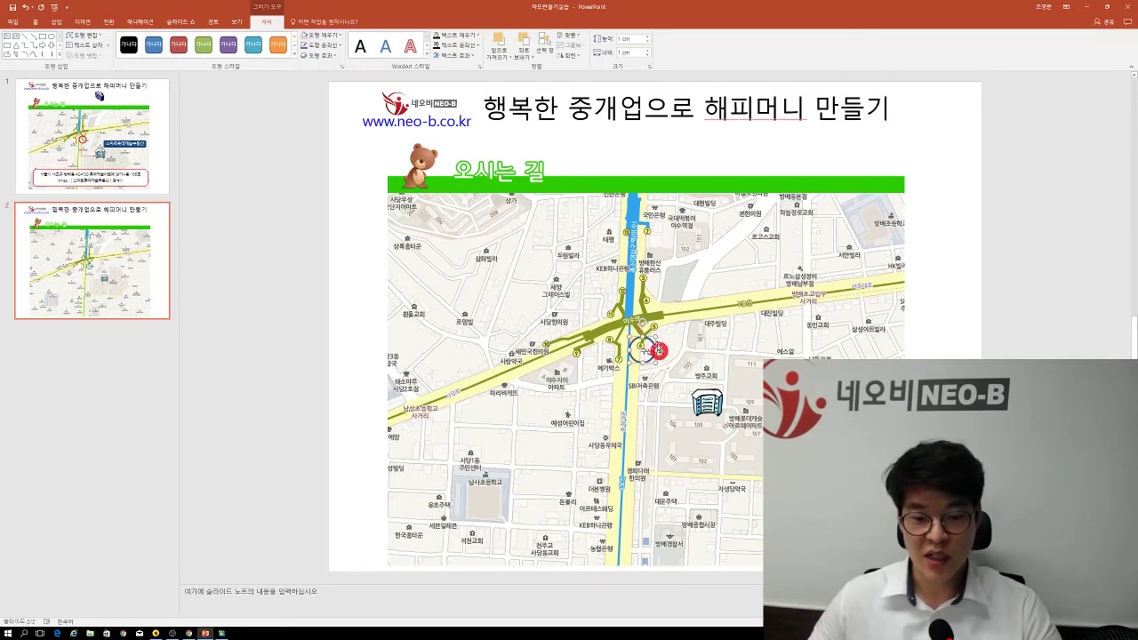
click(339, 46)
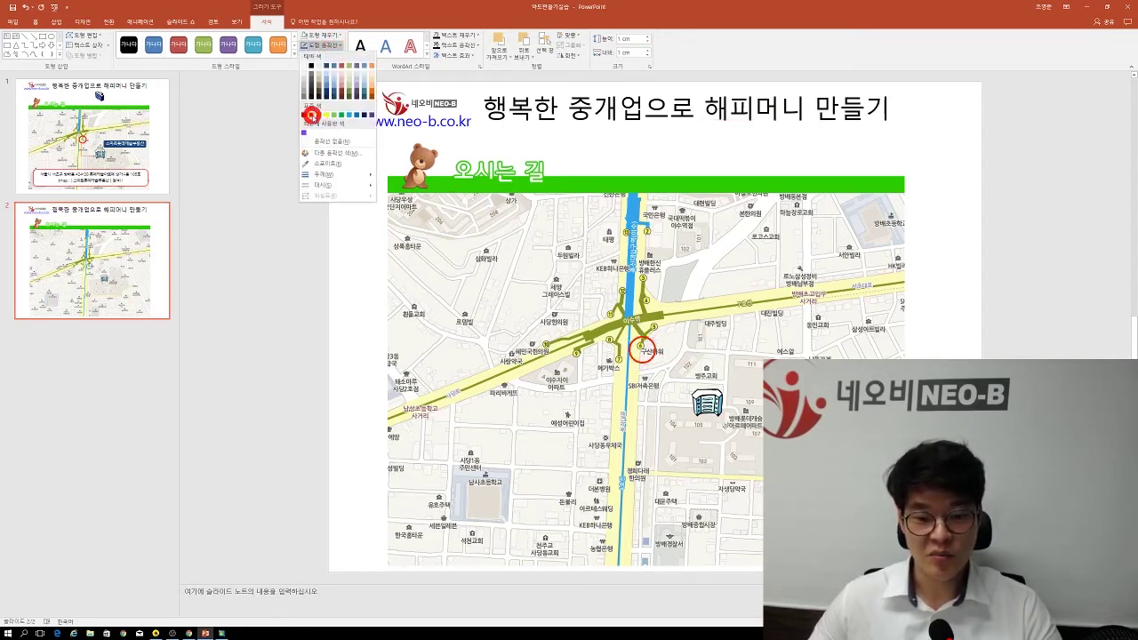
click(311, 114)
click(338, 45)
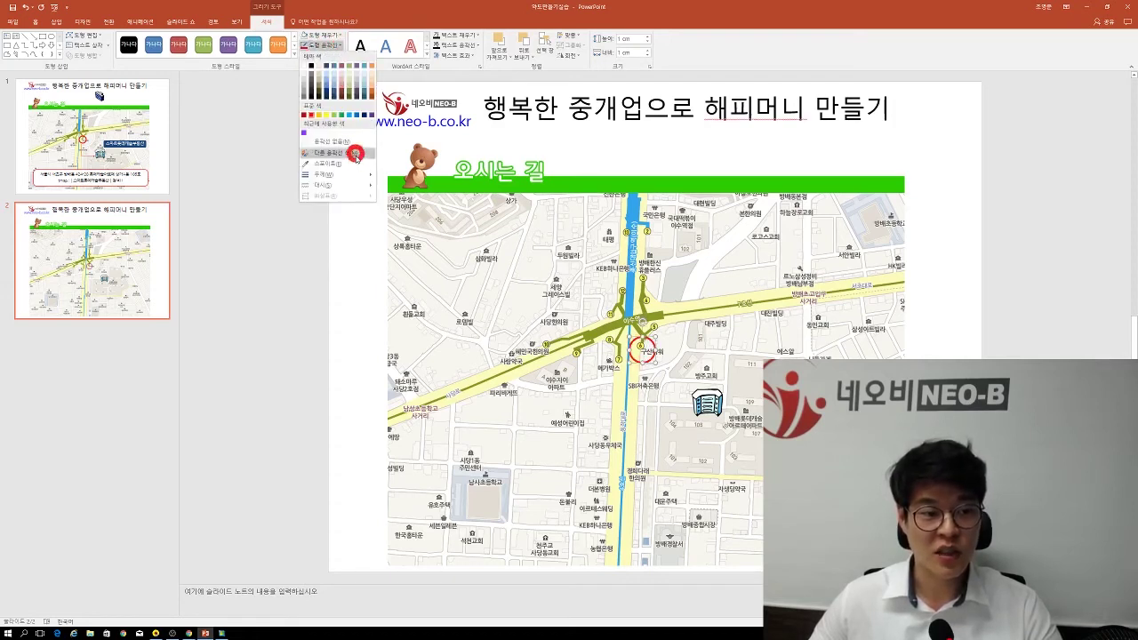
mouse_move(360, 175)
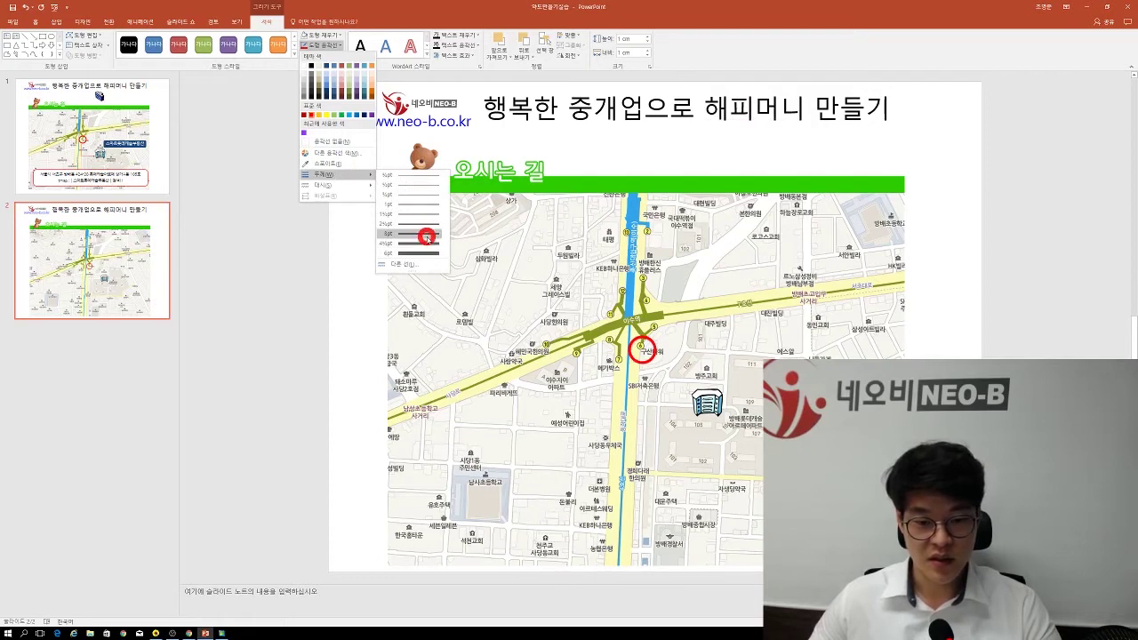
click(426, 238)
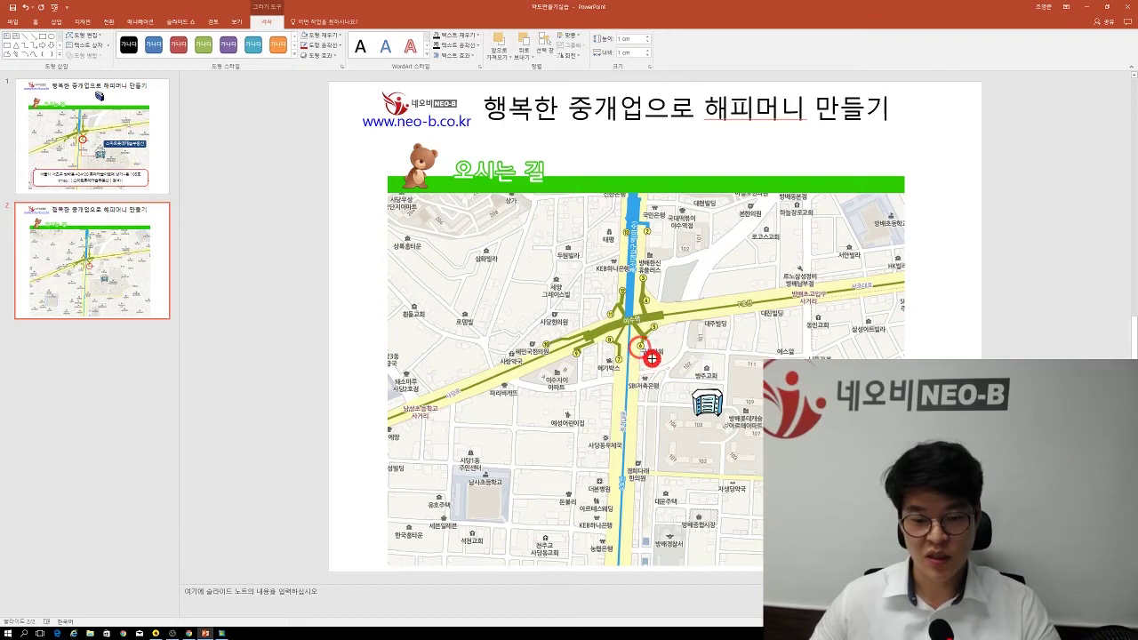
Shrink the red circle to about 0.8 cm and fit it closely around the exit 6 marker.
drag(651, 358, 648, 355)
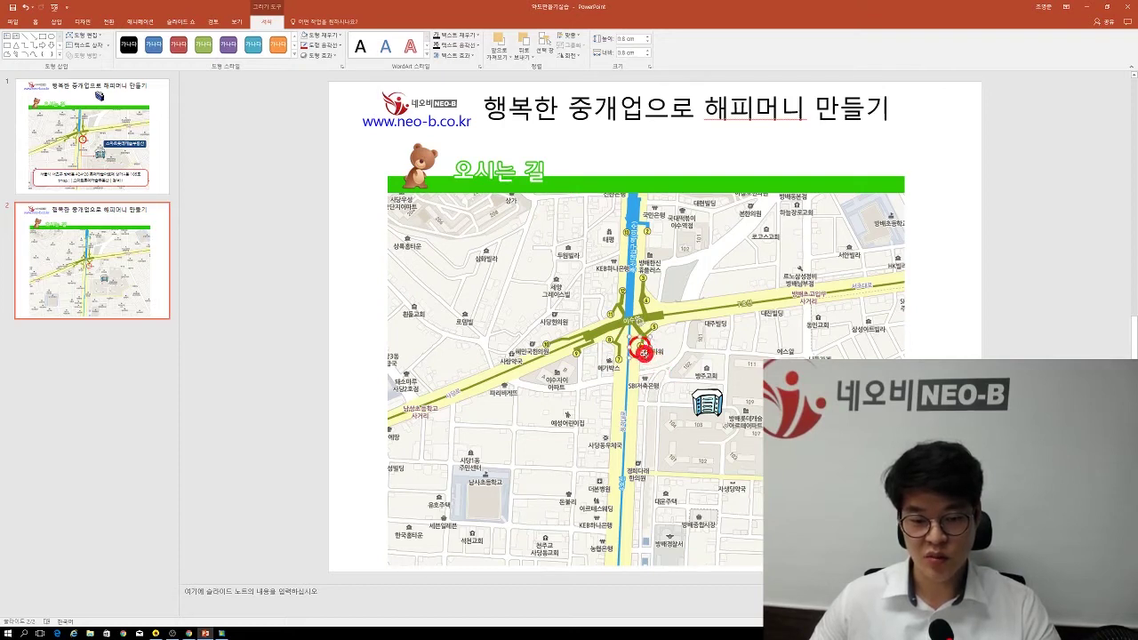
click(643, 353)
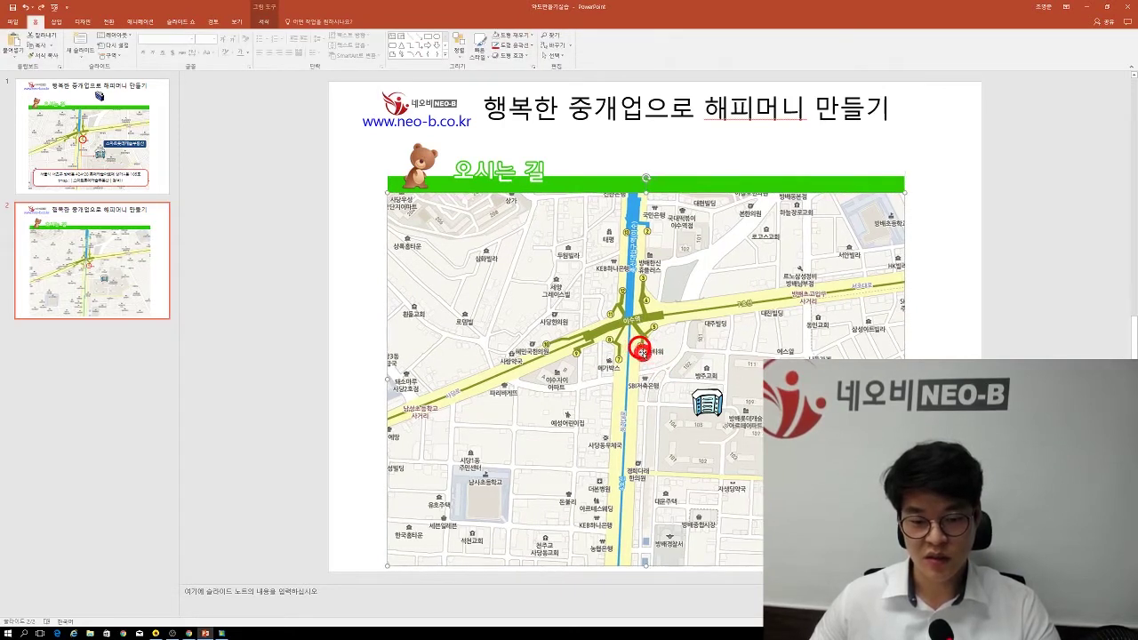
click(646, 355)
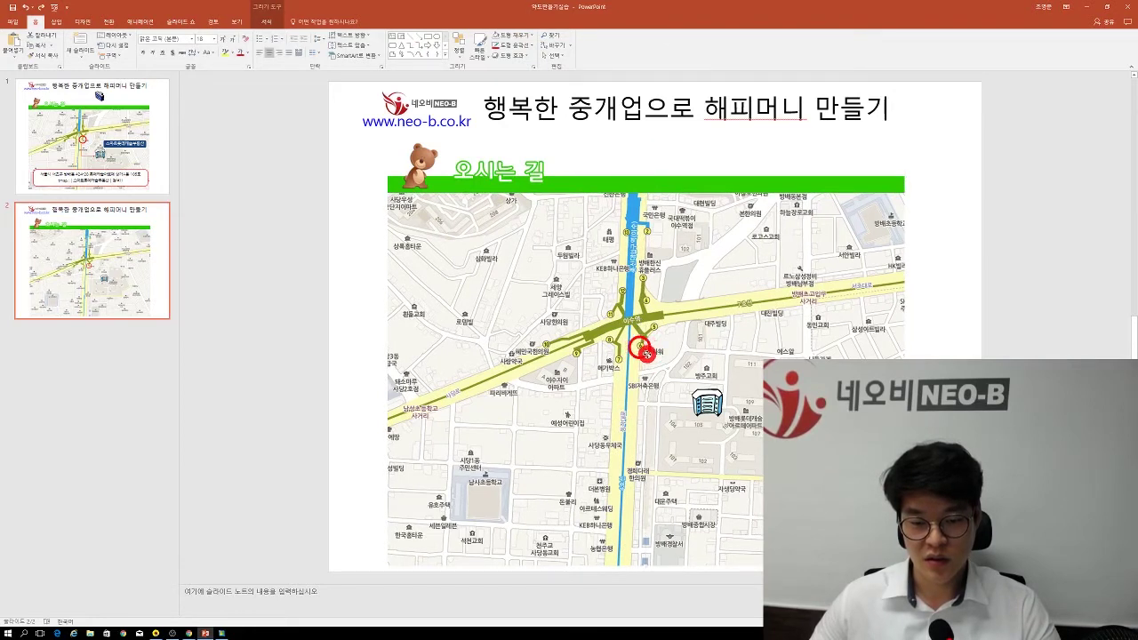
click(720, 396)
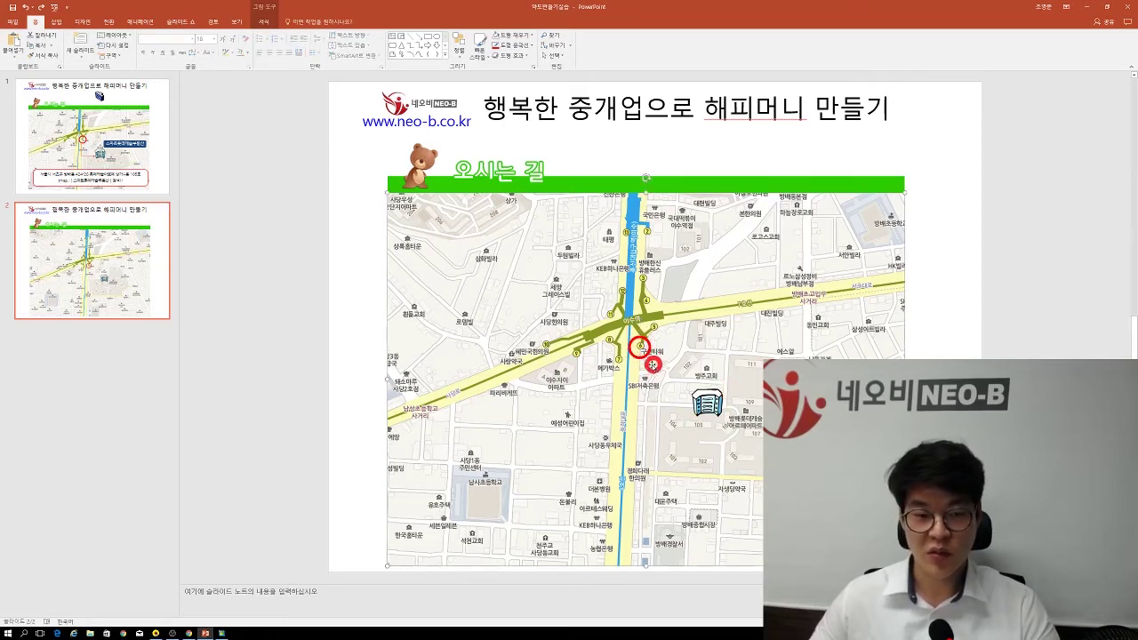
Draw a straight vertical line about 1.6 cm long running down from the red circle past SBI저축은행.
click(59, 22)
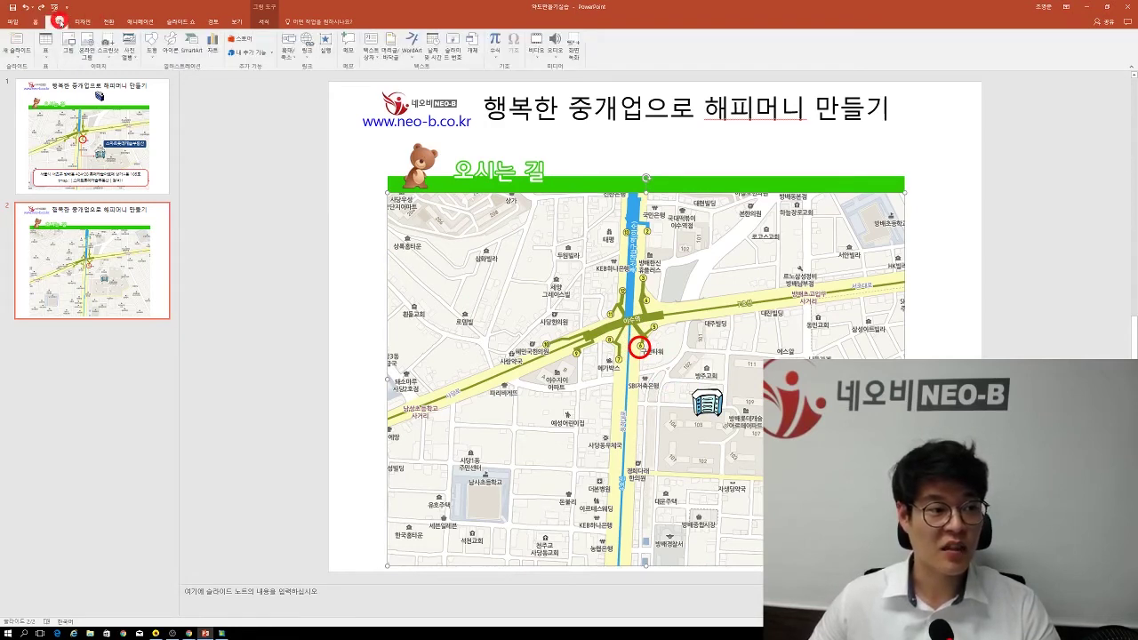
click(149, 50)
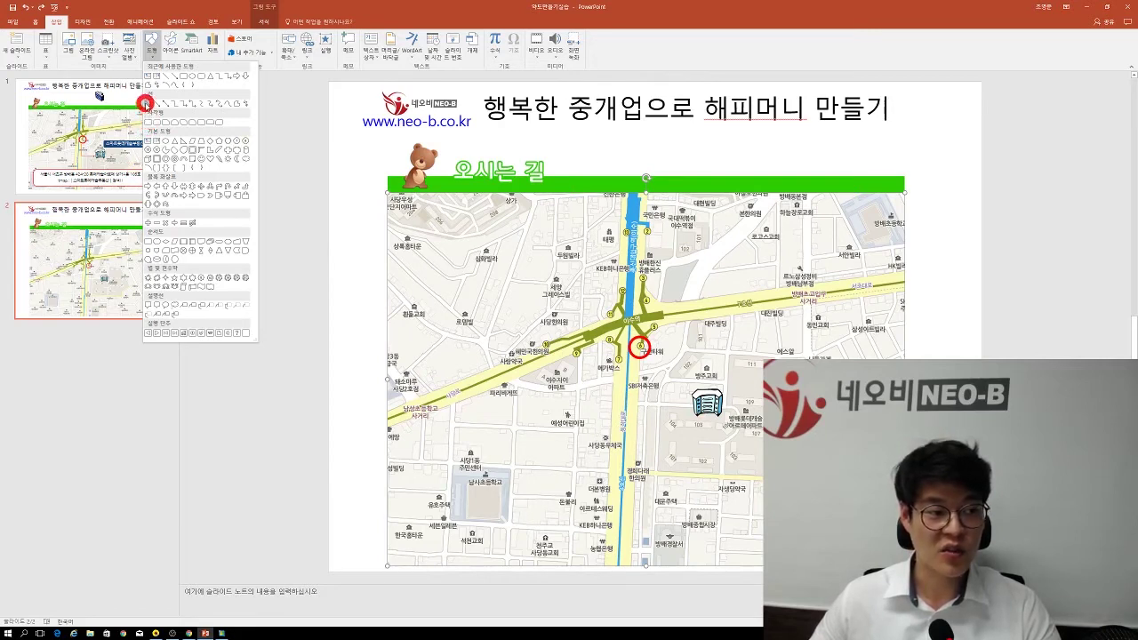
click(146, 104)
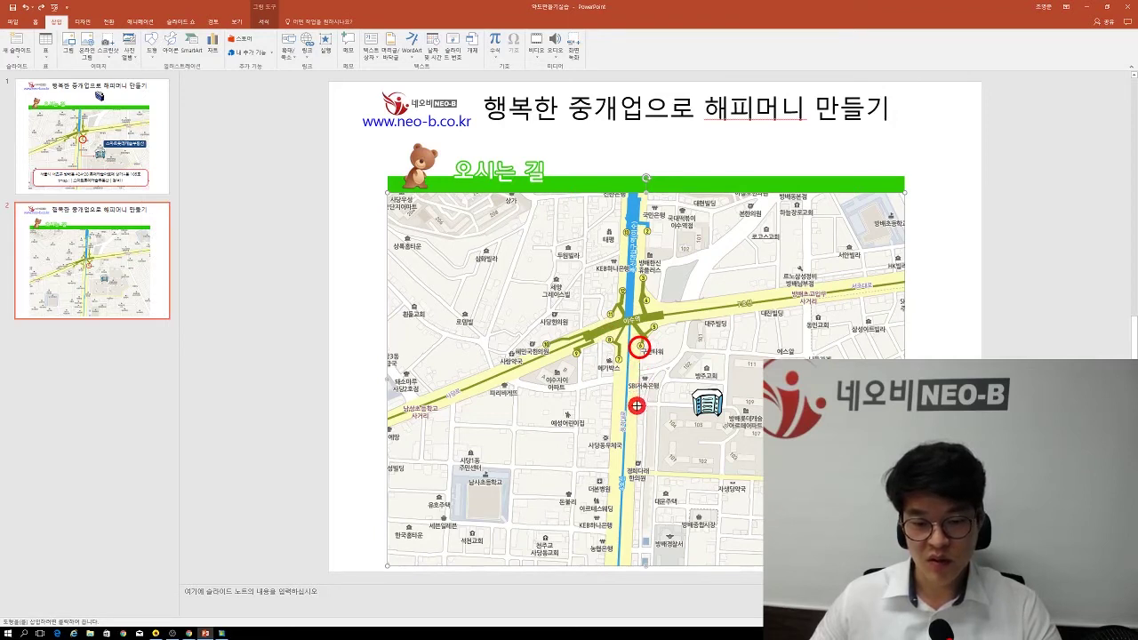
drag(637, 405, 637, 365)
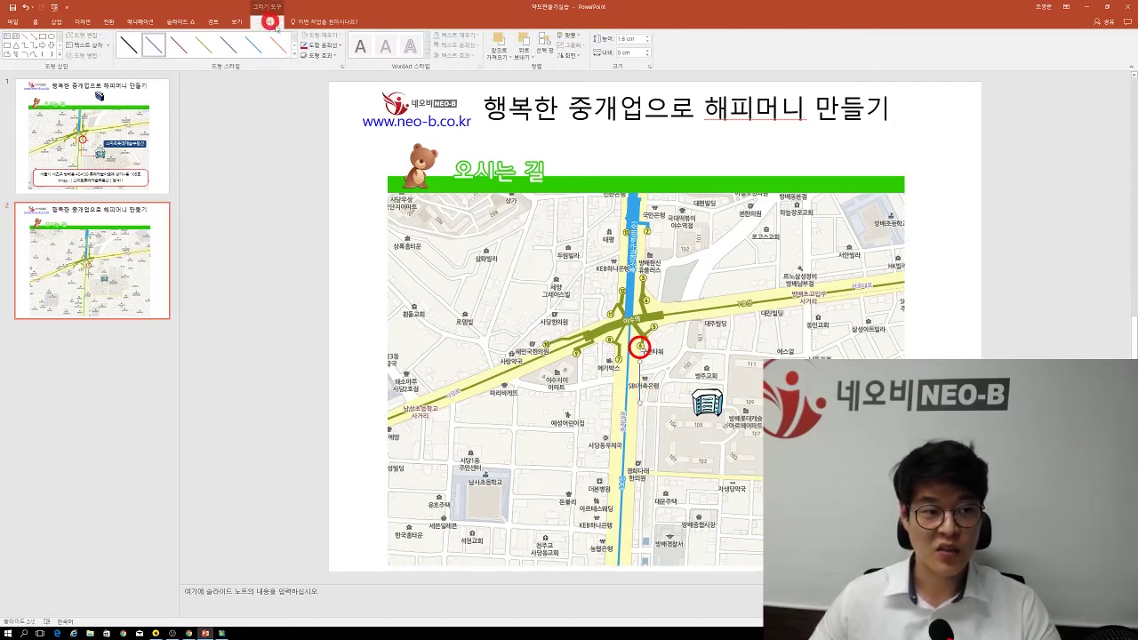
Colour the vertical route line red and change its dash style to square dots (사각 점선).
click(336, 44)
click(310, 115)
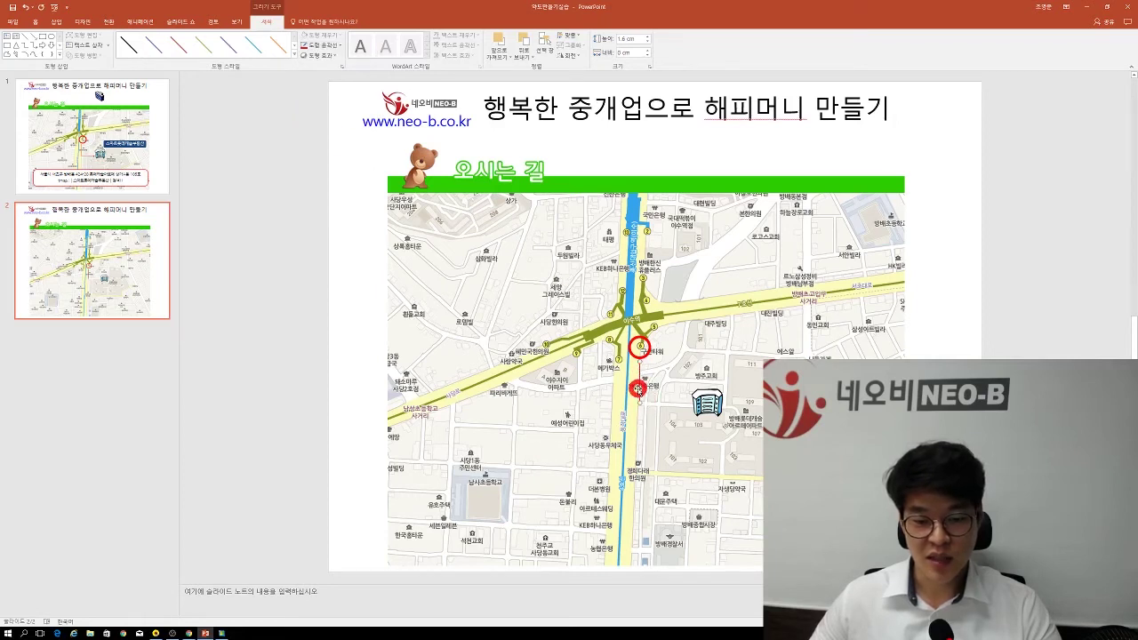
click(337, 46)
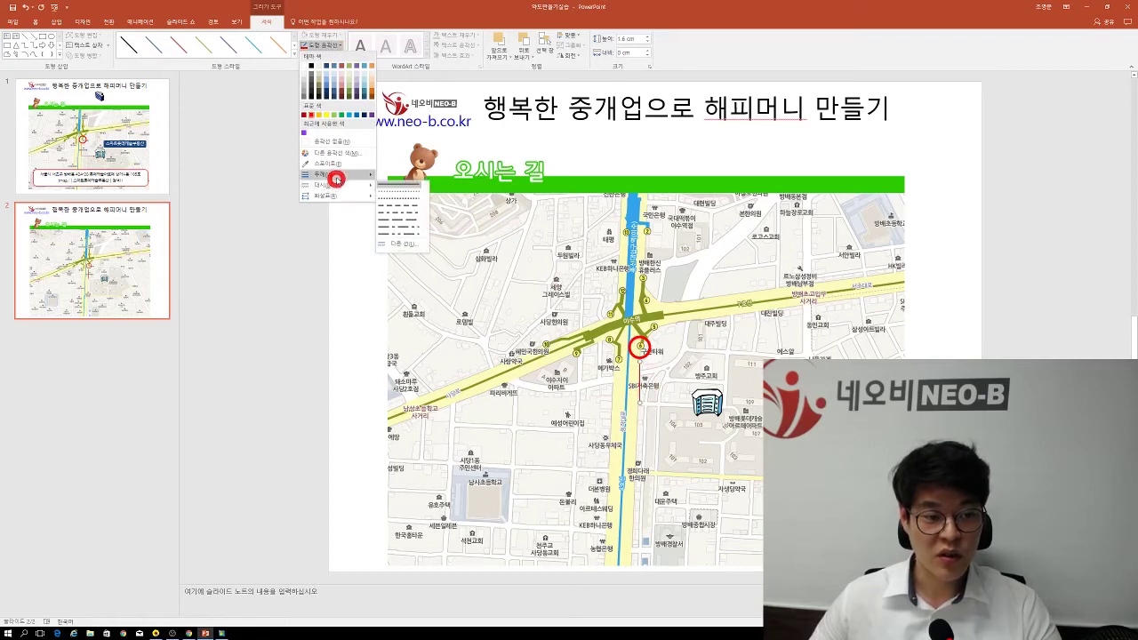
mouse_move(332, 174)
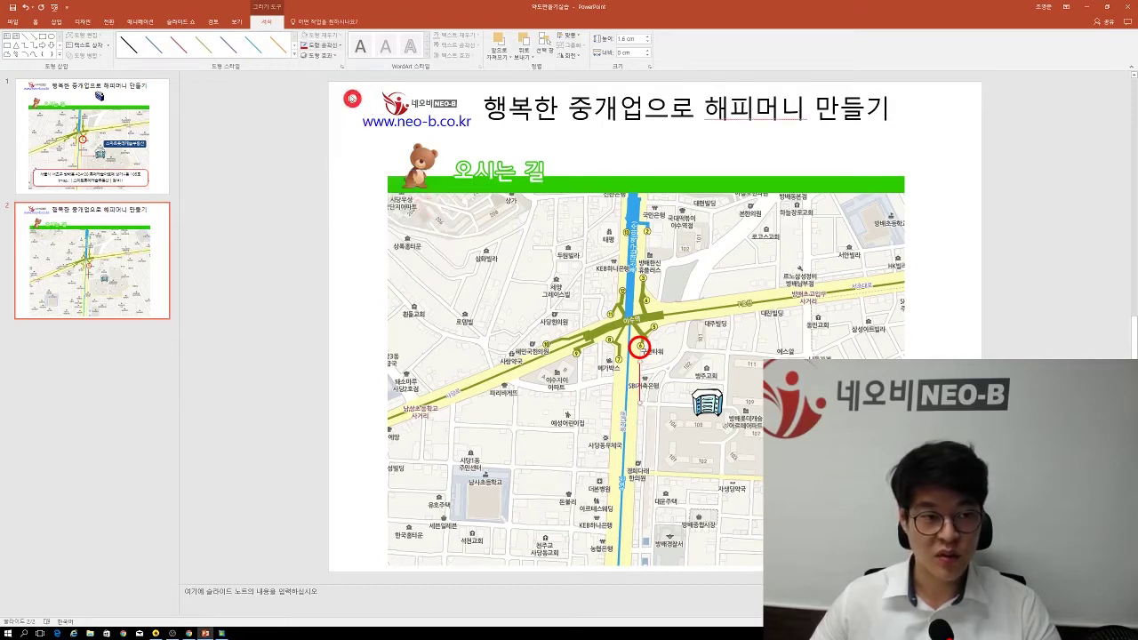
click(320, 44)
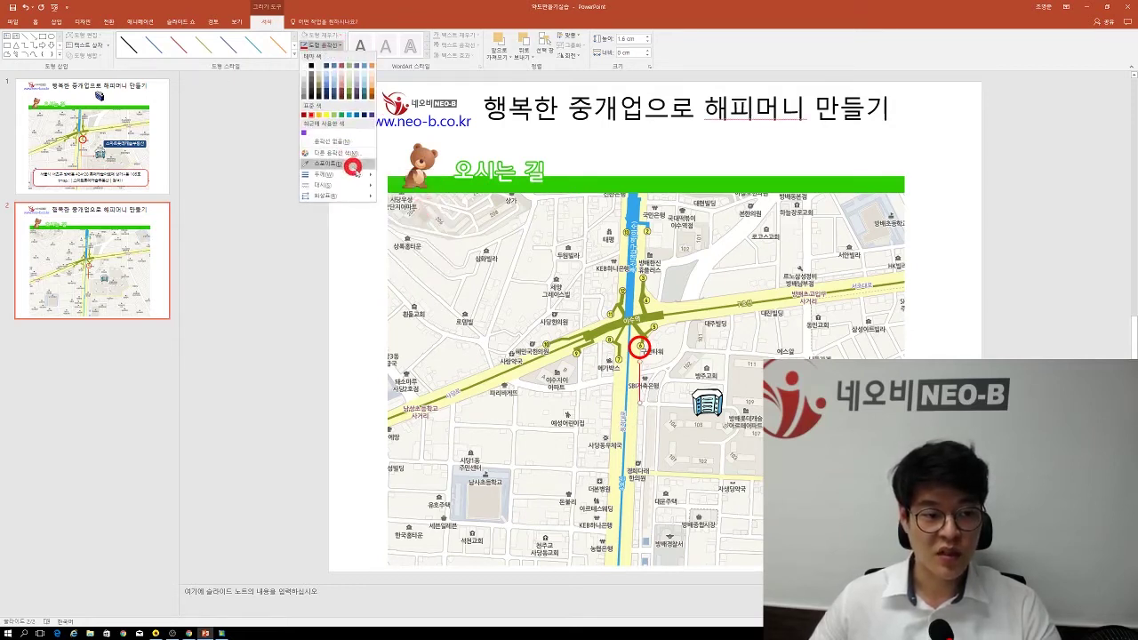
mouse_move(362, 184)
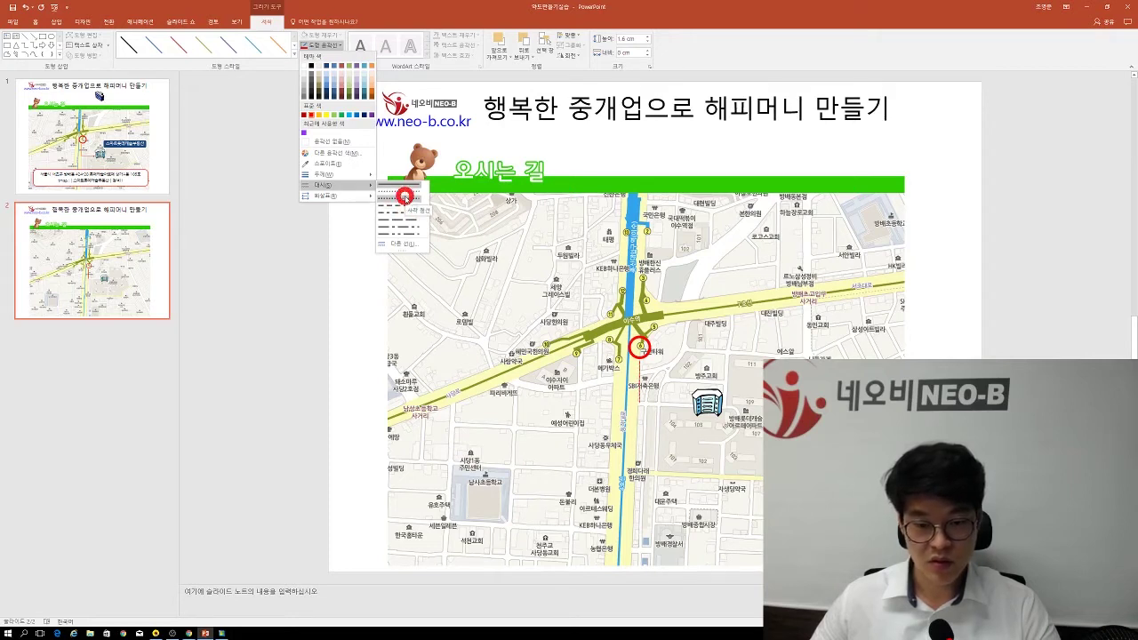
click(405, 197)
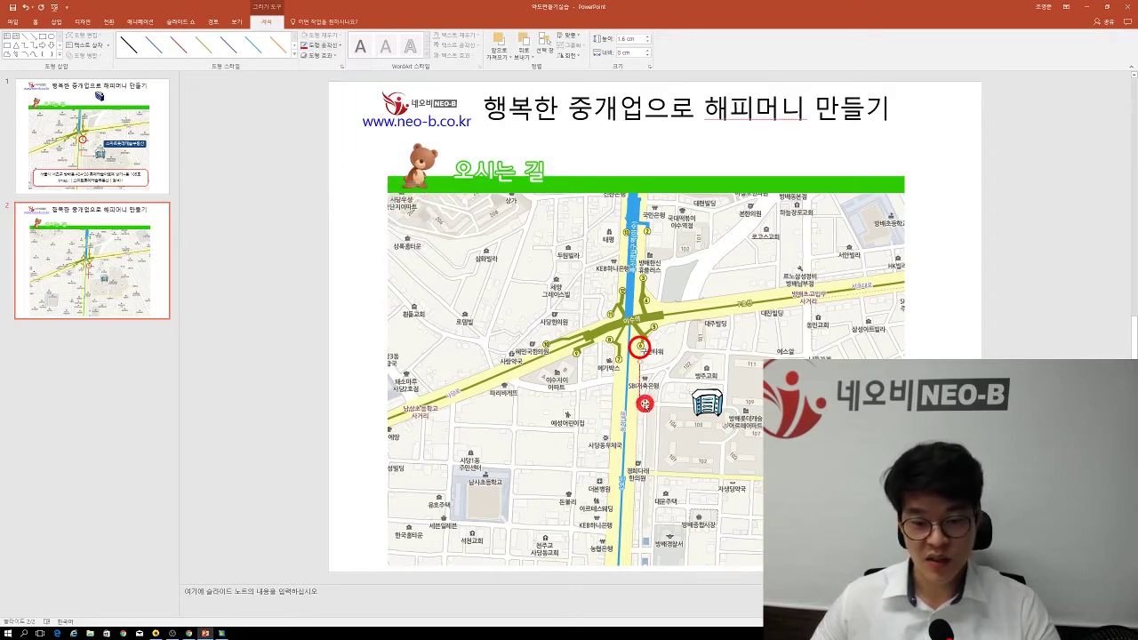
click(605, 431)
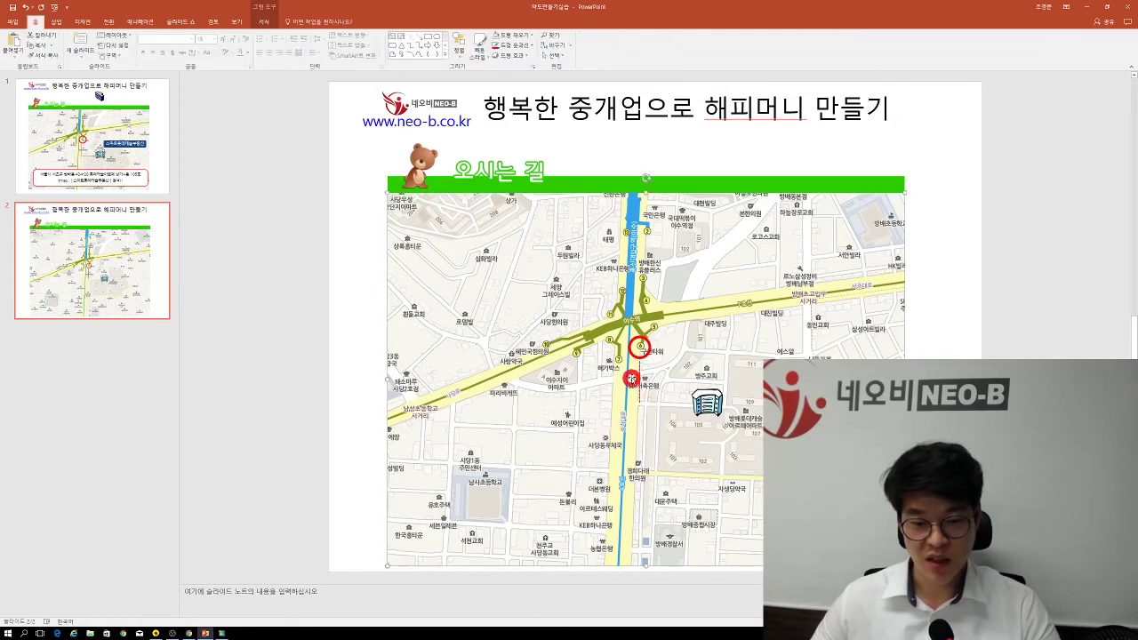
Draw a horizontal arrow about 2 cm long from the dotted line's lower end to the building icon, and colour it red.
click(59, 23)
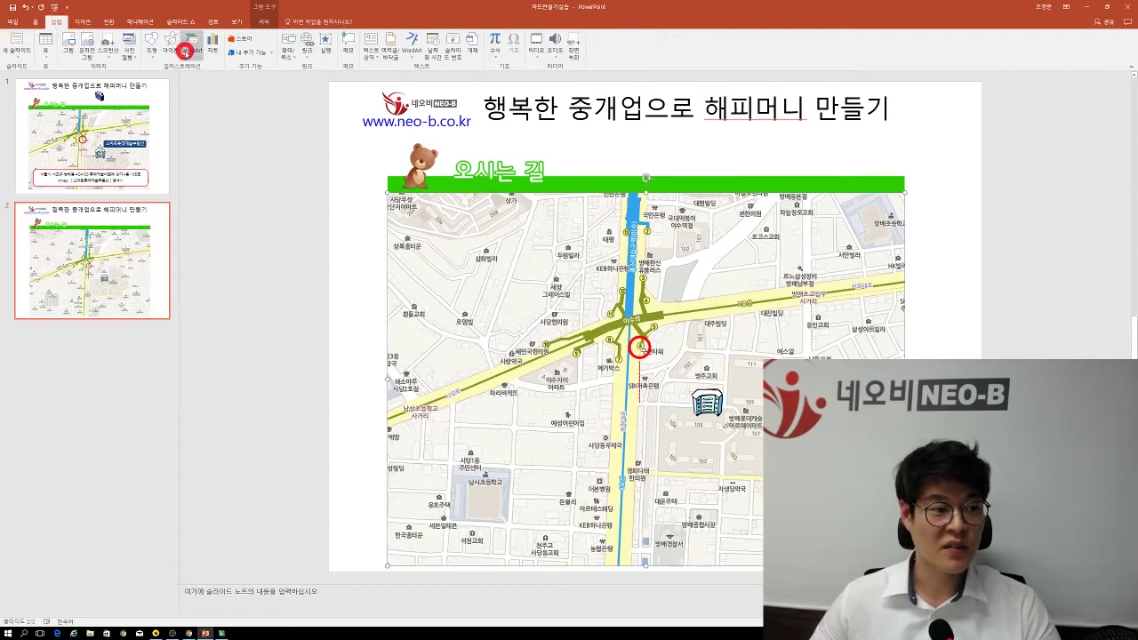
click(150, 51)
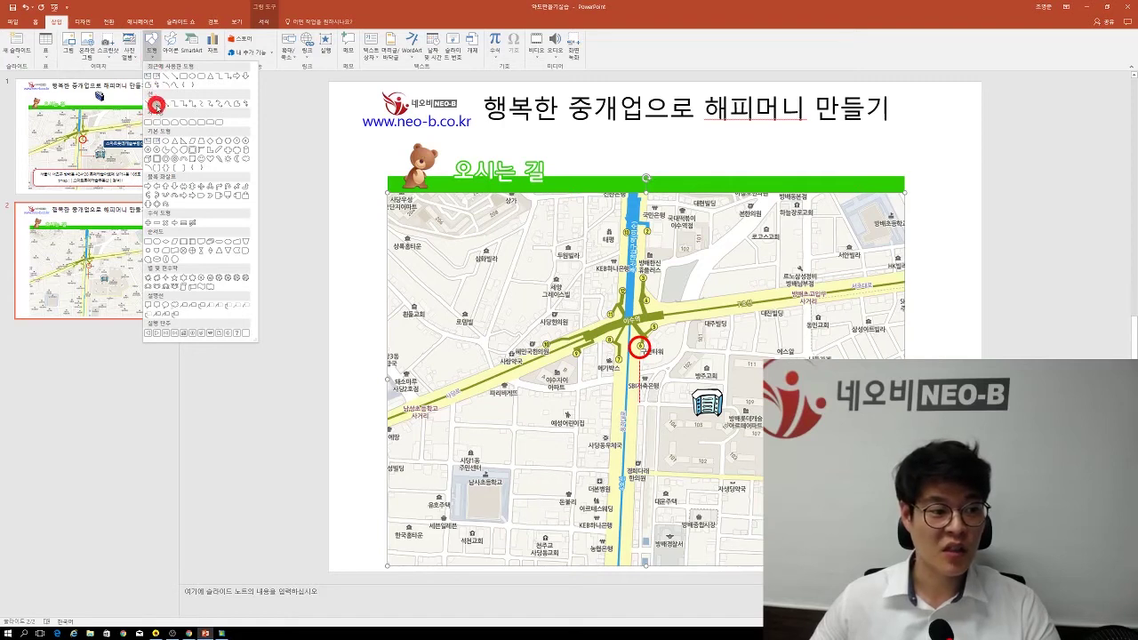
click(156, 105)
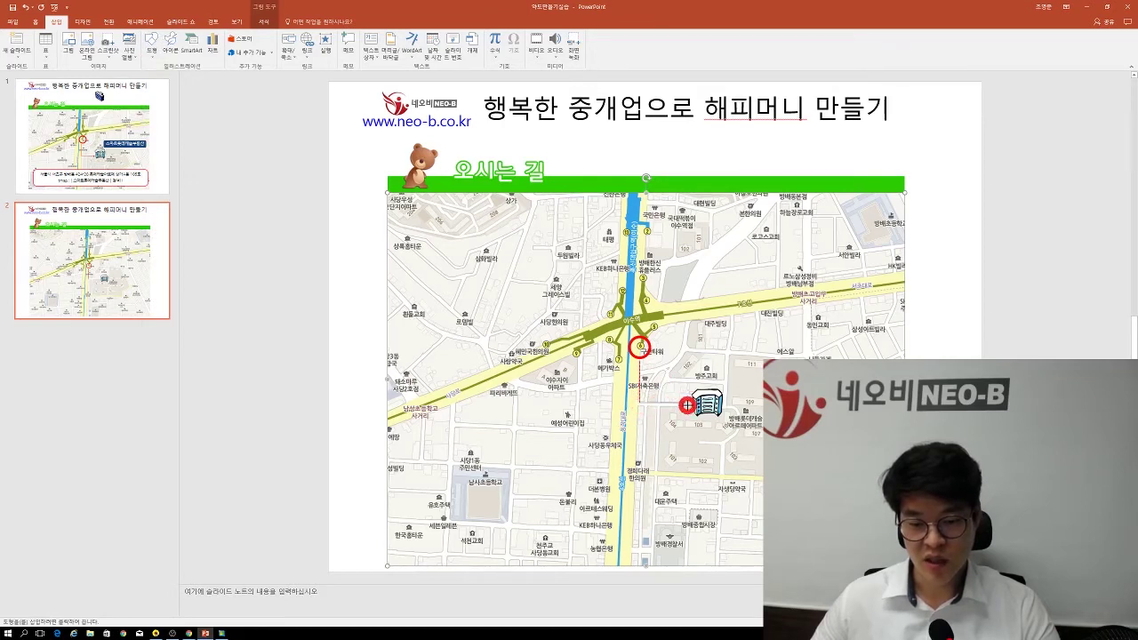
drag(688, 406, 677, 408)
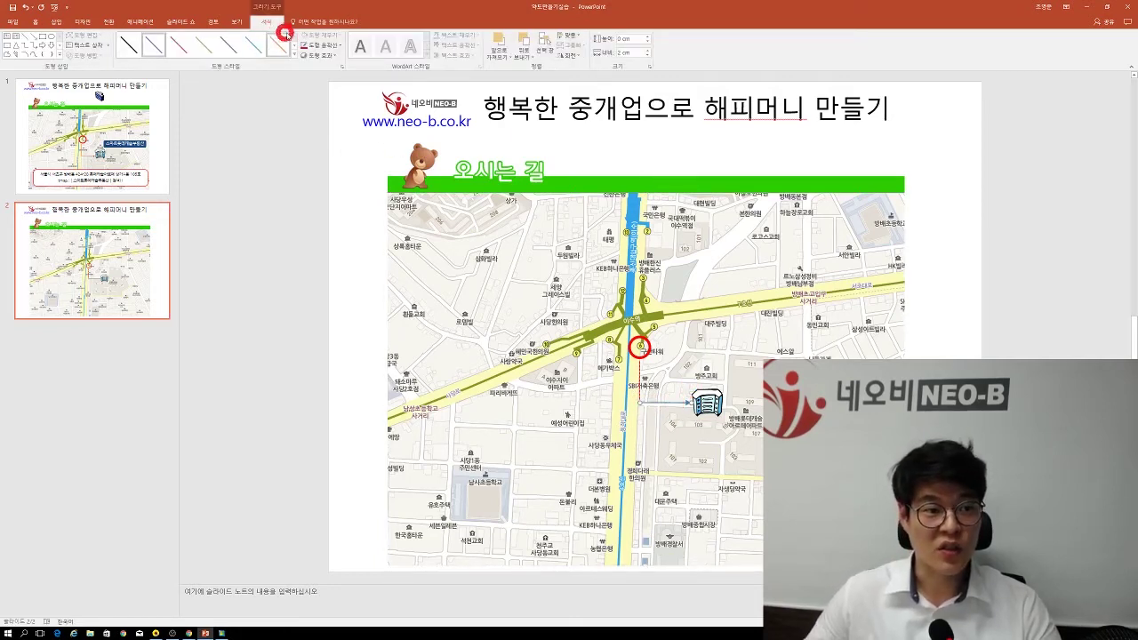
click(337, 45)
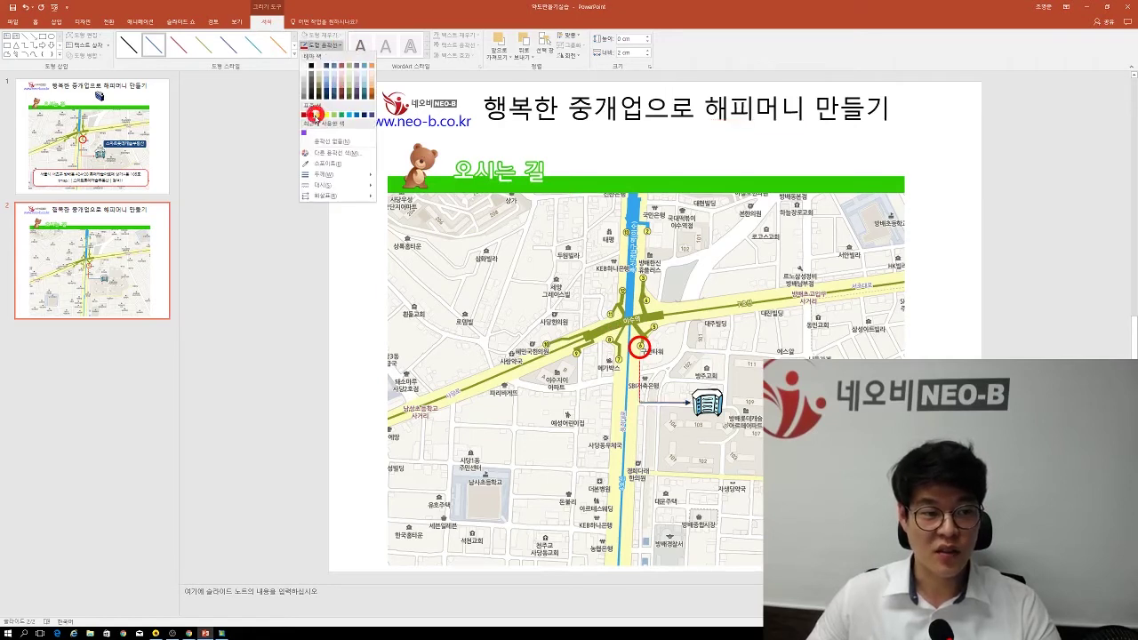
click(308, 112)
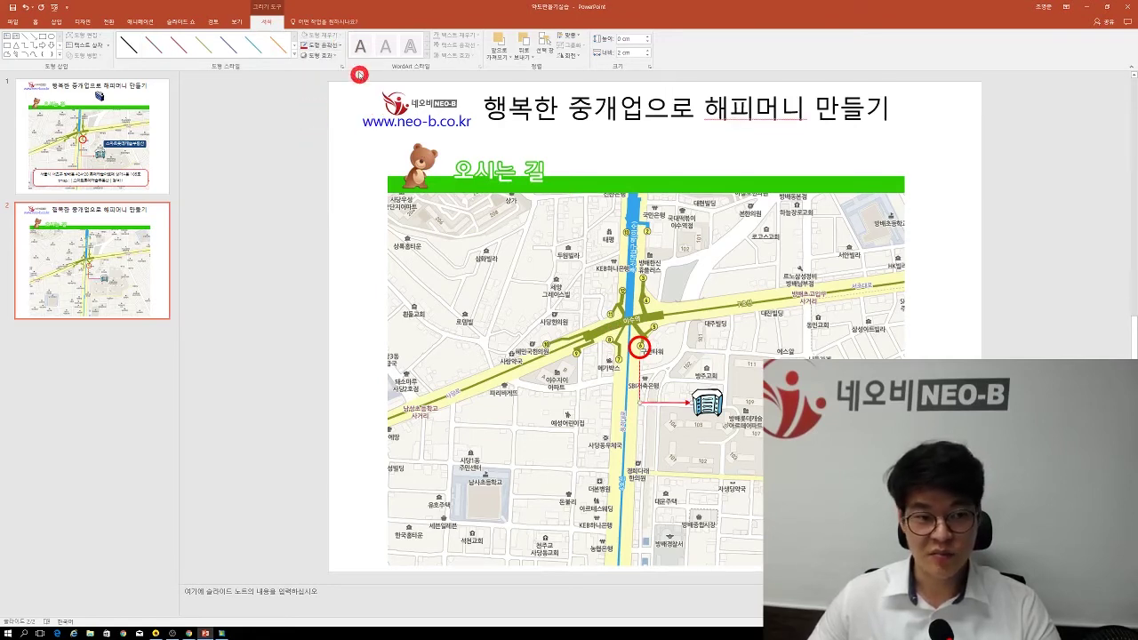
Set the horizontal red arrow's line weight to 1 pt and its dash style to square dots (사각 점선).
click(338, 46)
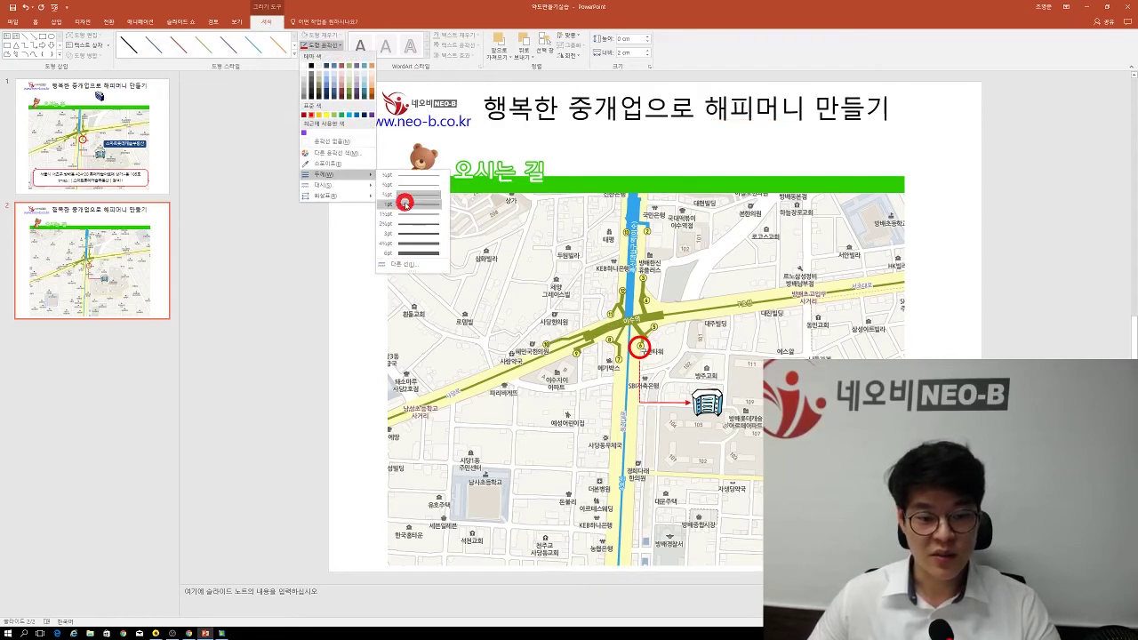
click(405, 203)
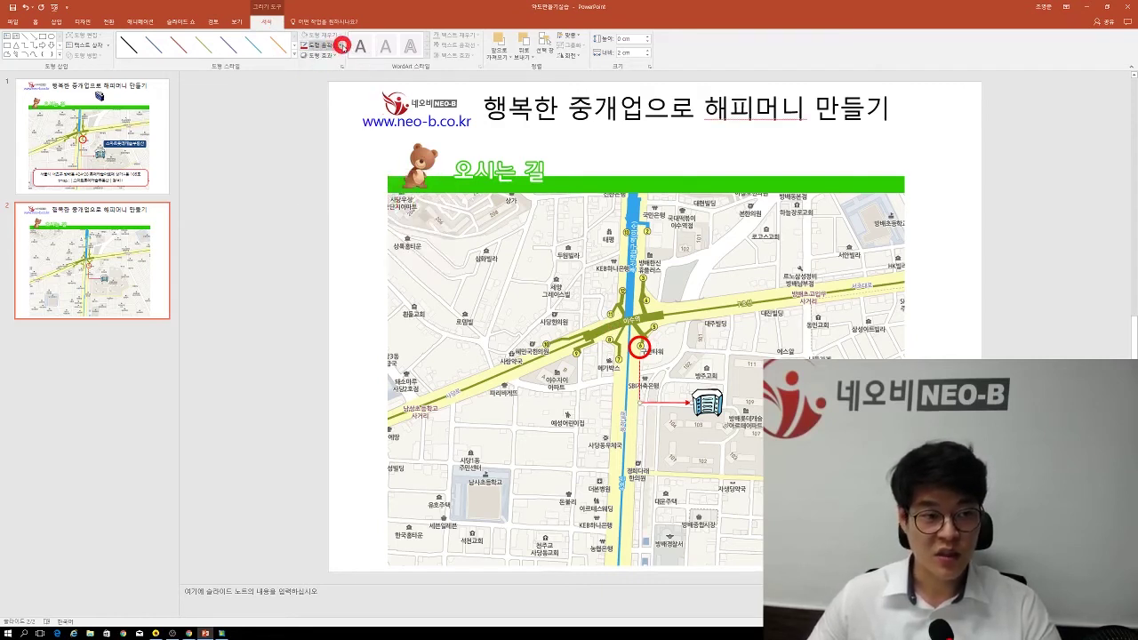
click(341, 45)
mouse_move(346, 184)
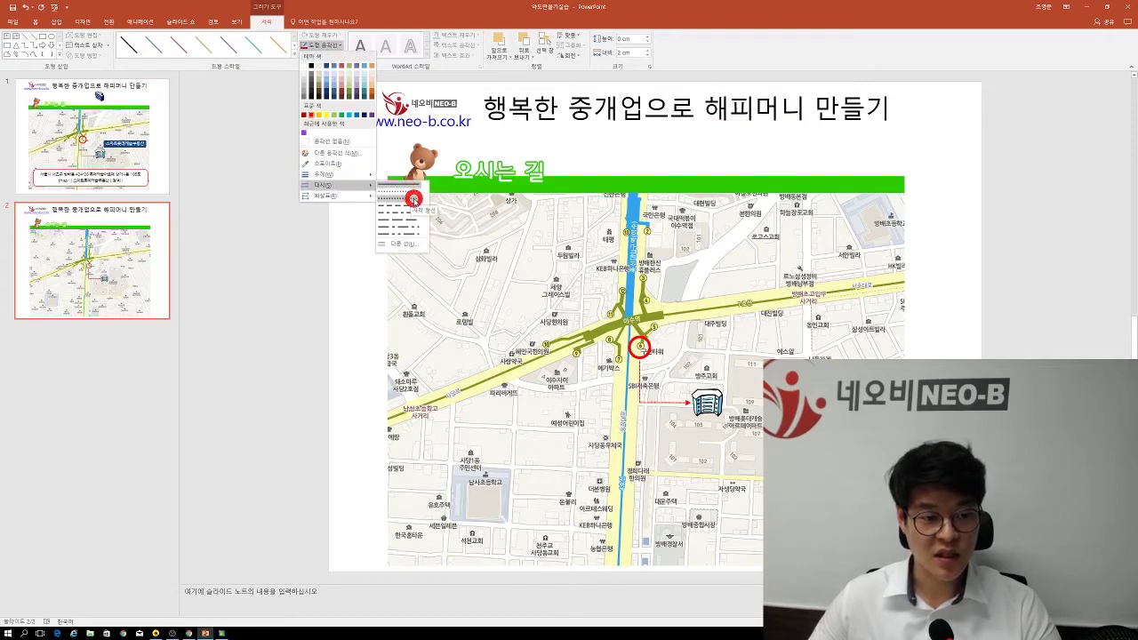
click(413, 199)
click(543, 312)
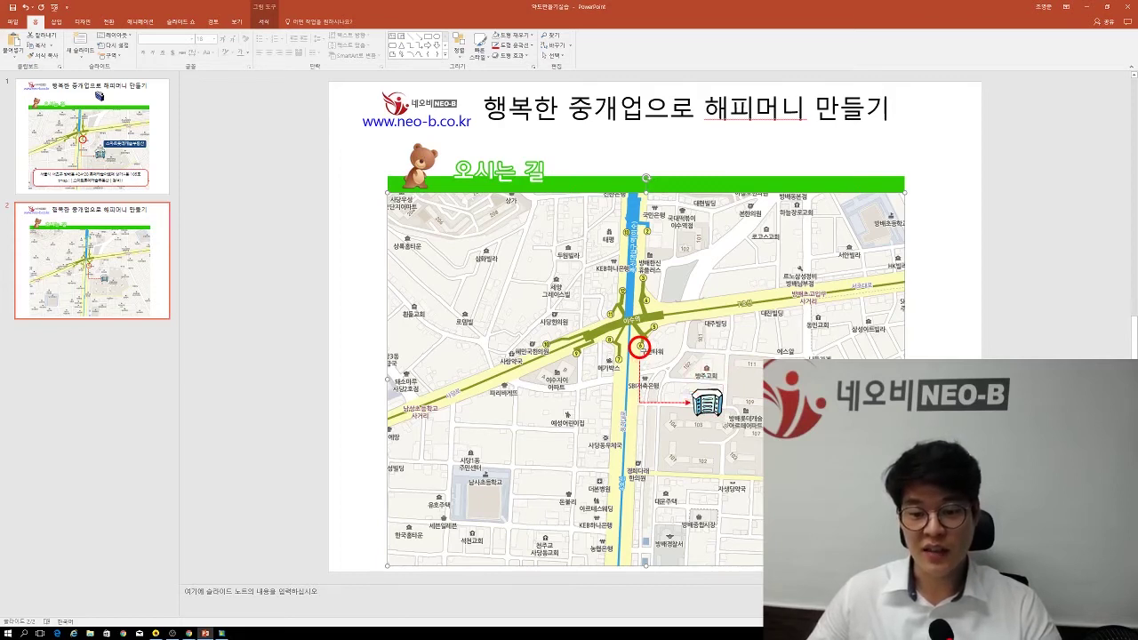
Draw a rounded rectangle about 5.8 cm wide just above and beside the building icon and label it 스마트롯데캐슬부동산.
click(53, 21)
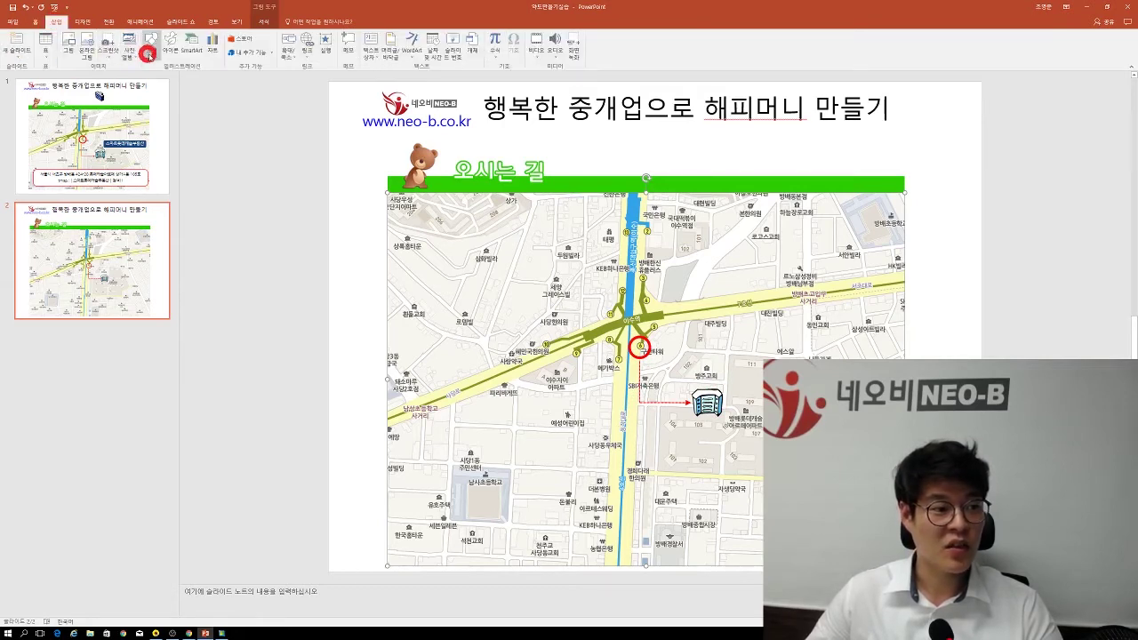
click(152, 54)
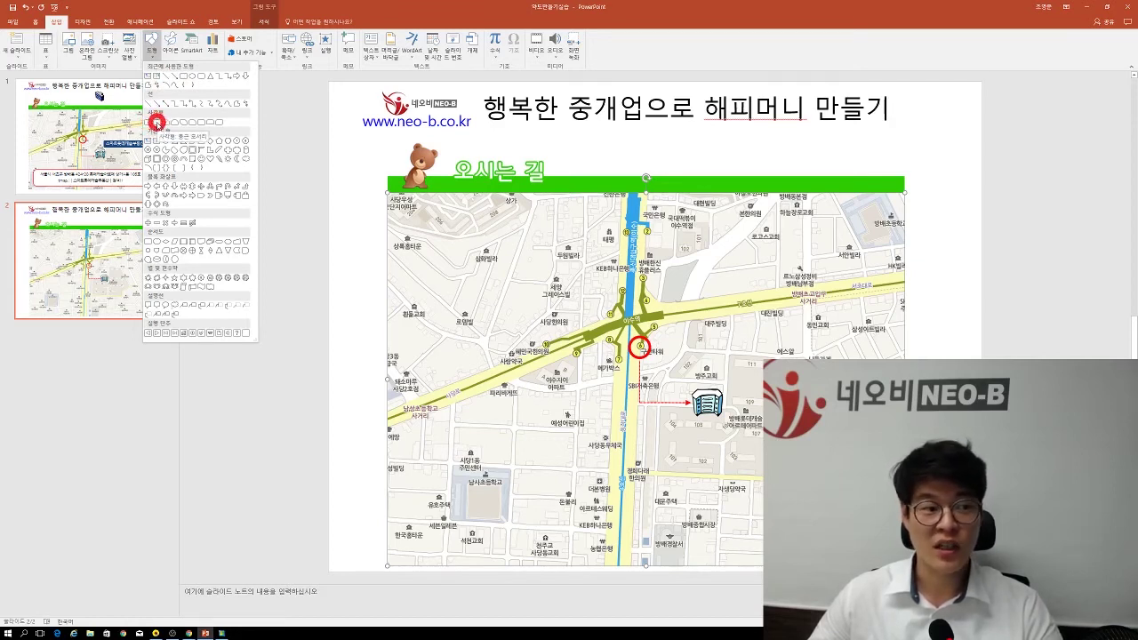
click(156, 123)
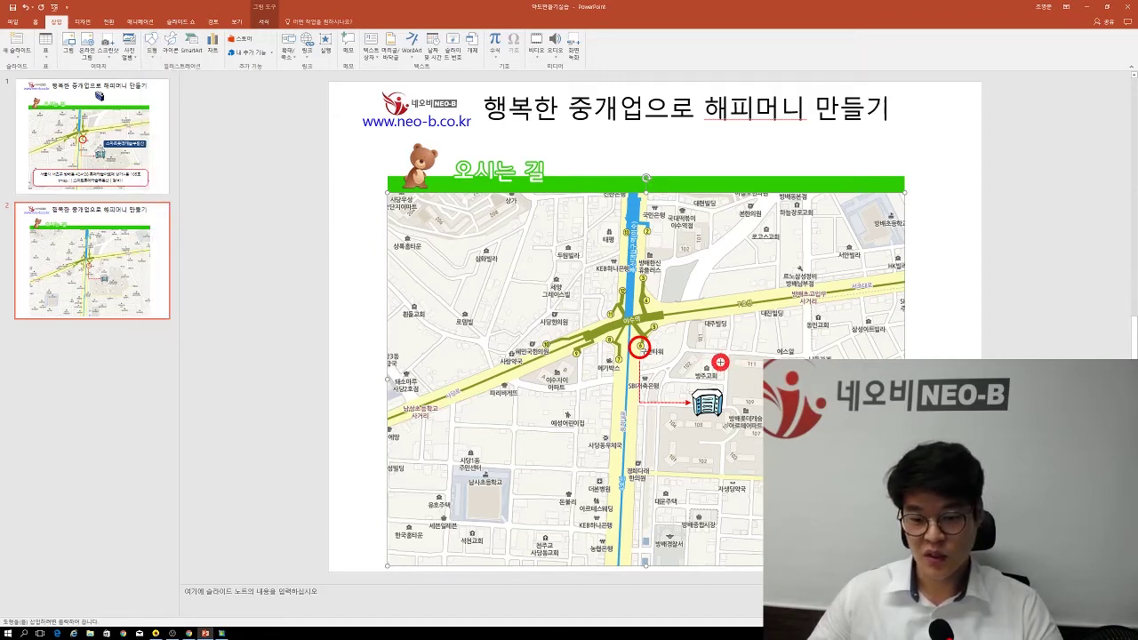
mouse_move(722, 360)
mouse_down()
mouse_move(800, 388)
mouse_move(872, 389)
mouse_up()
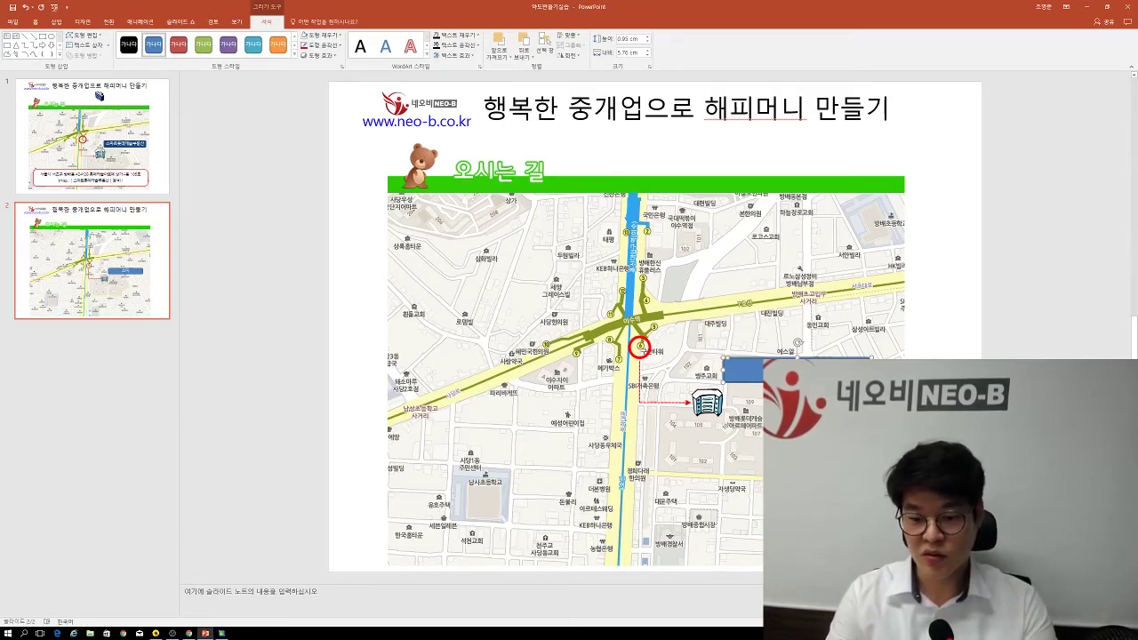
text(데부동산)
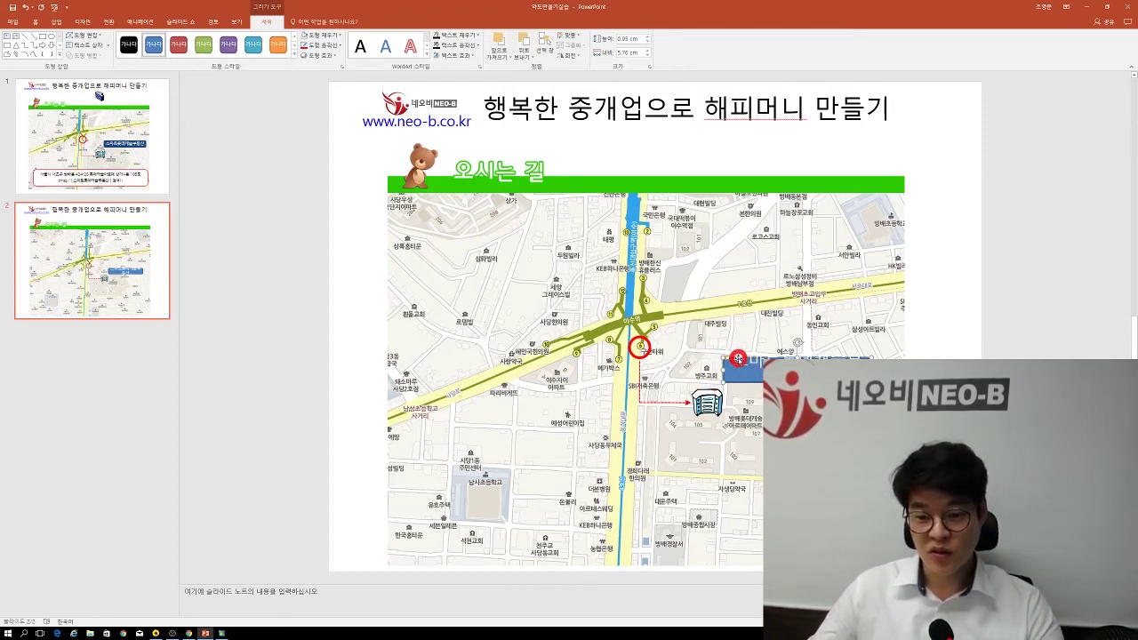
Set the font of the office name label to 배달의민족 주아.
click(736, 361)
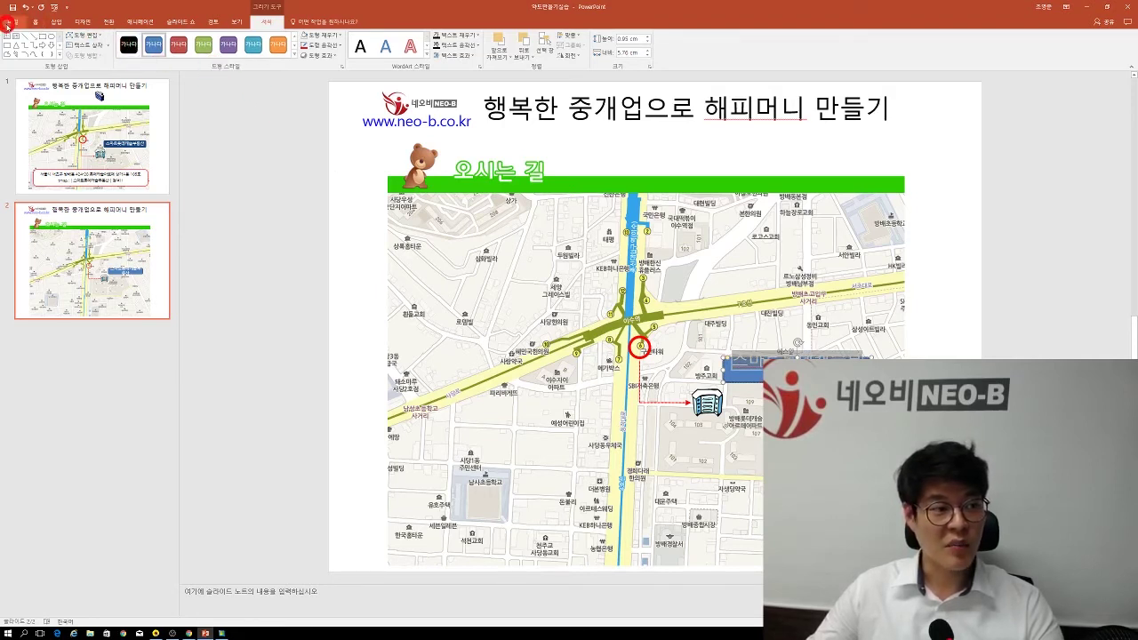
click(36, 23)
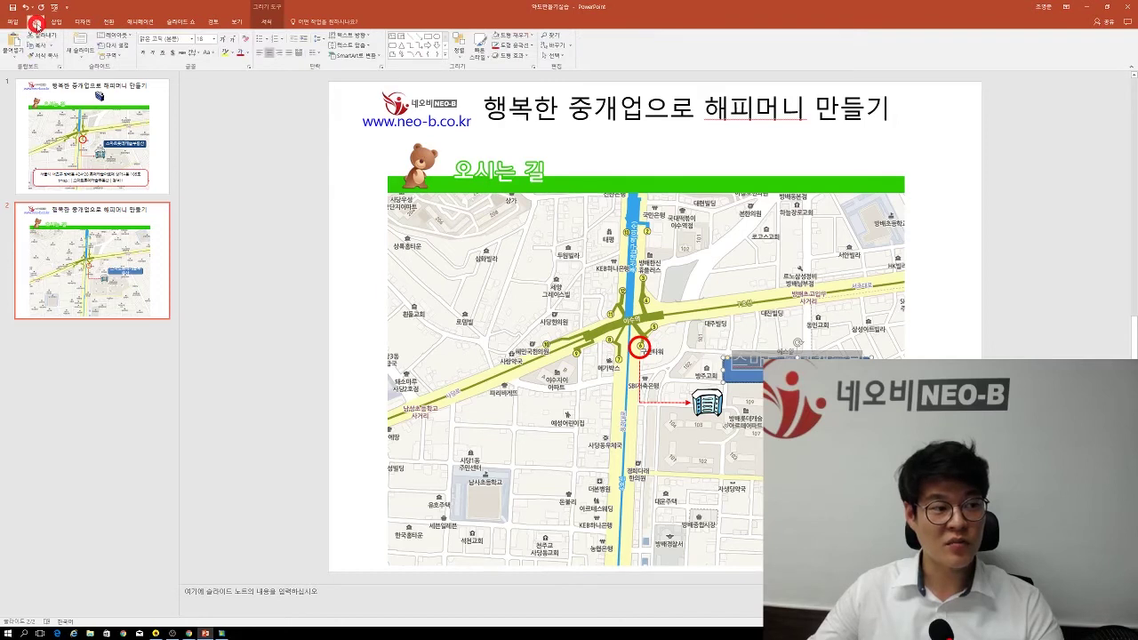
click(193, 42)
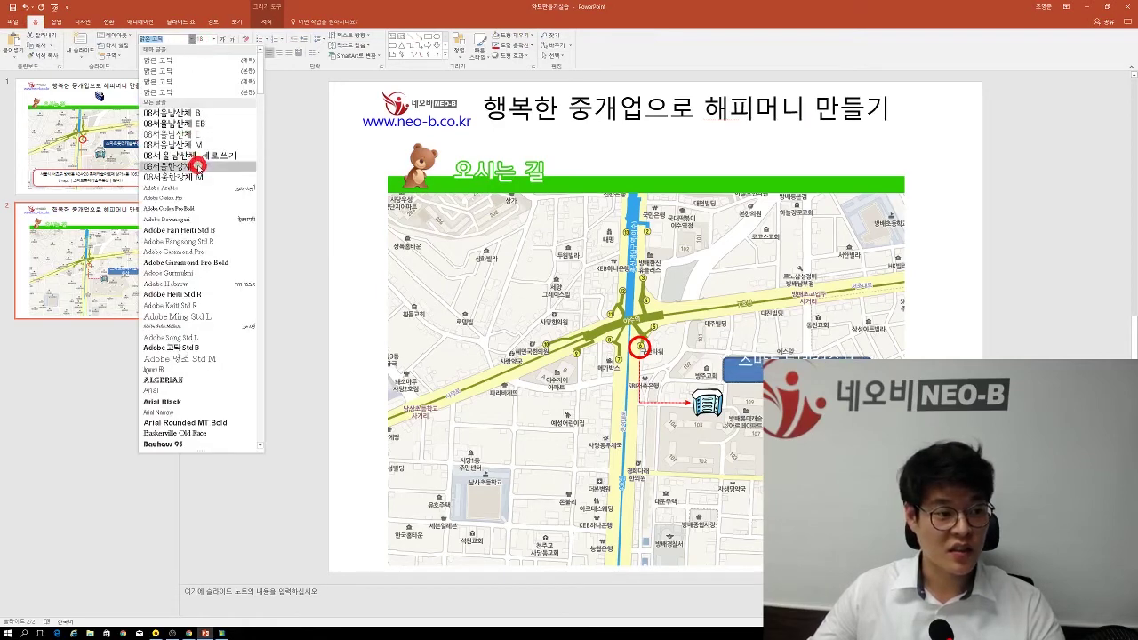
scroll(200, 161, down, 5)
drag(256, 111, 234, 464)
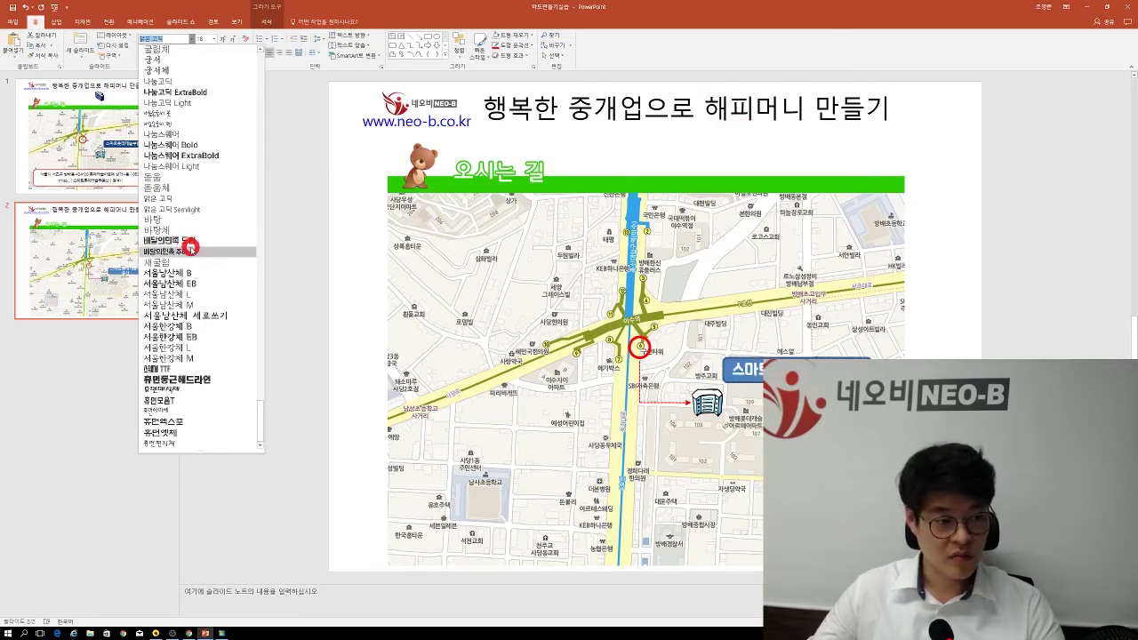
click(190, 251)
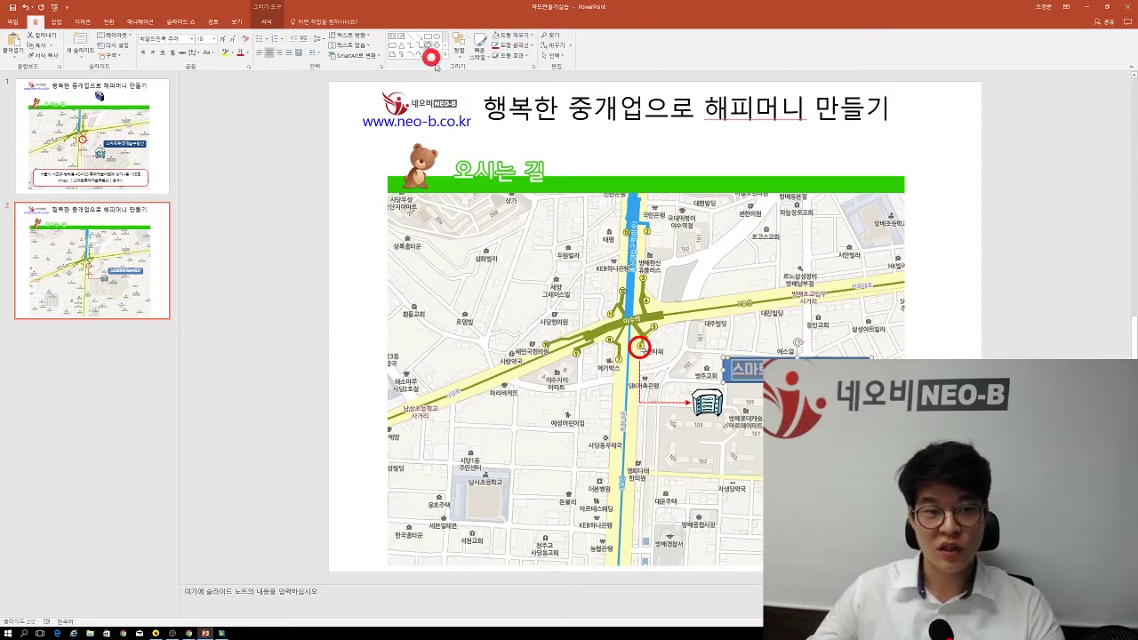
Fill the office name label with the dark blue theme colour and remove its outline.
click(526, 37)
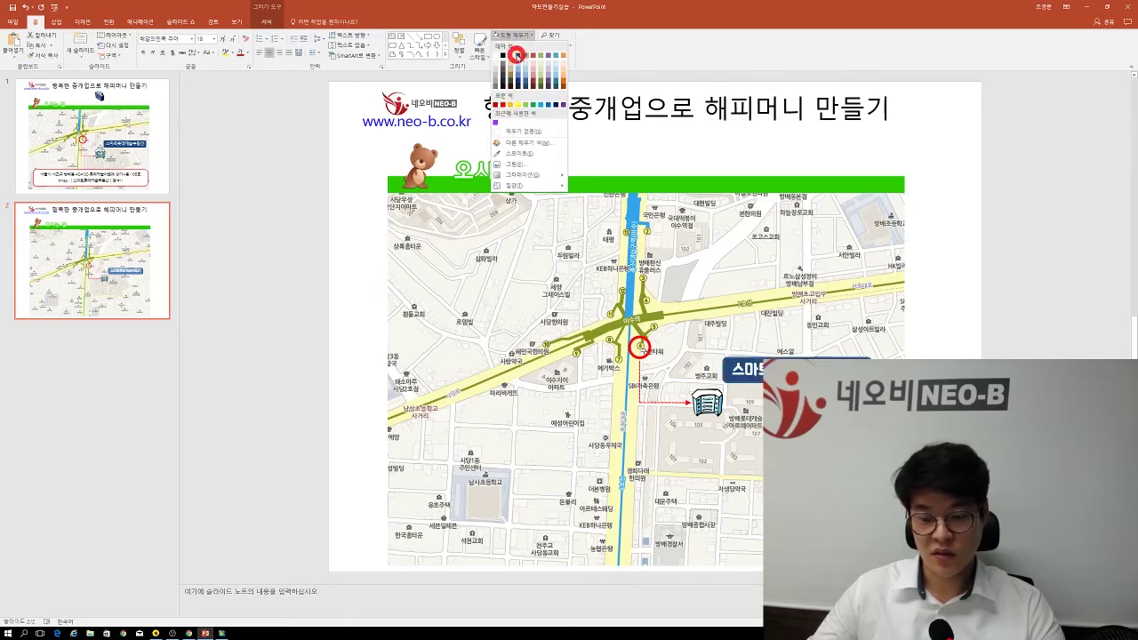
click(516, 56)
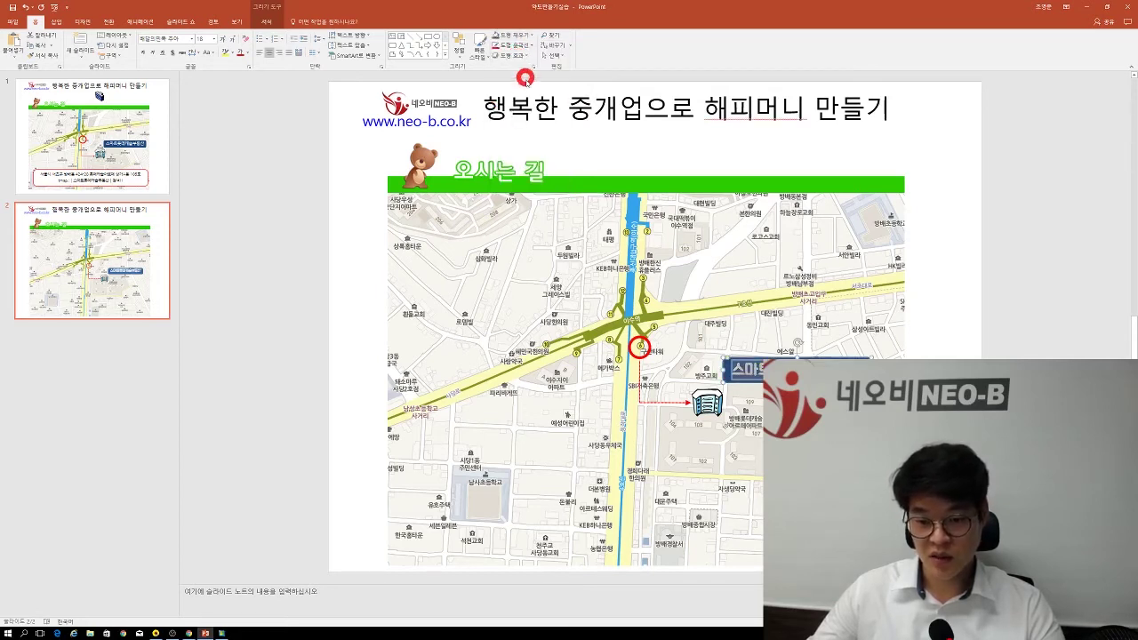
click(519, 45)
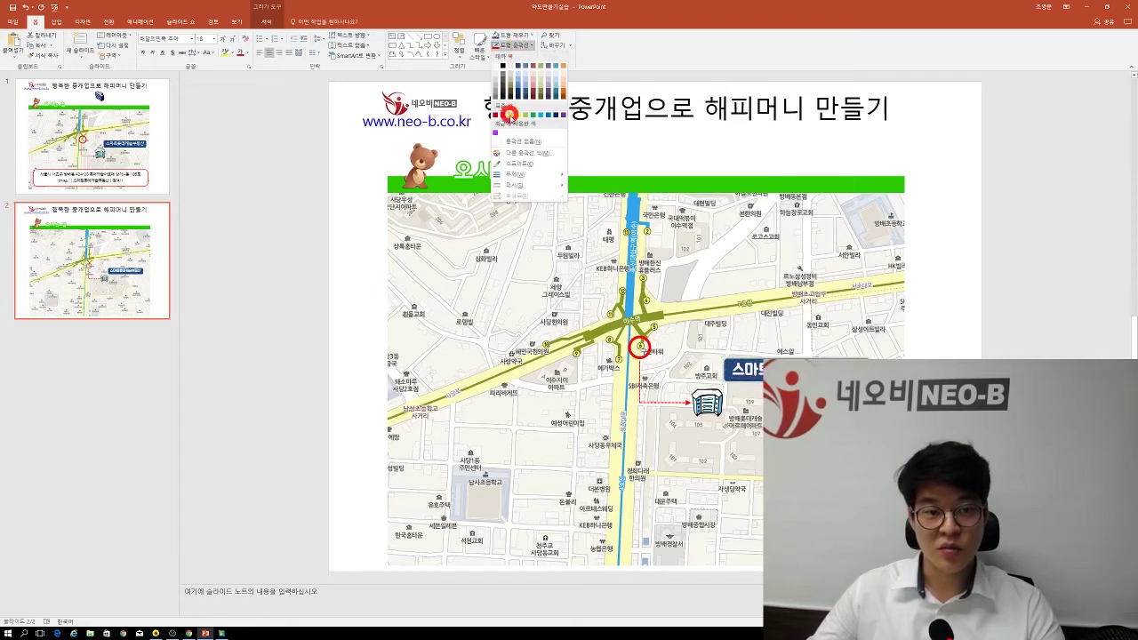
click(511, 140)
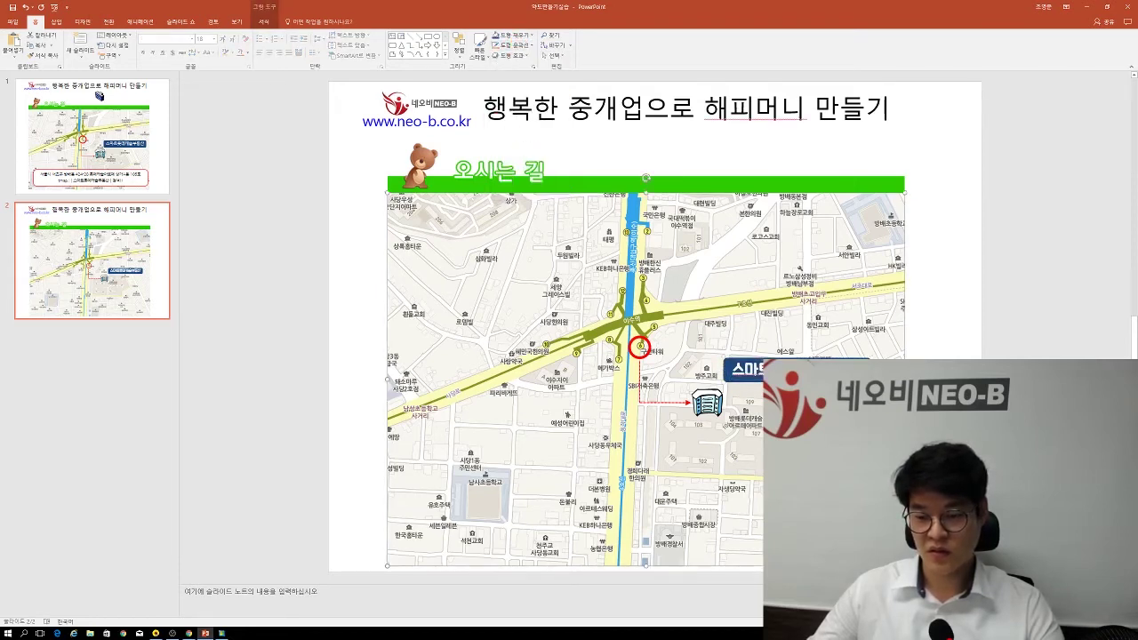
Change the office name label's font to 나눔고딕 ExtraBold and reduce the text size to 14.
click(797, 342)
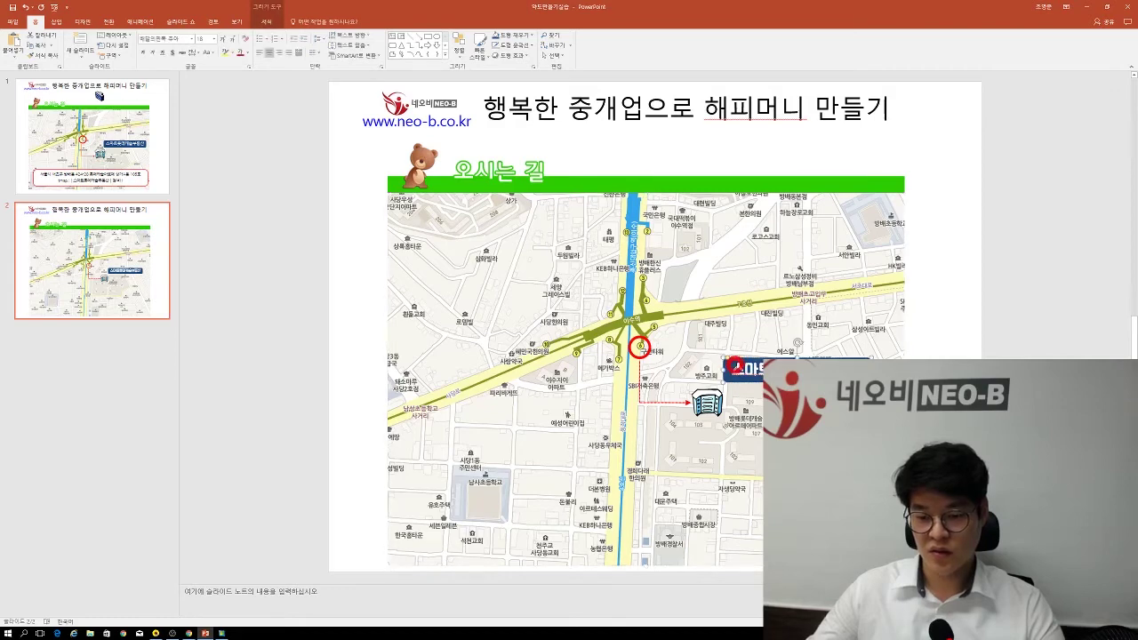
click(190, 41)
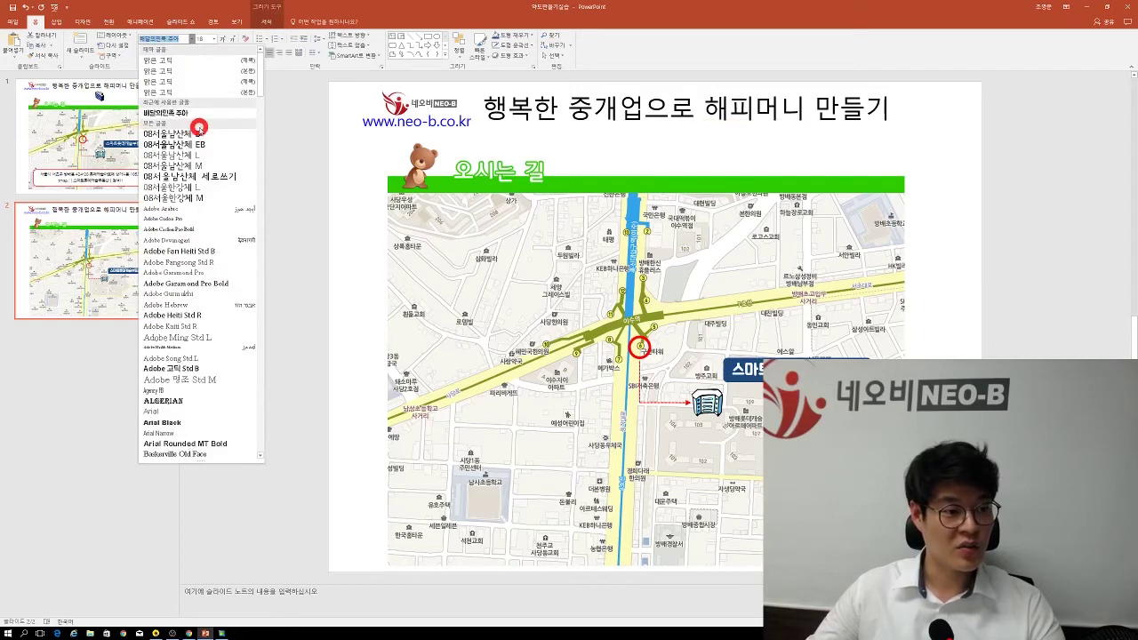
drag(254, 94, 232, 409)
scroll(232, 409, down, 7)
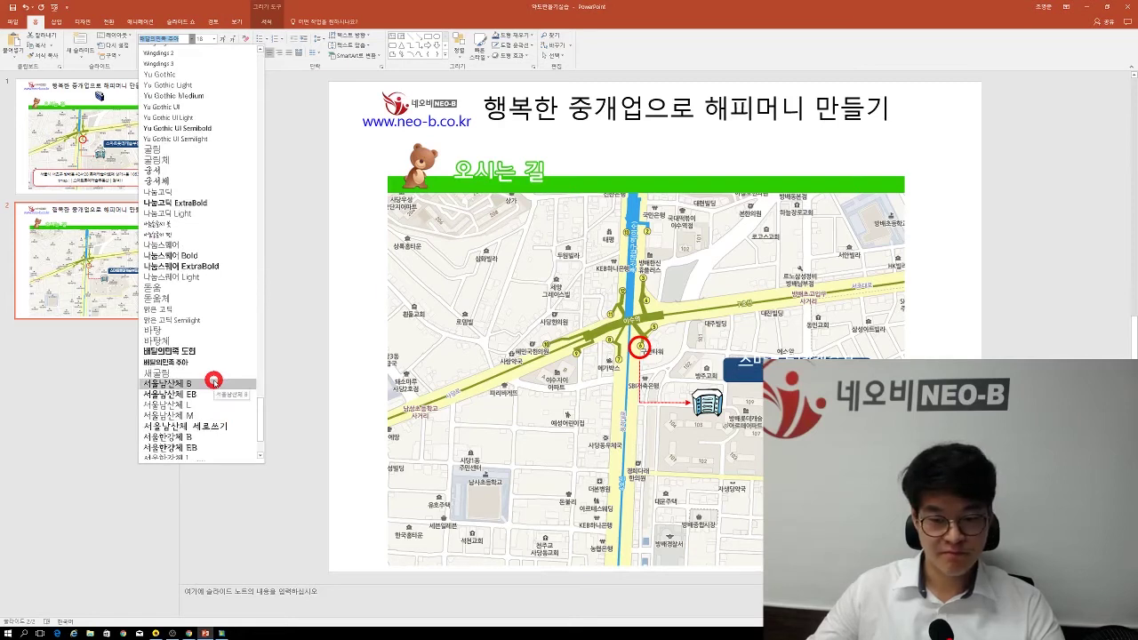
click(205, 202)
click(228, 38)
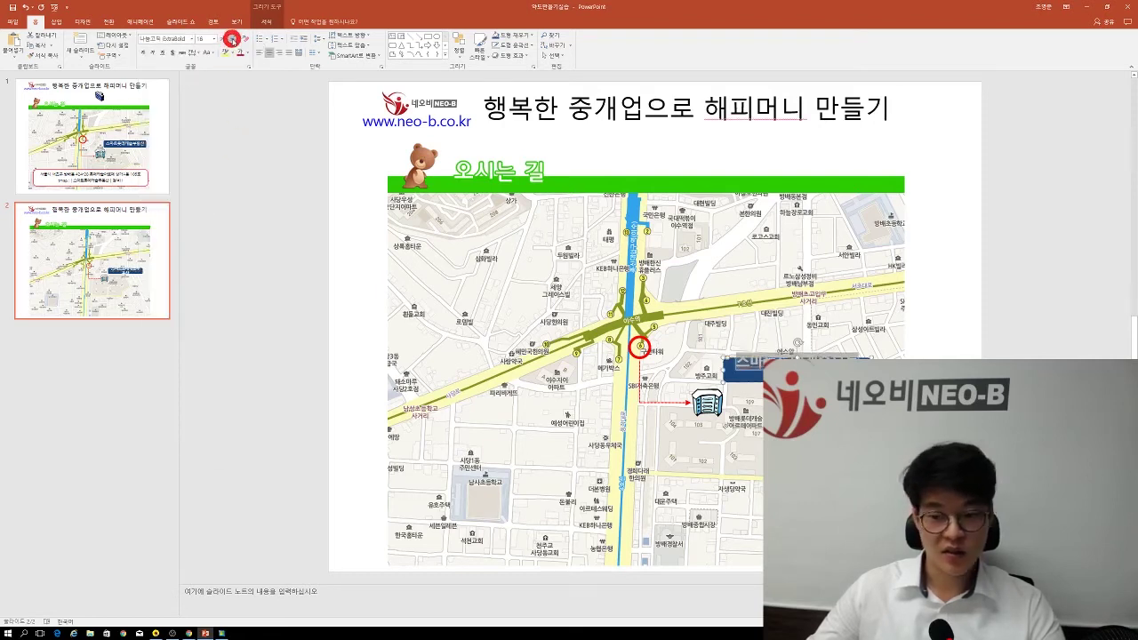
click(230, 39)
click(800, 462)
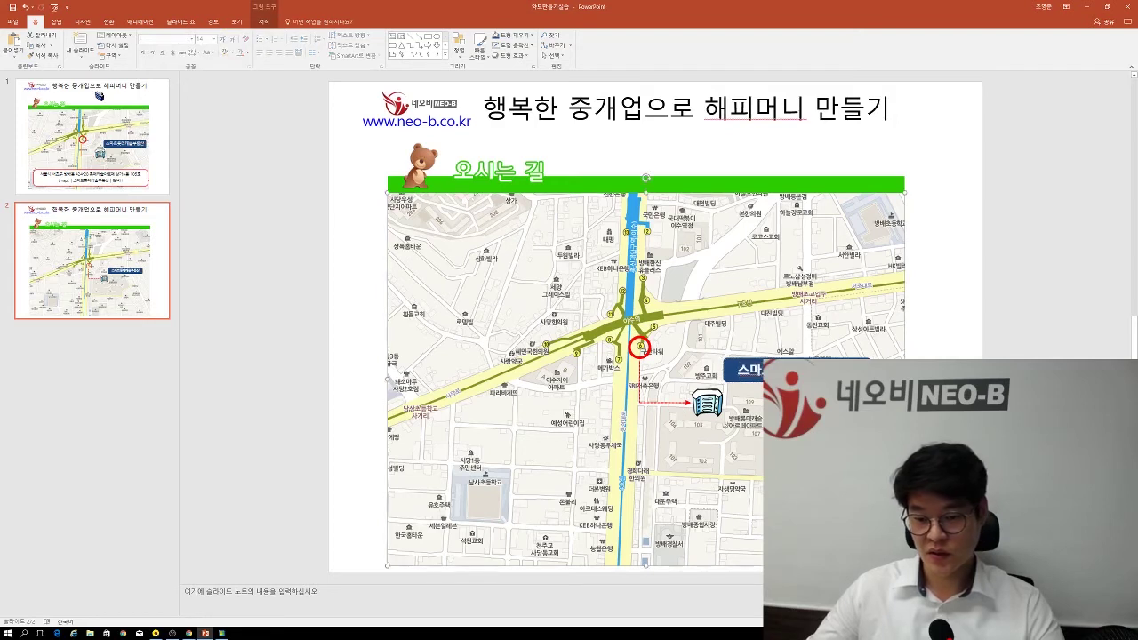
Move the office name label down so it sits right beside the building icon.
drag(797, 371, 812, 395)
click(811, 436)
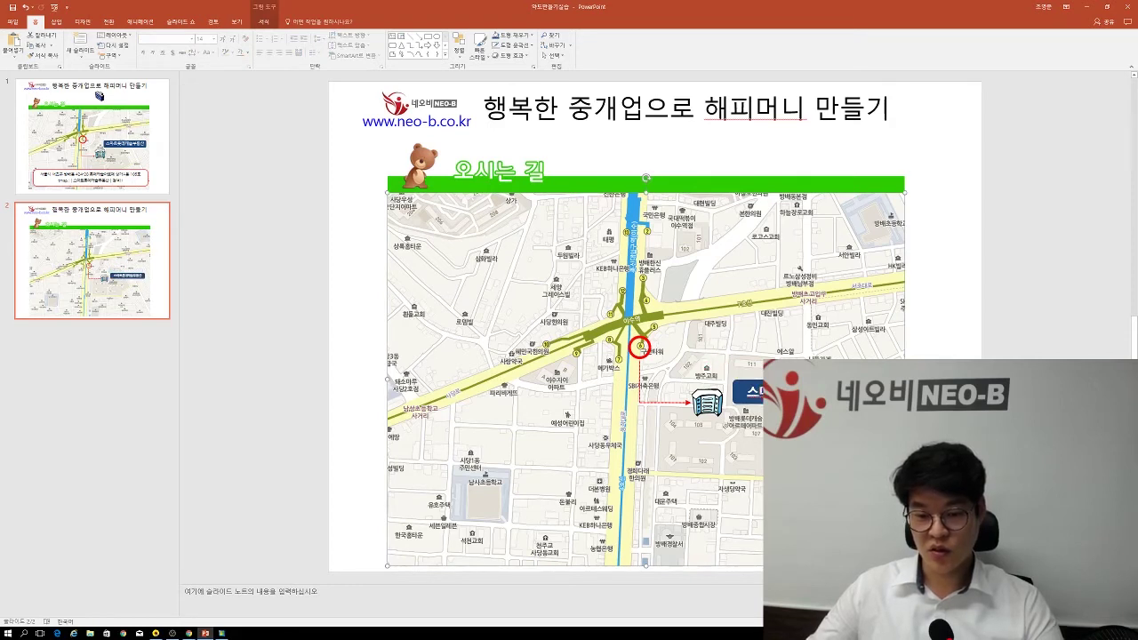
mouse_move(803, 392)
mouse_down()
mouse_move(825, 359)
mouse_move(807, 388)
mouse_up()
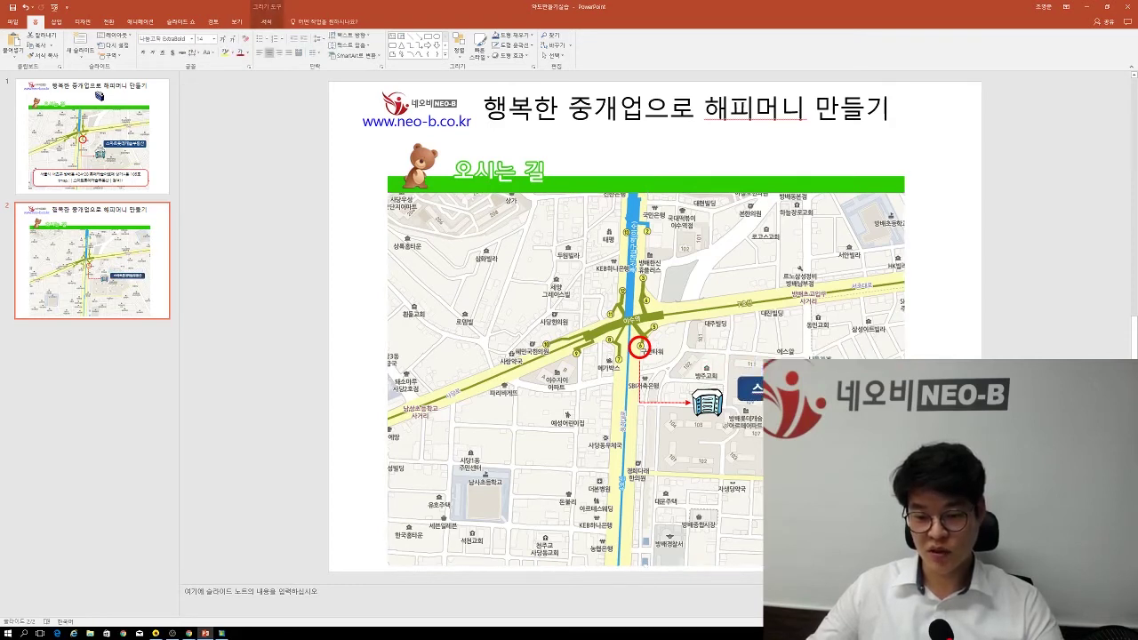
click(609, 311)
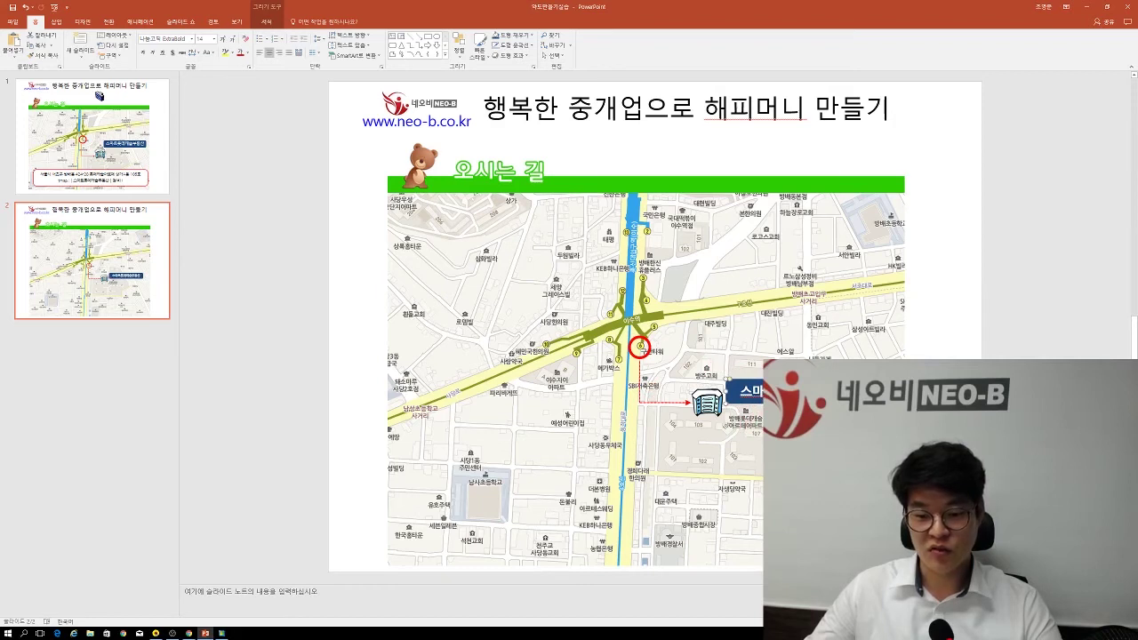
drag(800, 392, 823, 373)
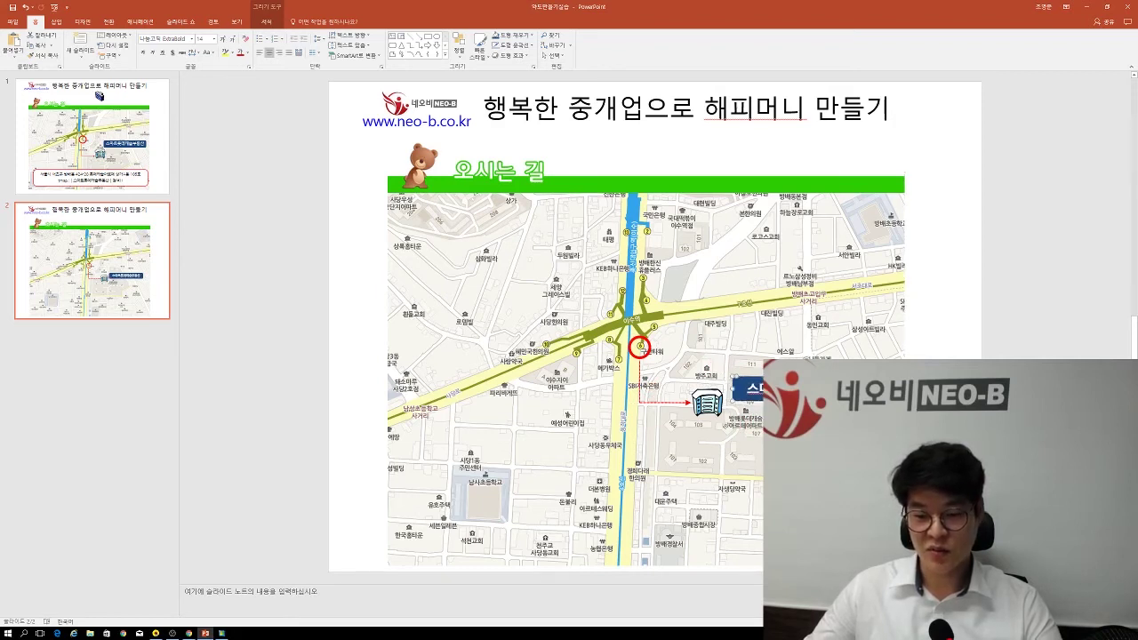
click(819, 440)
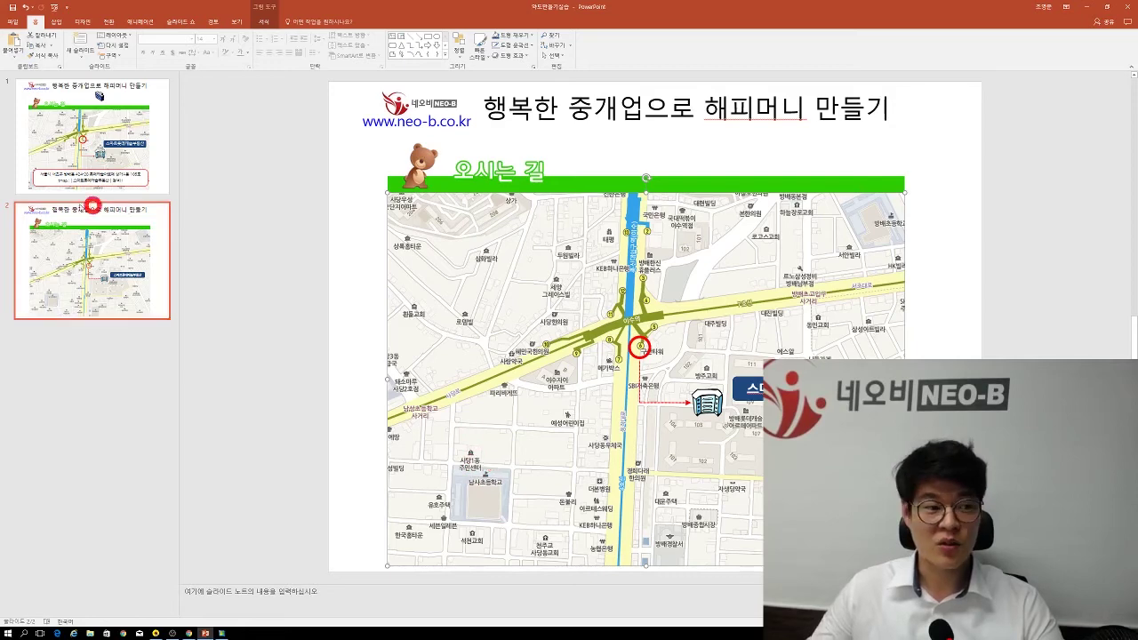
Following the sample slide, draw a rounded rectangle about 18 cm wide and 3 cm high across the lower part of the map.
click(80, 160)
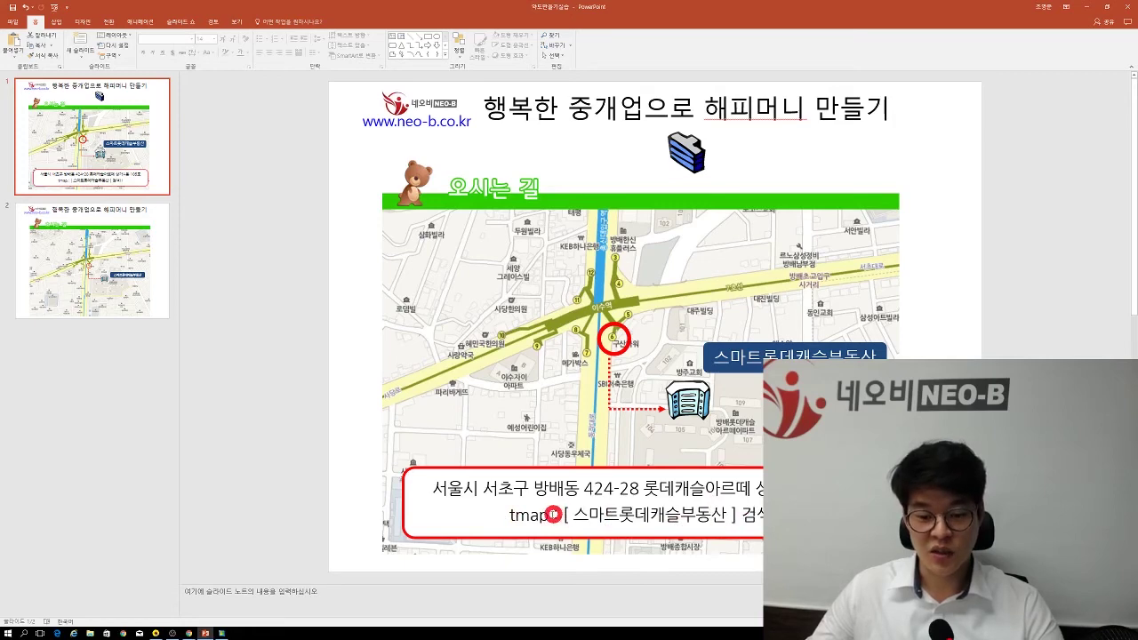
click(105, 217)
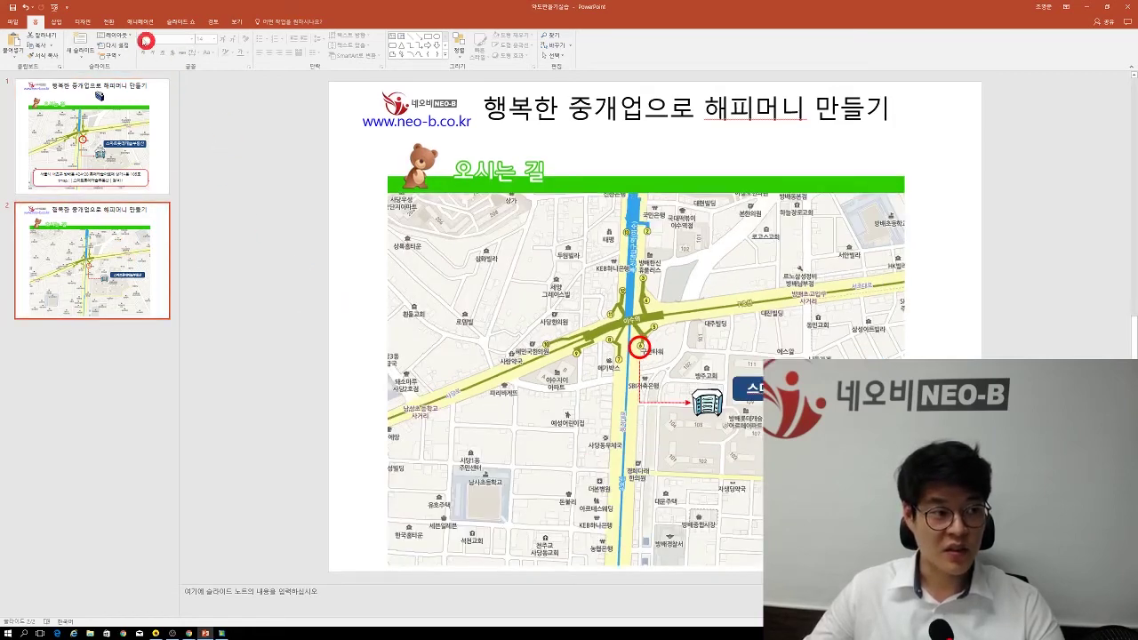
click(52, 24)
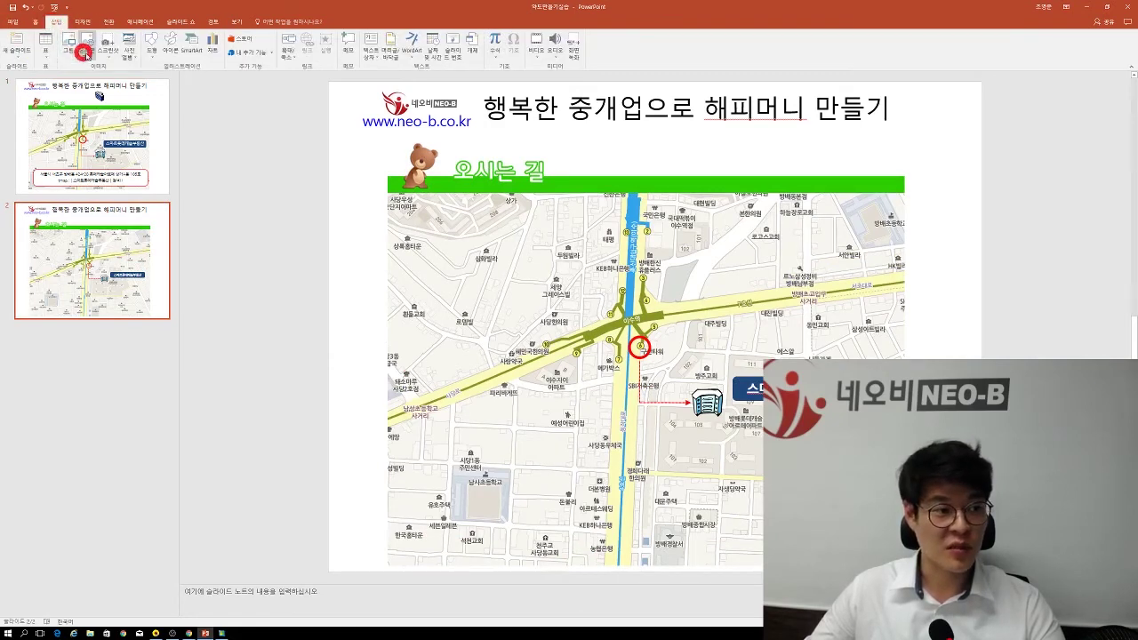
click(152, 52)
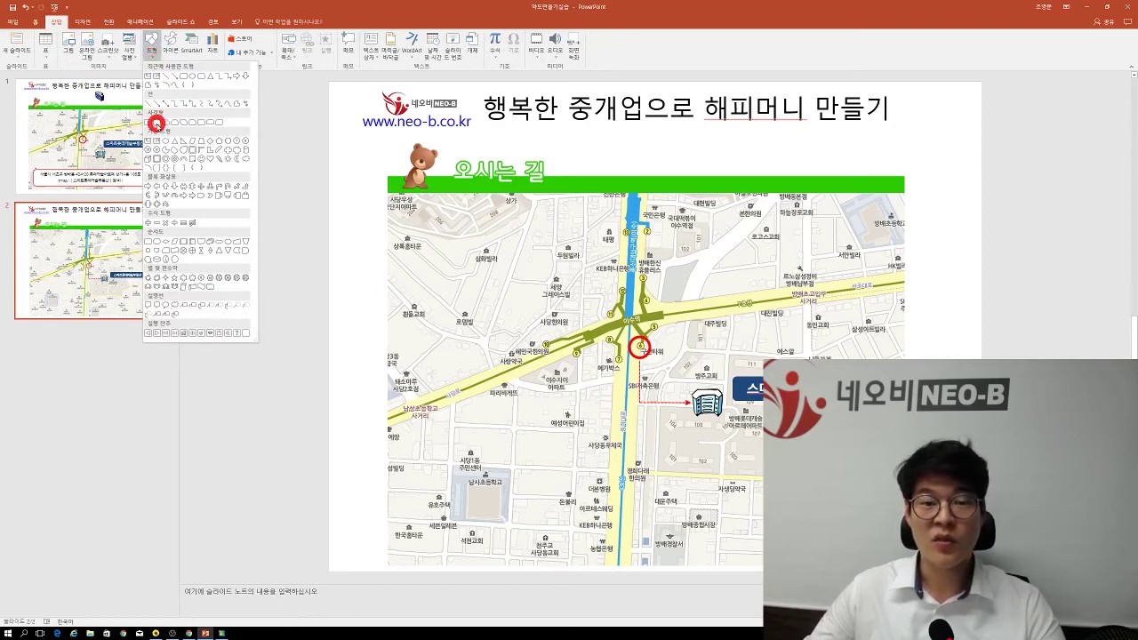
click(155, 123)
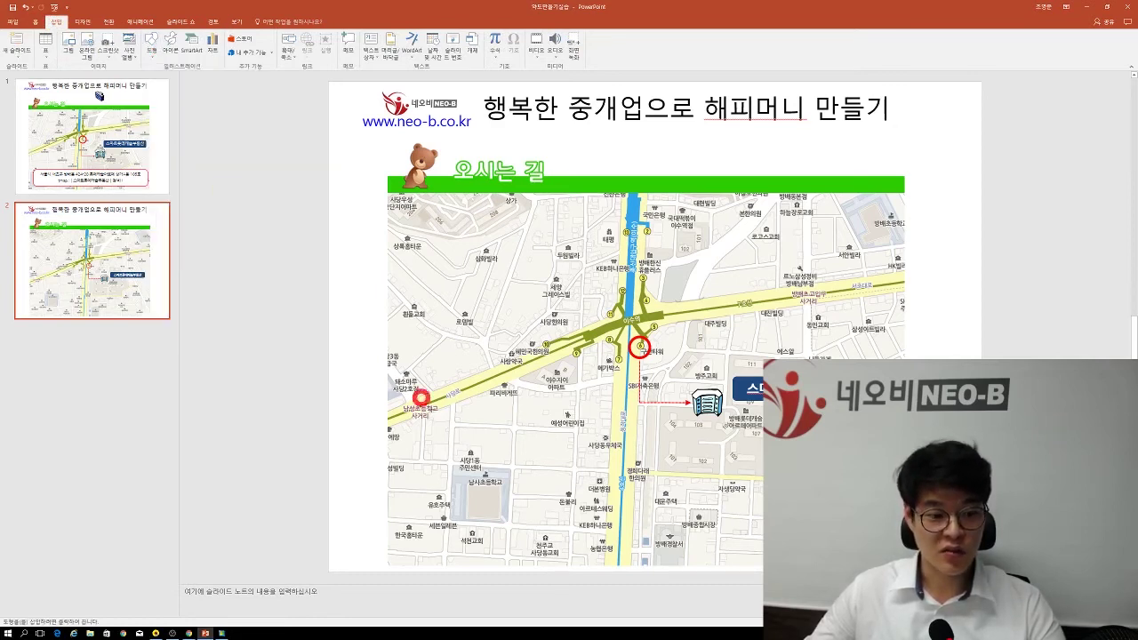
drag(411, 484, 787, 560)
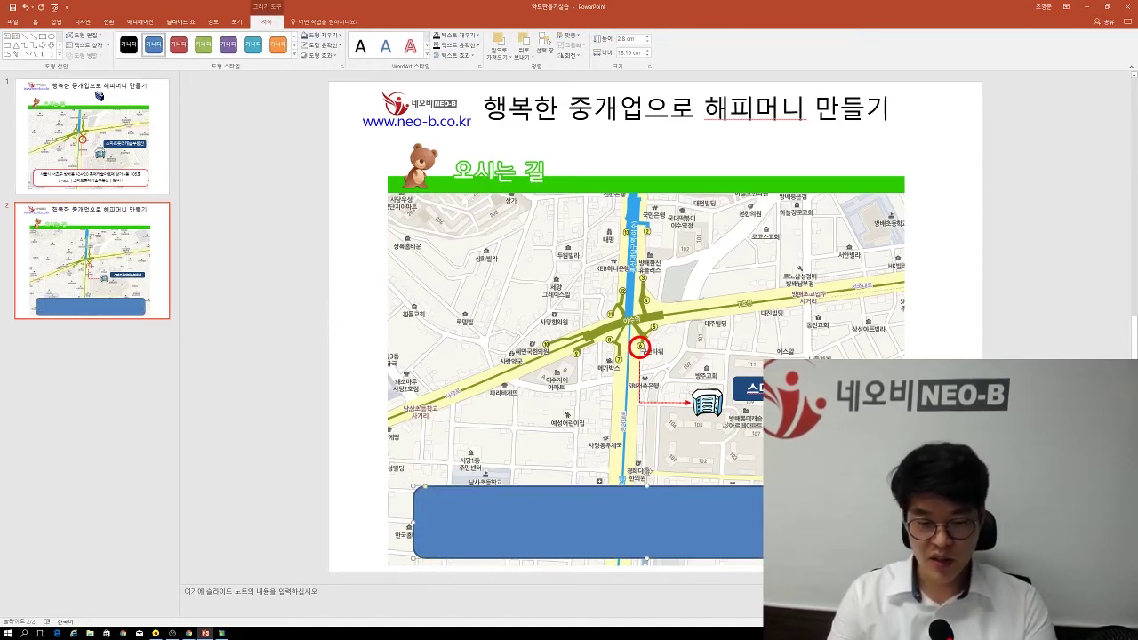
Enter the office's full street address, including building and unit, in the rounded rectangle.
text(서울시)
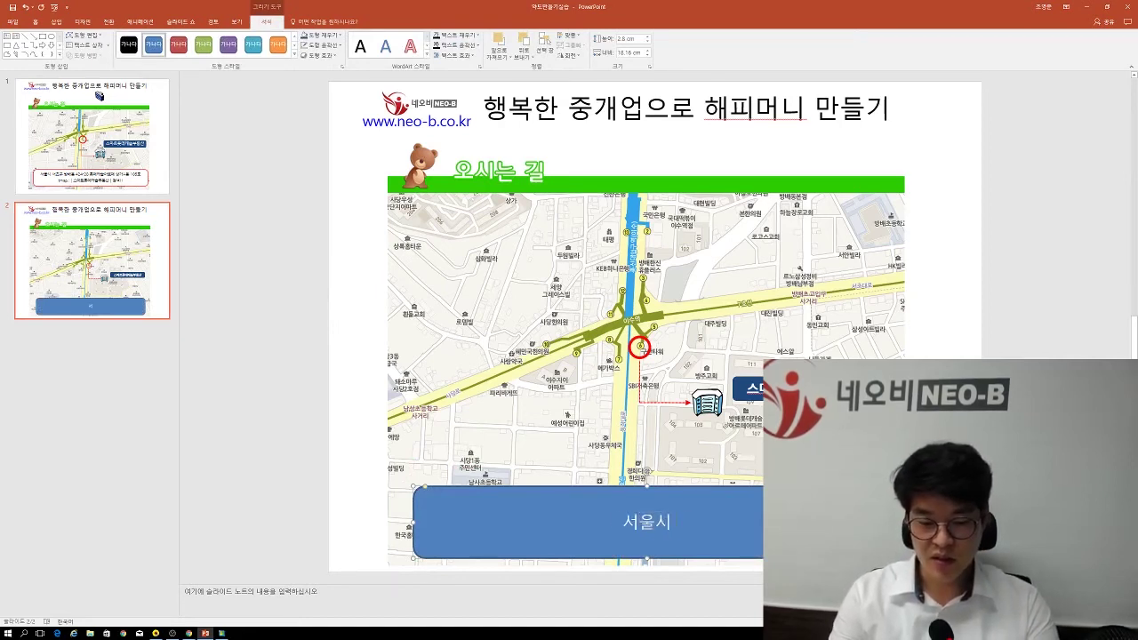
text( 서초구 빙배동)
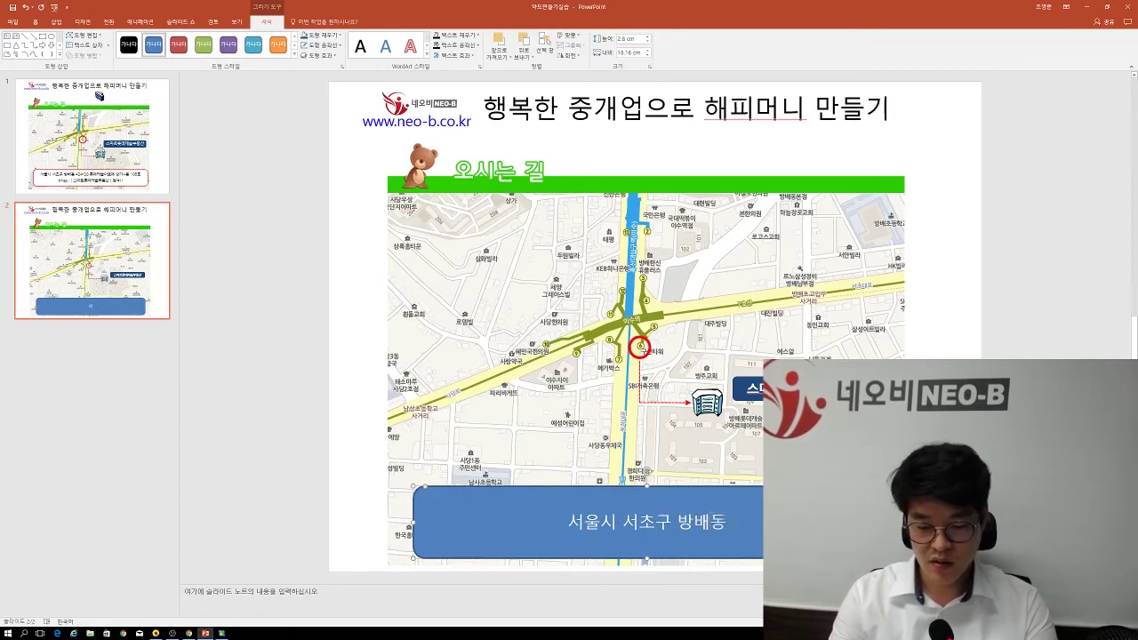
text( 424-28)
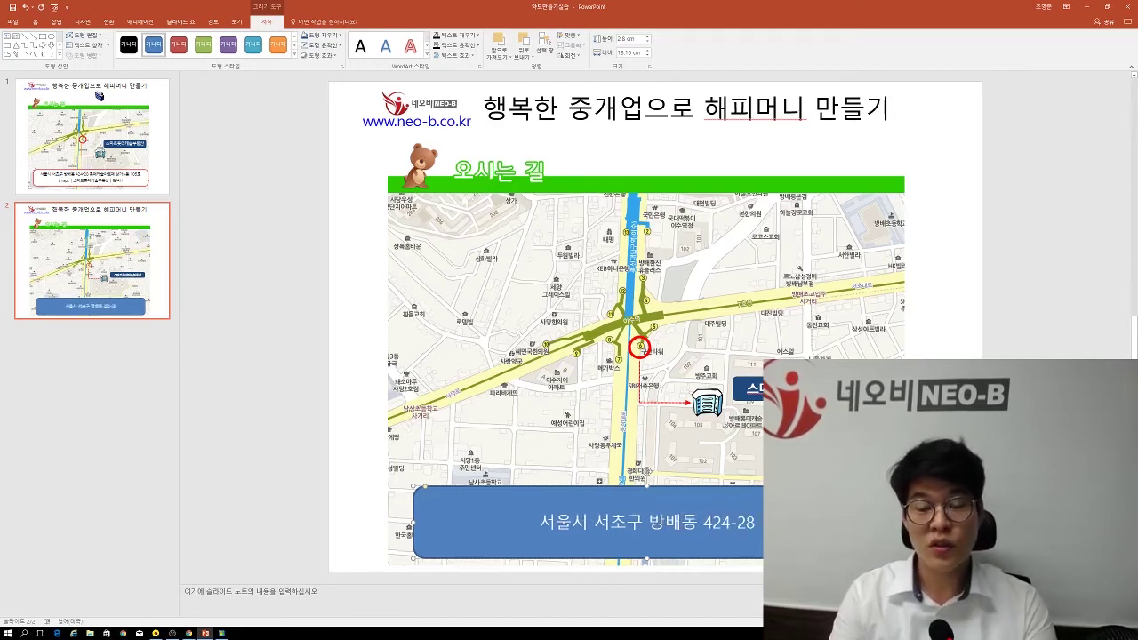
text( 롯)
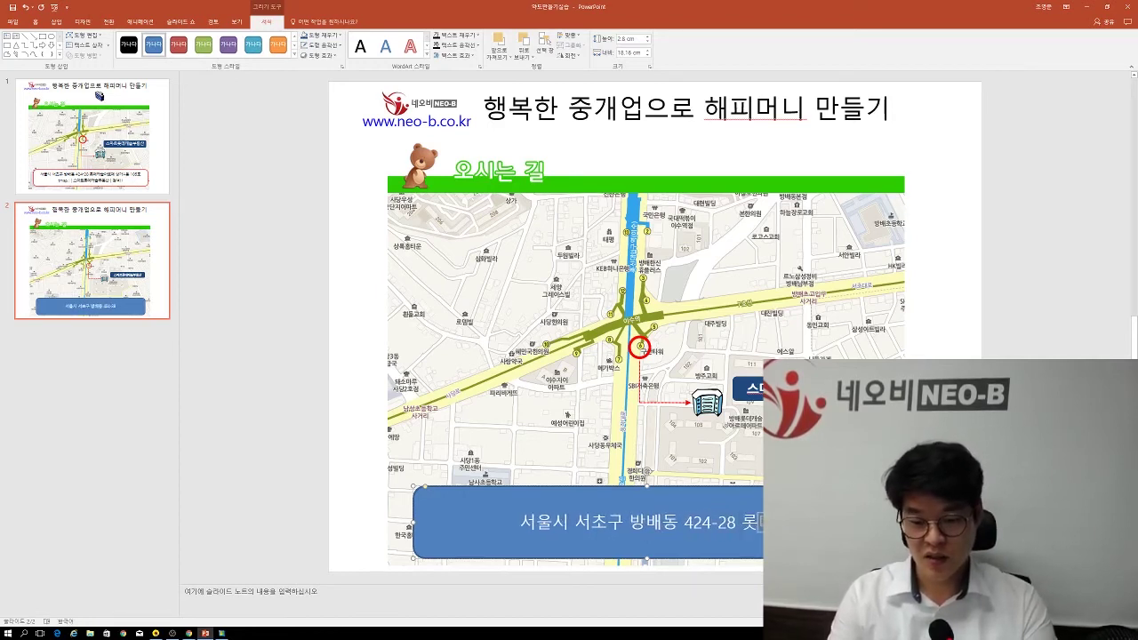
text(데캐슬아)
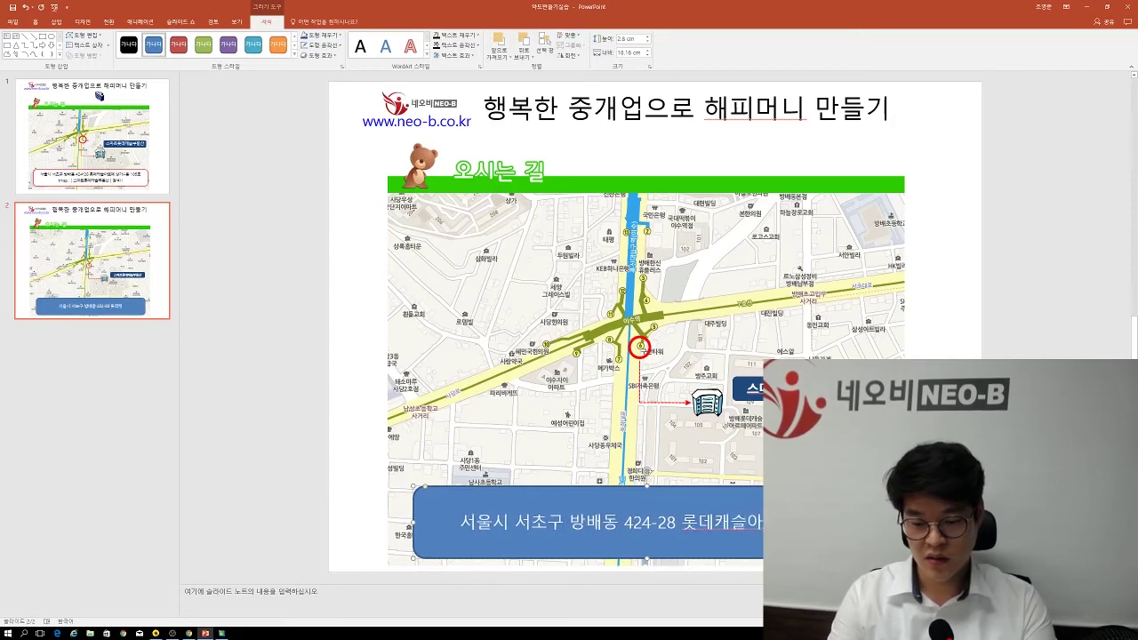
text(르떼 상가1층 105호)
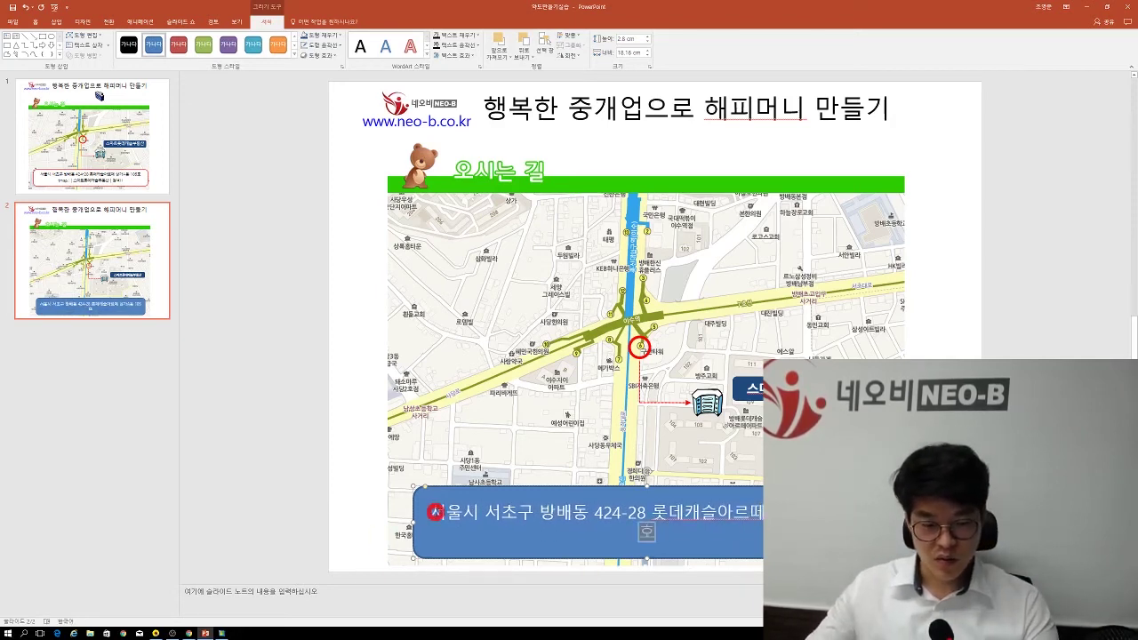
Delete the apartment complex name from the address text.
drag(438, 510, 687, 528)
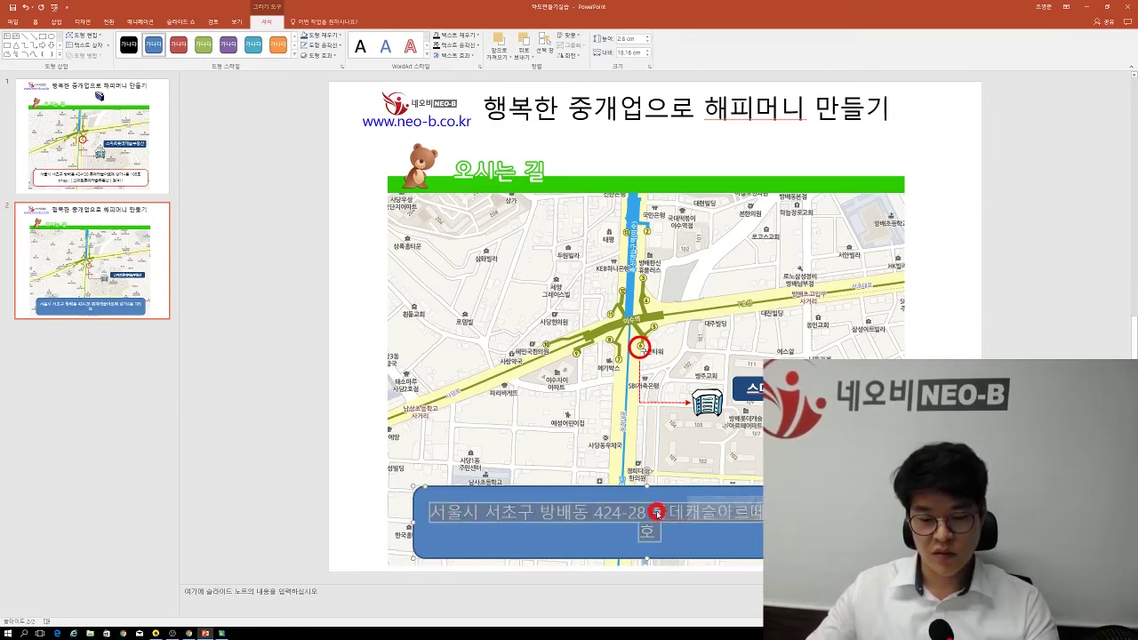
click(656, 512)
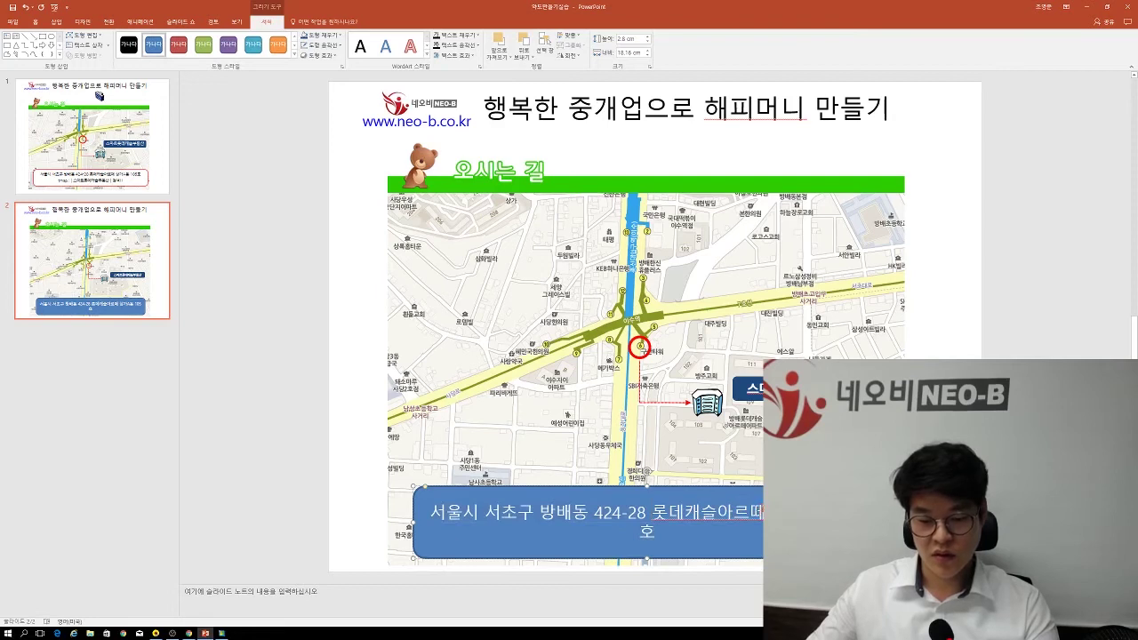
drag(770, 511, 660, 511)
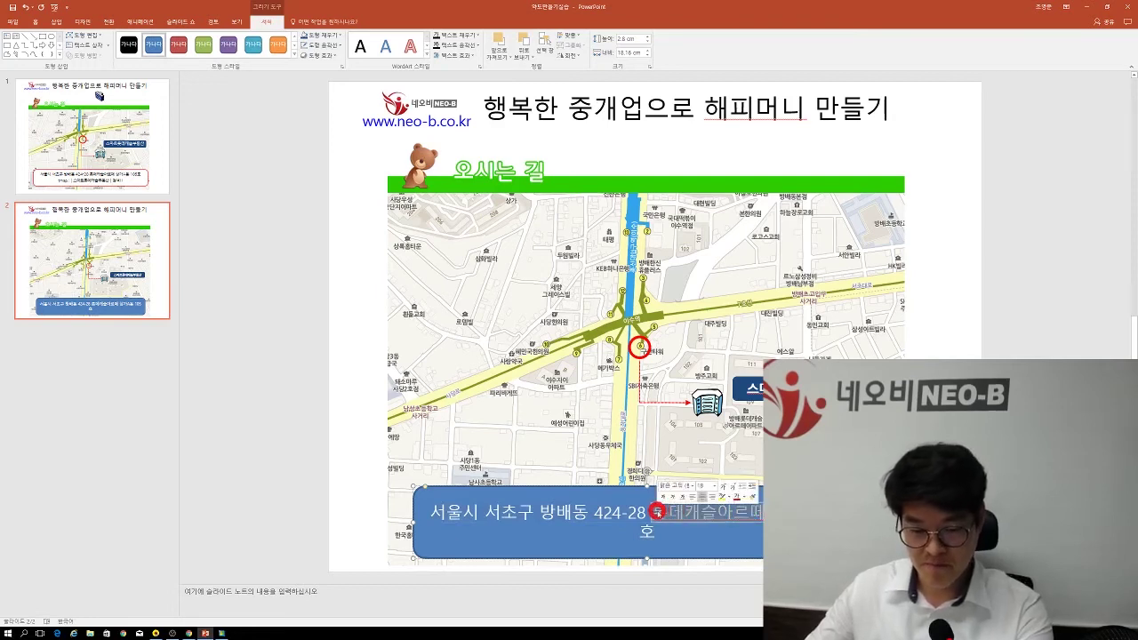
key(BackSpace)
Add a second line below the address reading "T map : [ 스마트롯데캐슬부동산 ] 검색".
drag(485, 525, 536, 523)
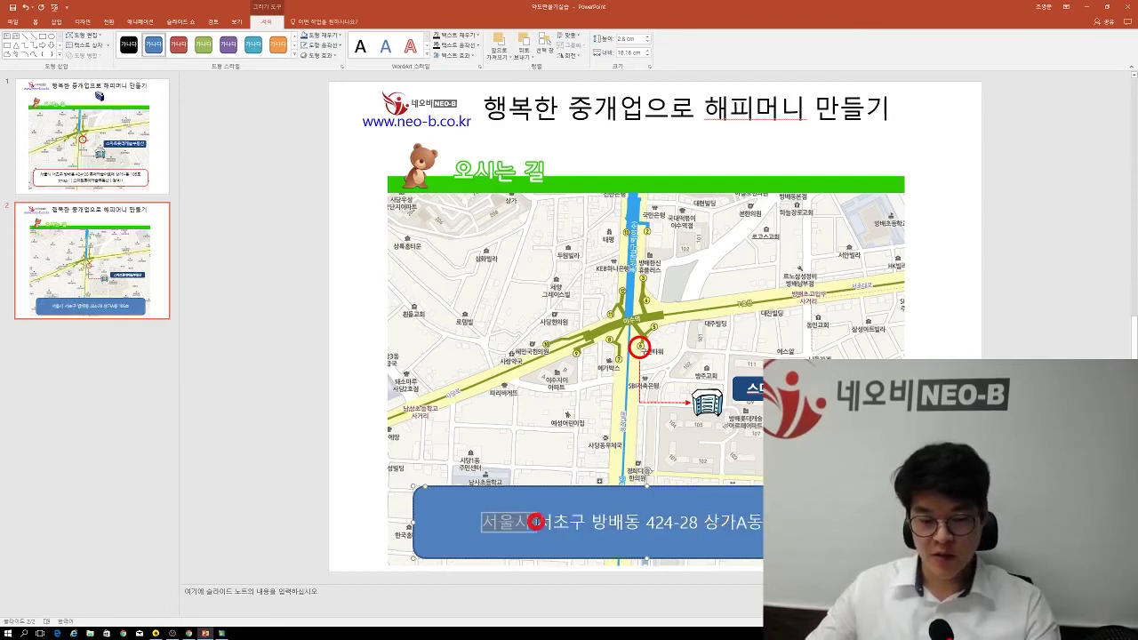
click(814, 522)
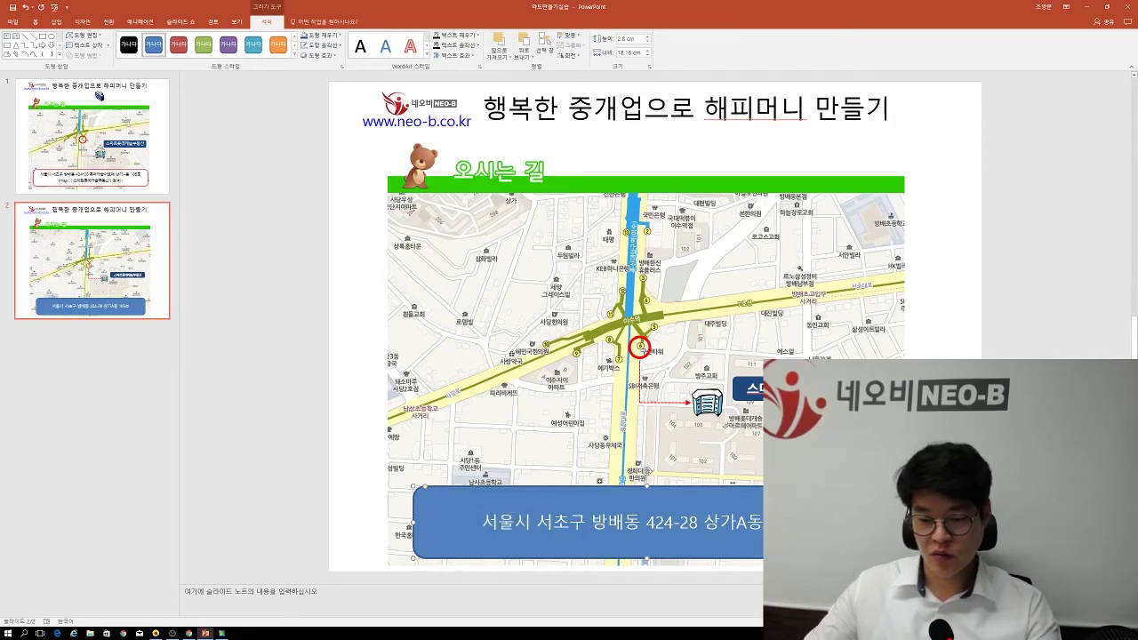
key(Return)
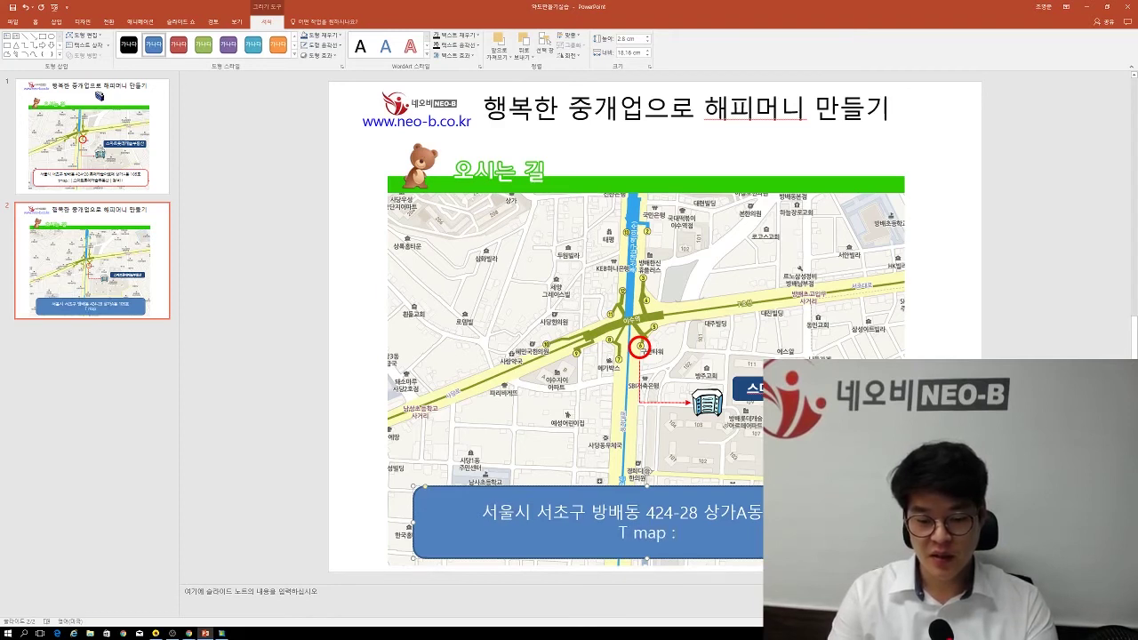
text(T map : [)
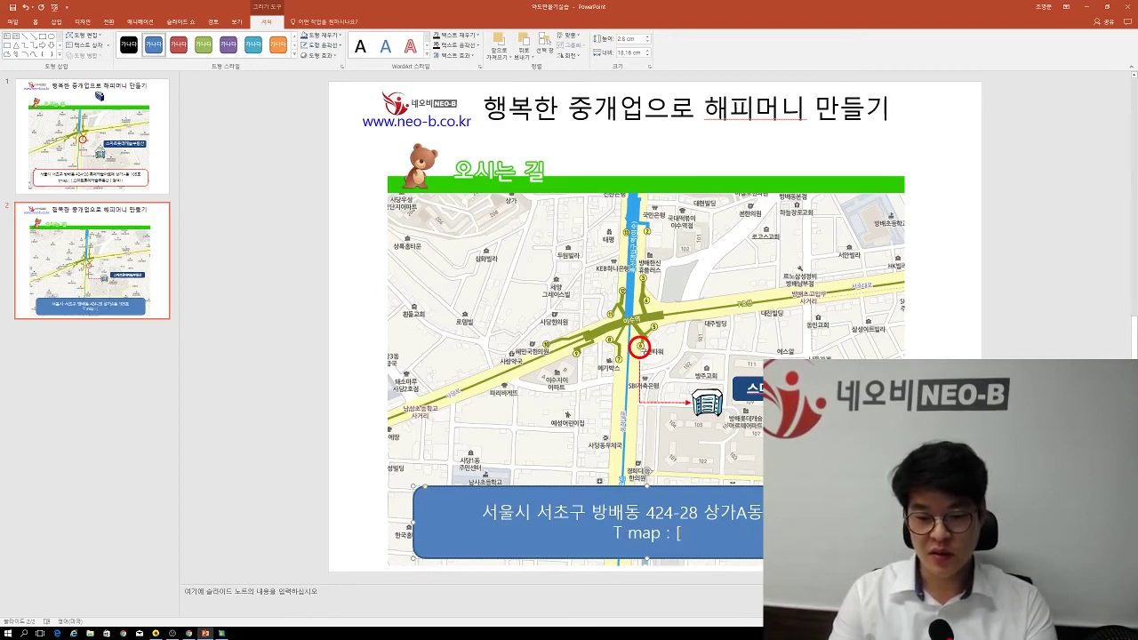
text( 스마)
text(트롯데캐슬부)
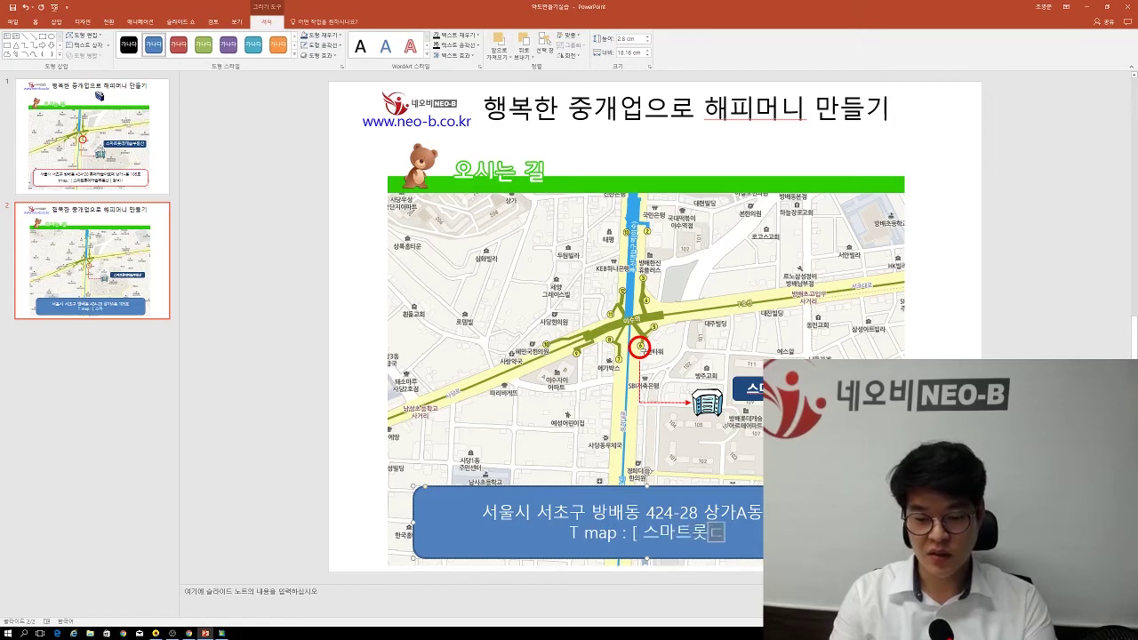
text(동시)
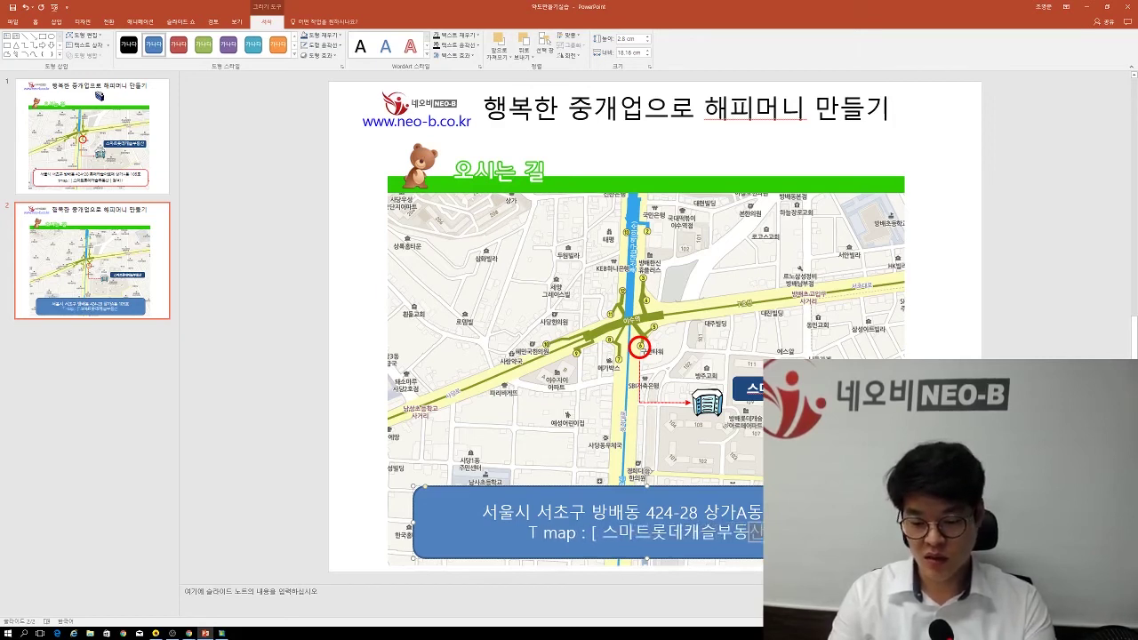
text( ] 검)
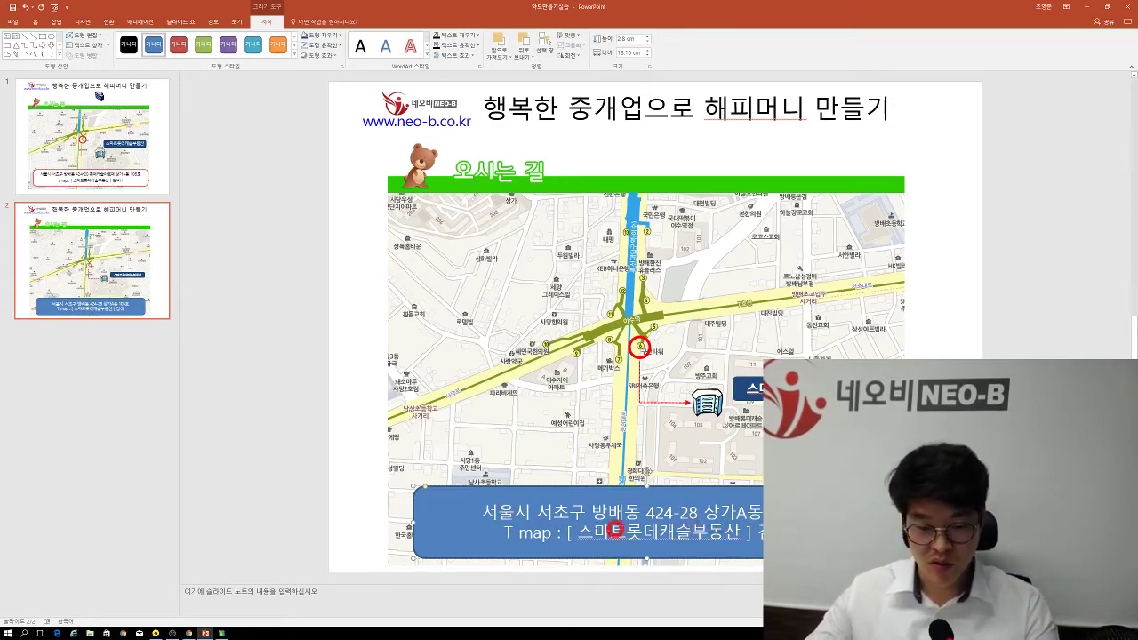
Set the line spacing of both text lines in the address box to 1.5.
drag(489, 513, 782, 534)
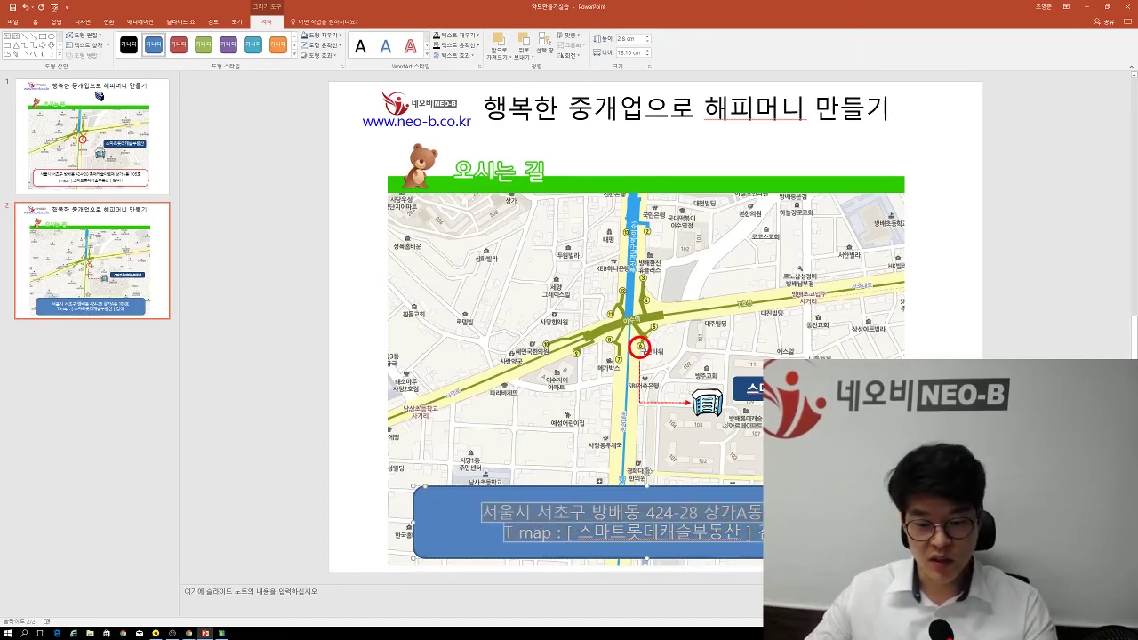
click(36, 21)
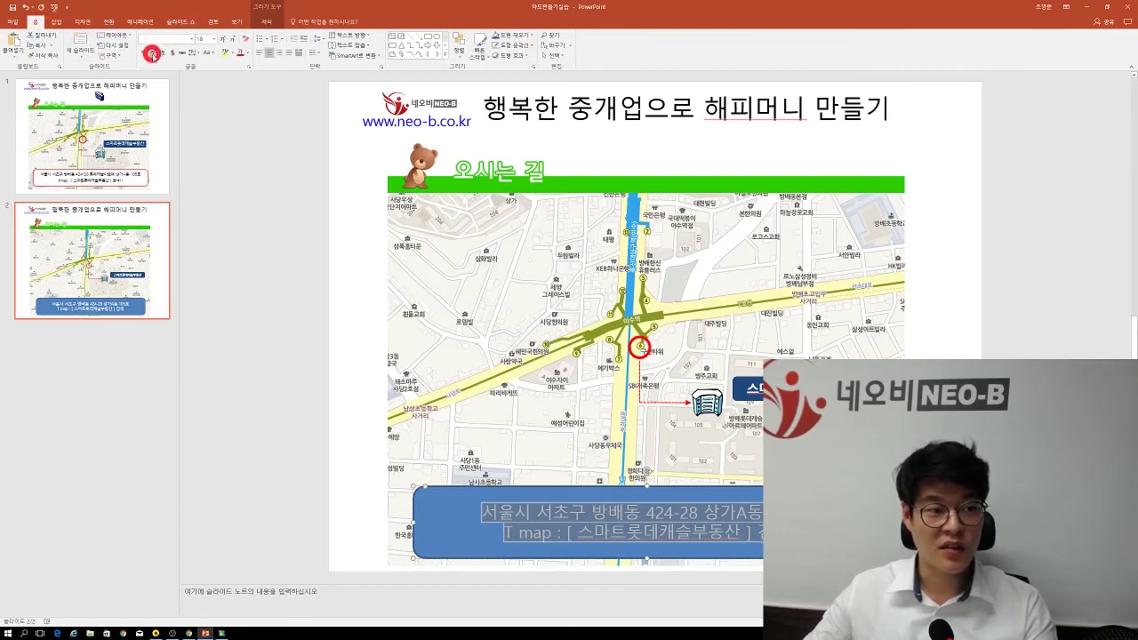
click(323, 41)
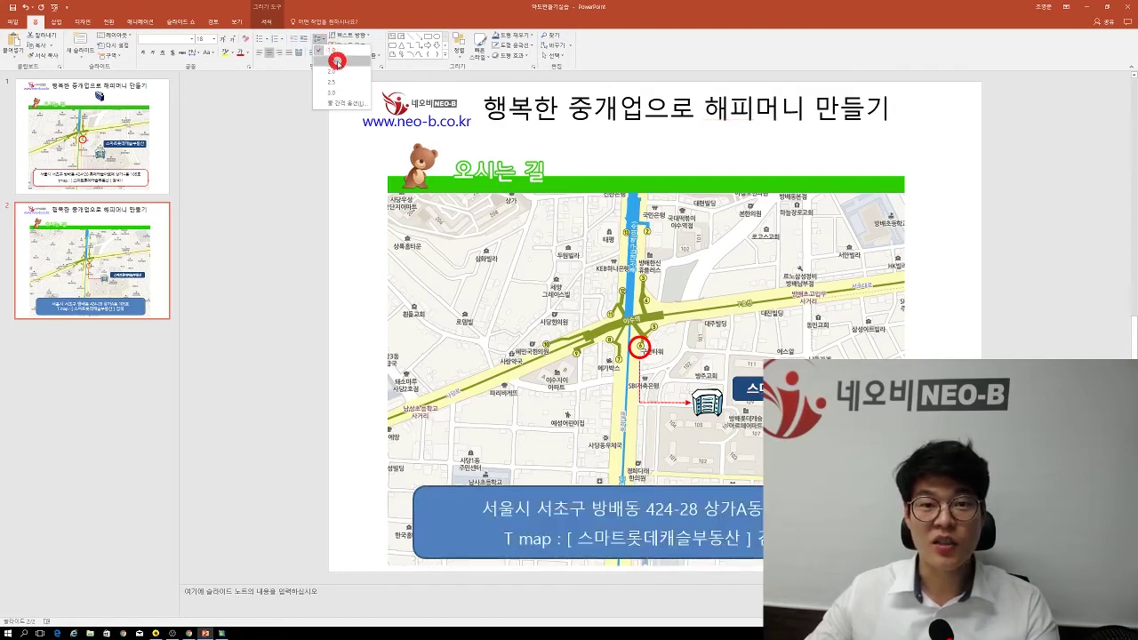
click(337, 61)
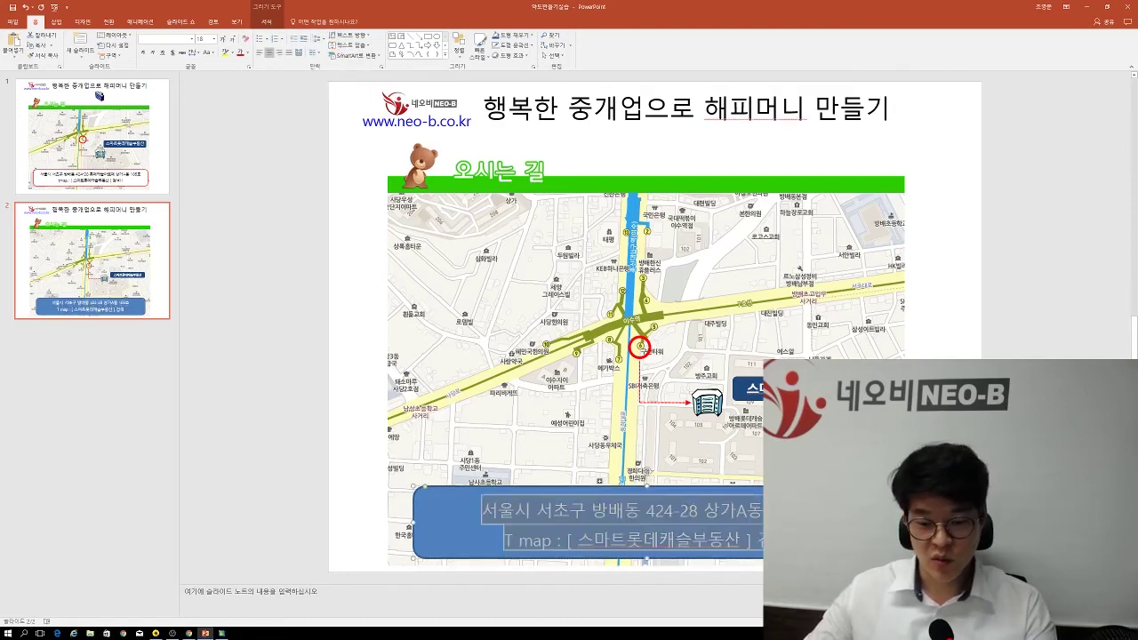
click(586, 534)
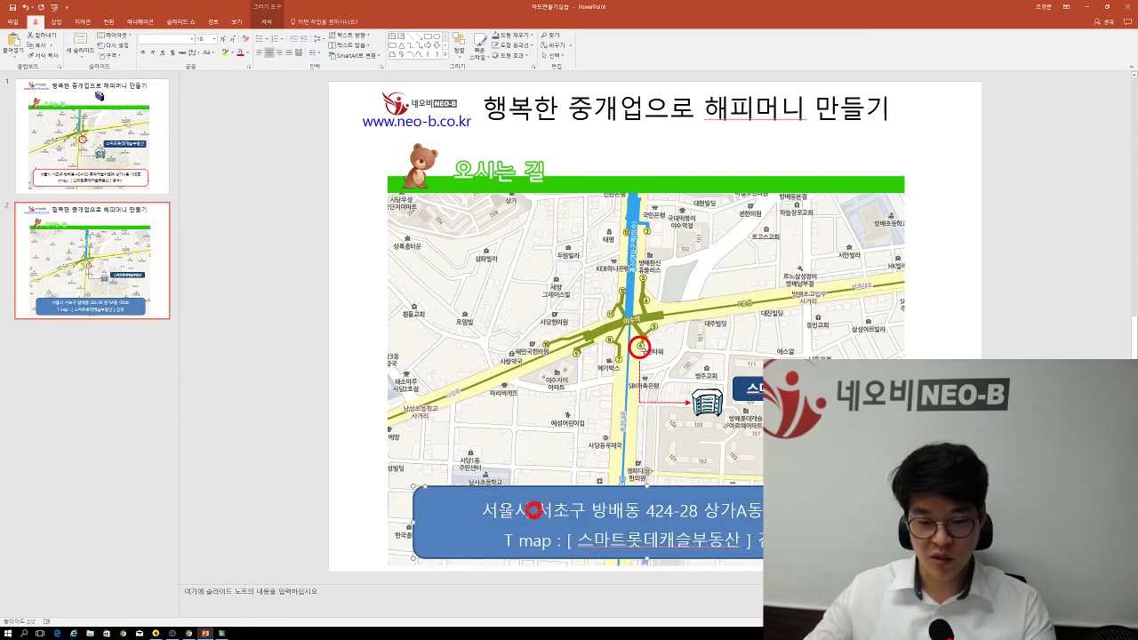
Format all the address box text in 나눔고딕 ExtraBold and colour it black.
drag(484, 512, 782, 544)
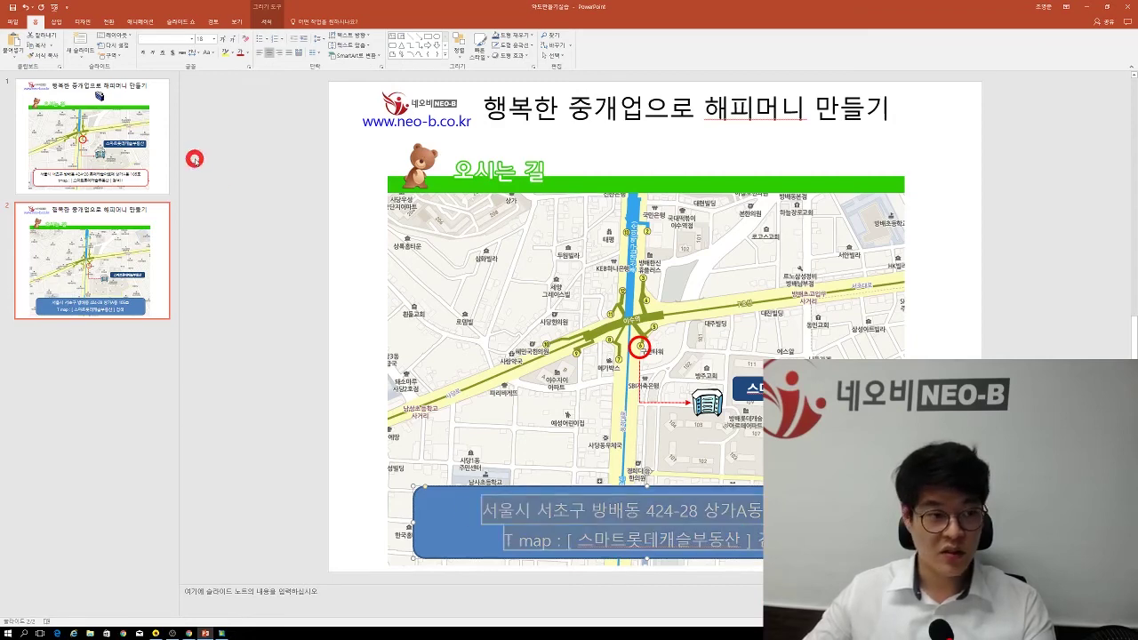
click(191, 40)
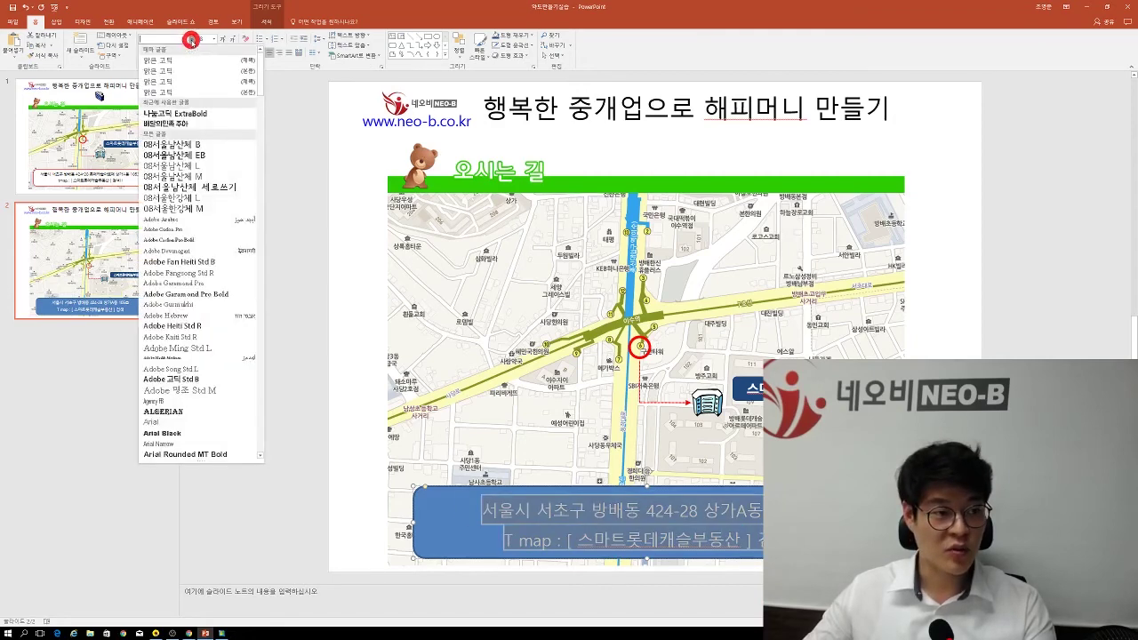
click(191, 115)
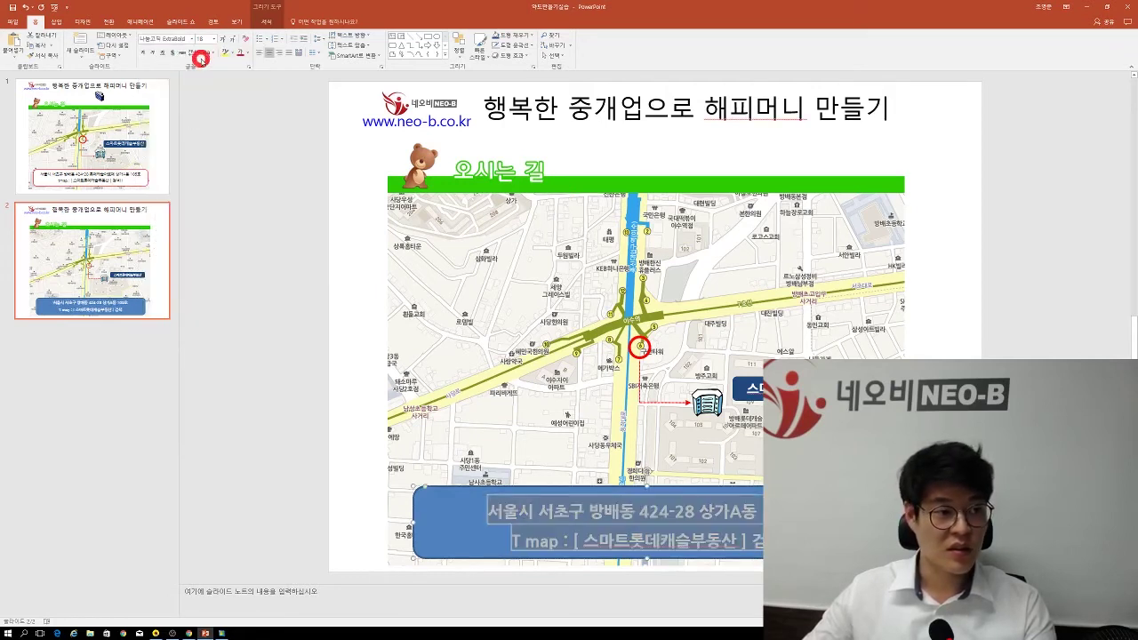
click(247, 54)
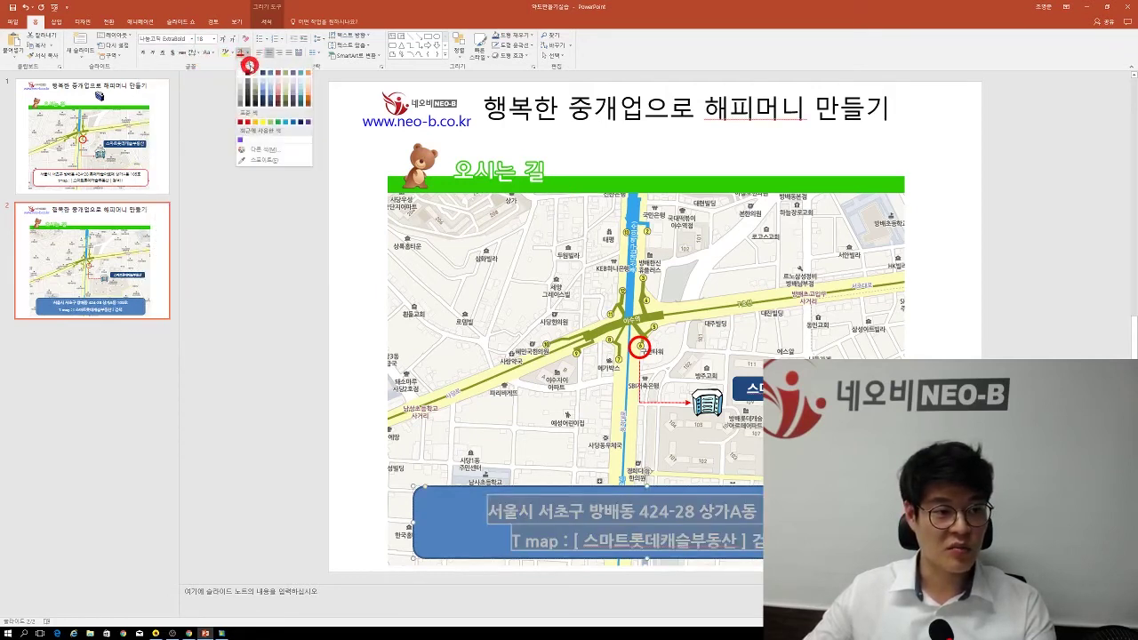
click(246, 74)
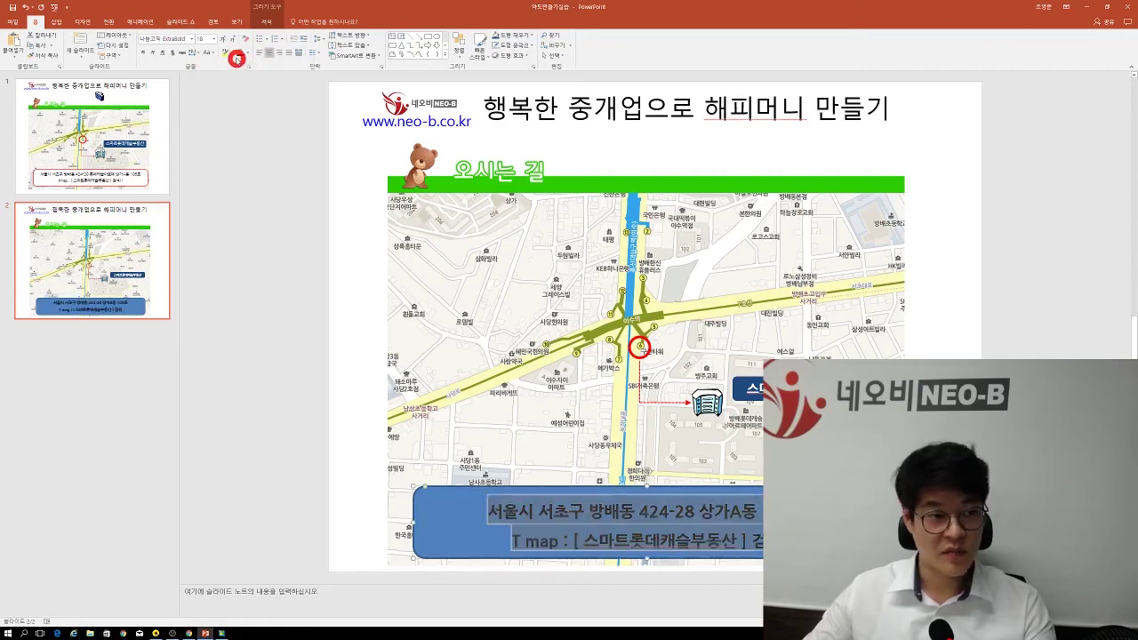
Change the address box text to the regular 나눔고딕 font and deselect the box.
click(214, 39)
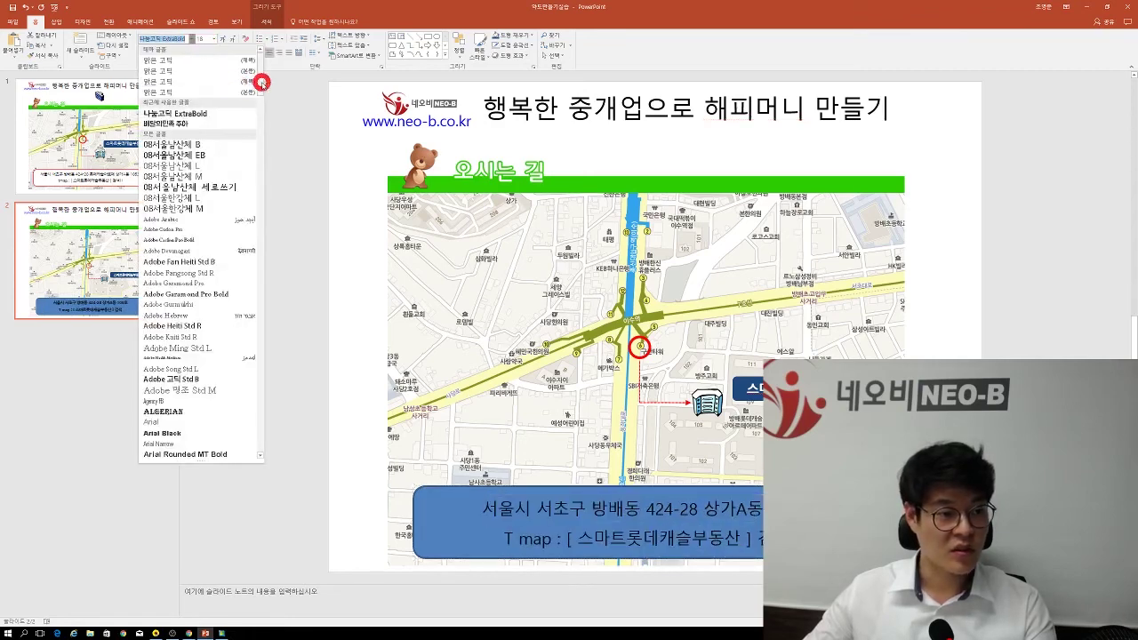
drag(257, 81, 249, 418)
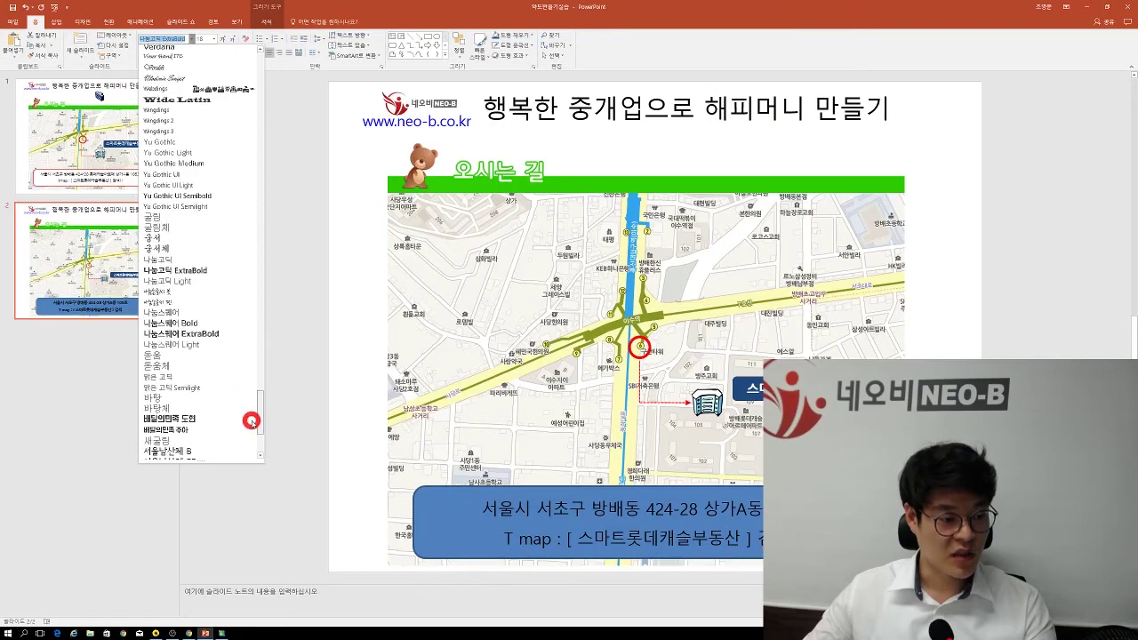
click(184, 258)
click(370, 310)
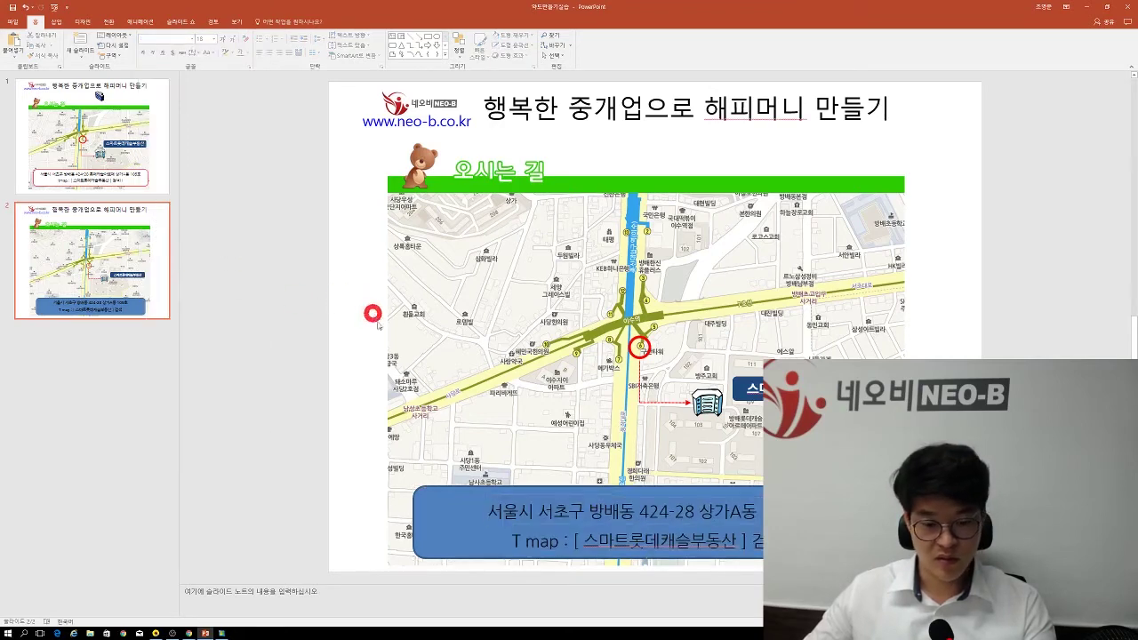
Fill the address box at the bottom of the map with white.
click(432, 518)
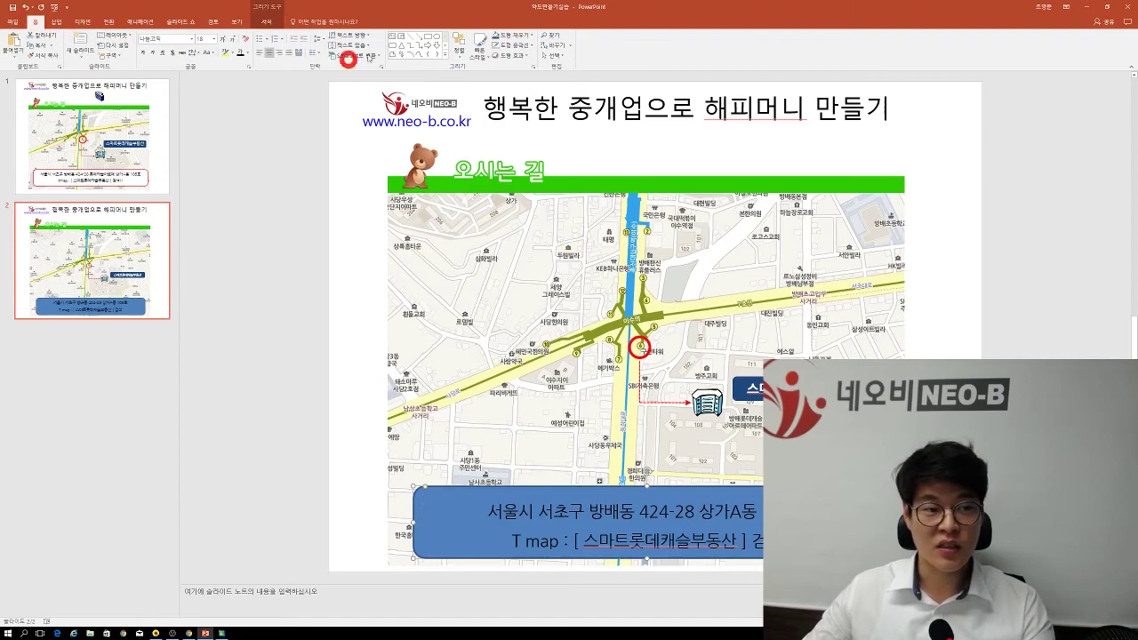
click(531, 36)
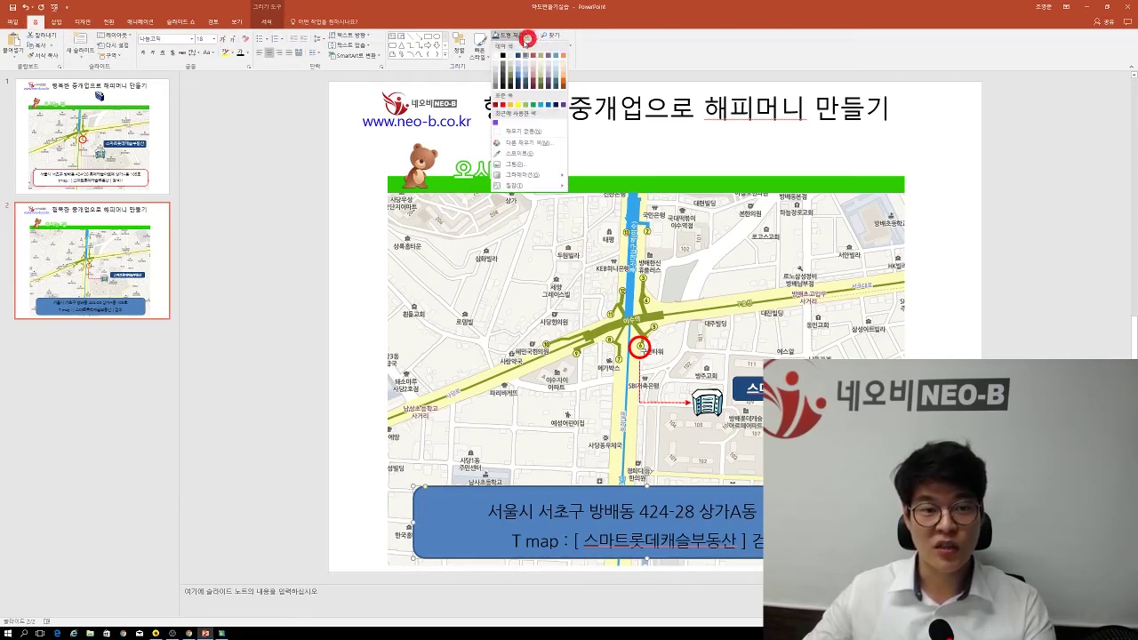
click(493, 55)
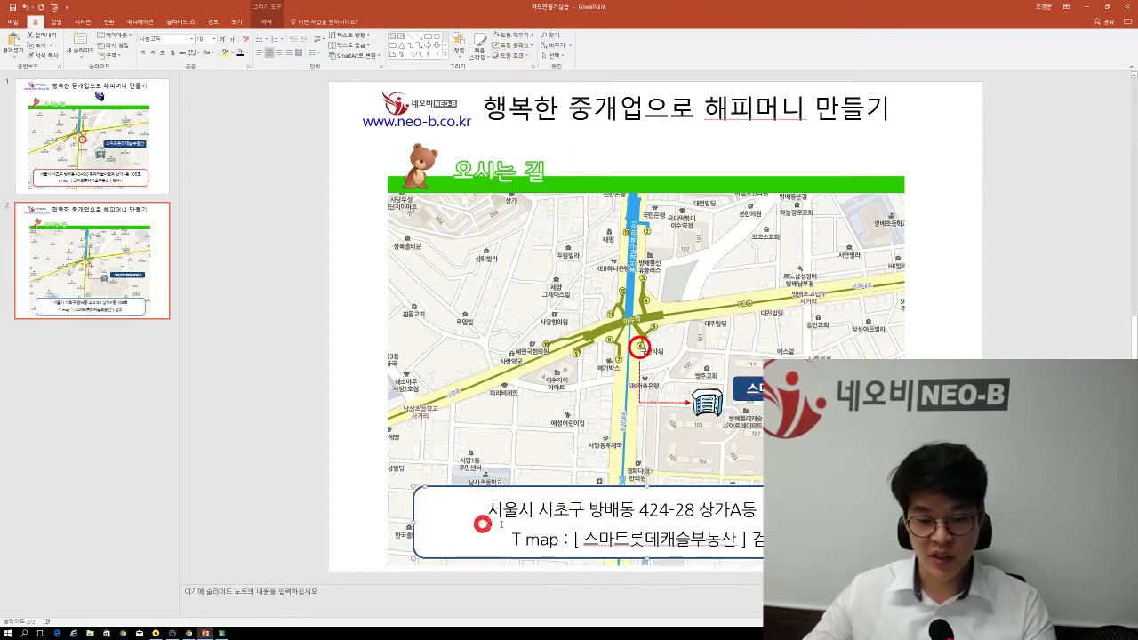
Give the address box a red outline with a weight of 2¼ pt and deselect it.
click(532, 45)
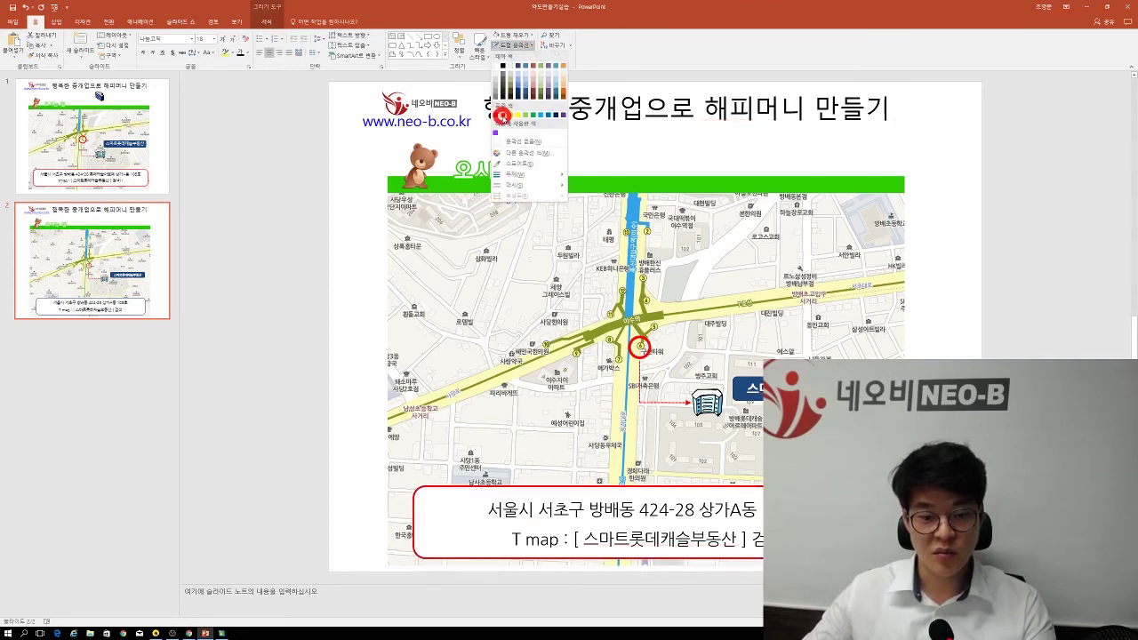
click(502, 115)
click(532, 44)
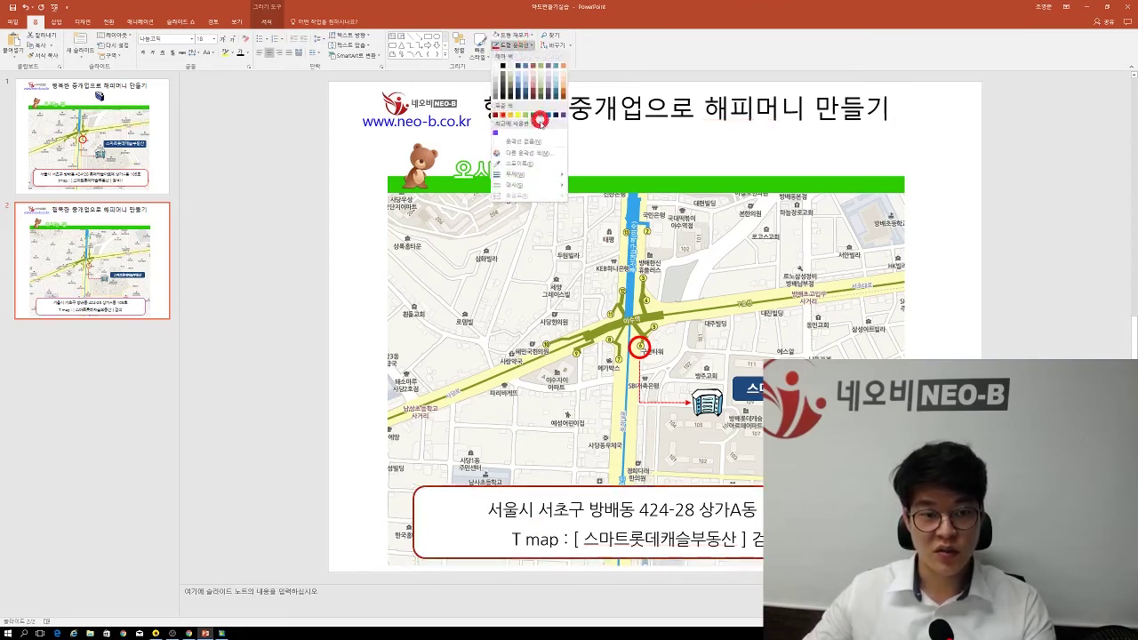
mouse_move(544, 175)
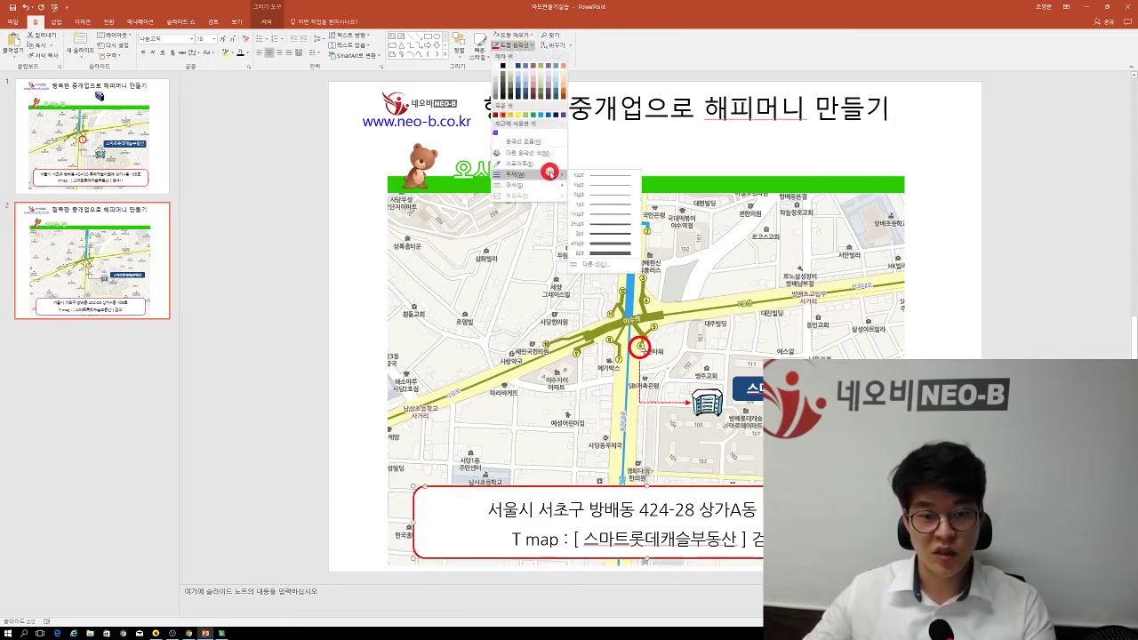
click(613, 225)
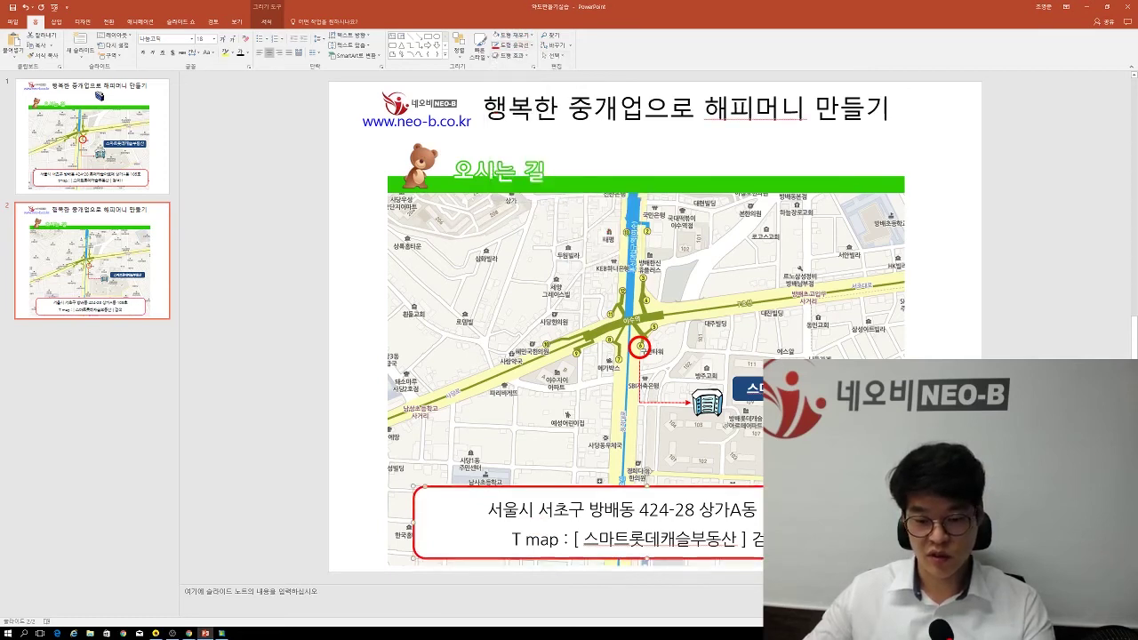
click(854, 444)
click(942, 444)
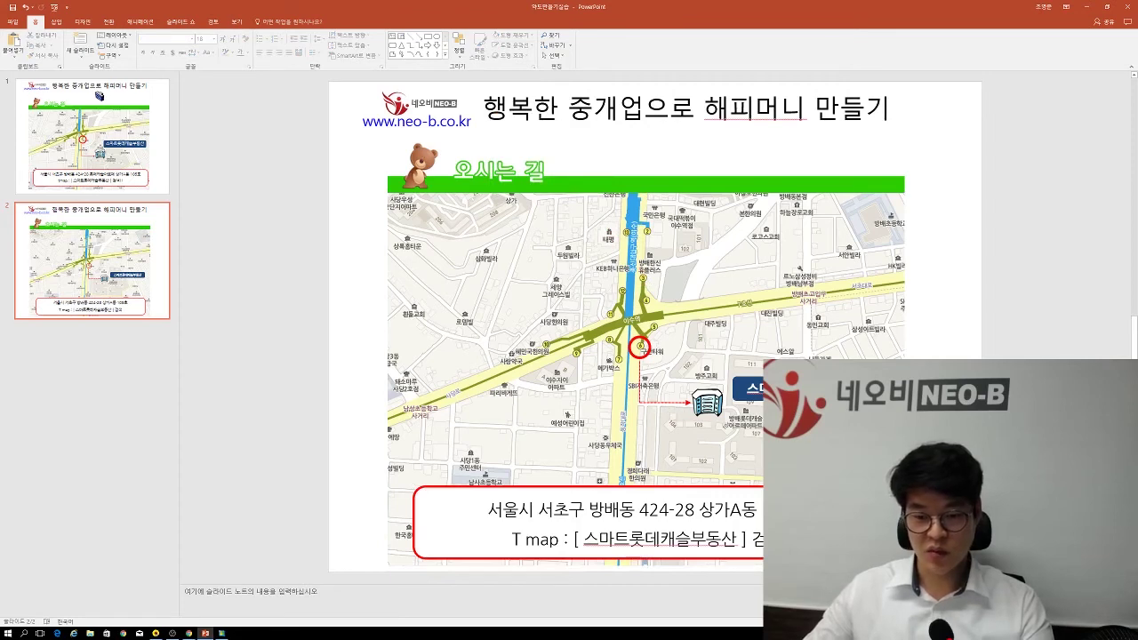
Change the fill of the office name label beside the building icon to standard blue and deselect it.
click(740, 383)
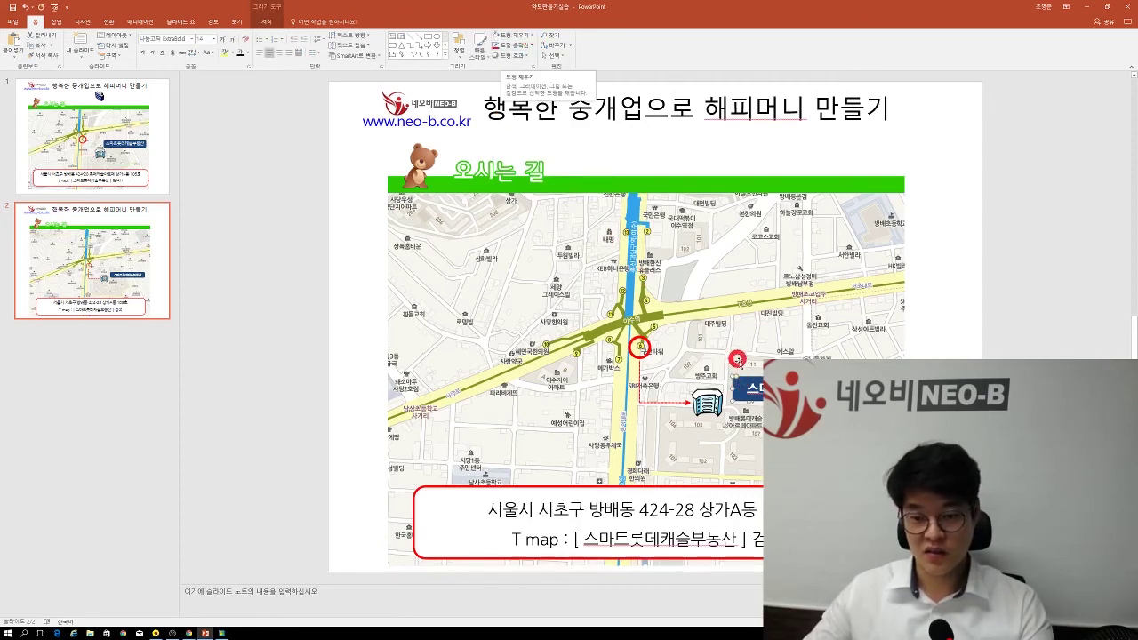
click(530, 35)
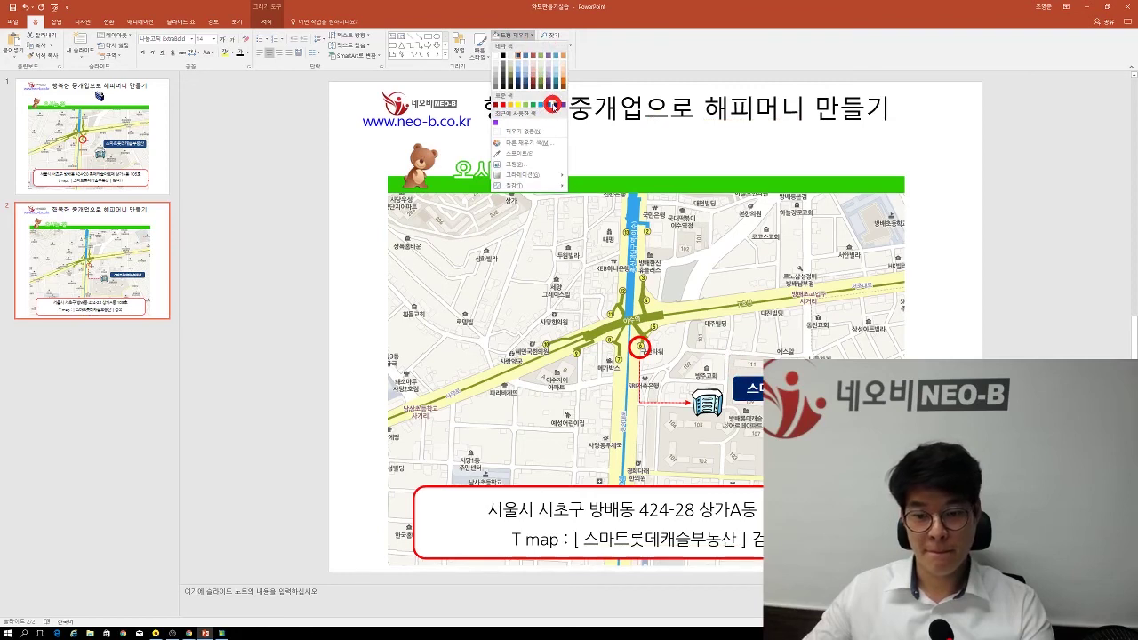
click(546, 105)
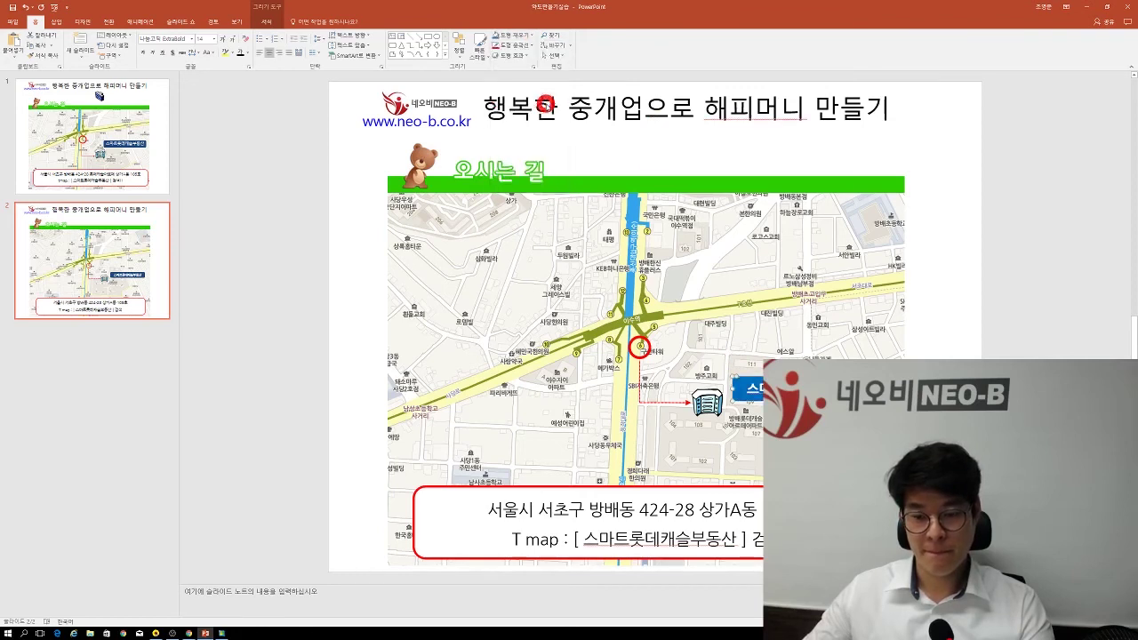
click(940, 346)
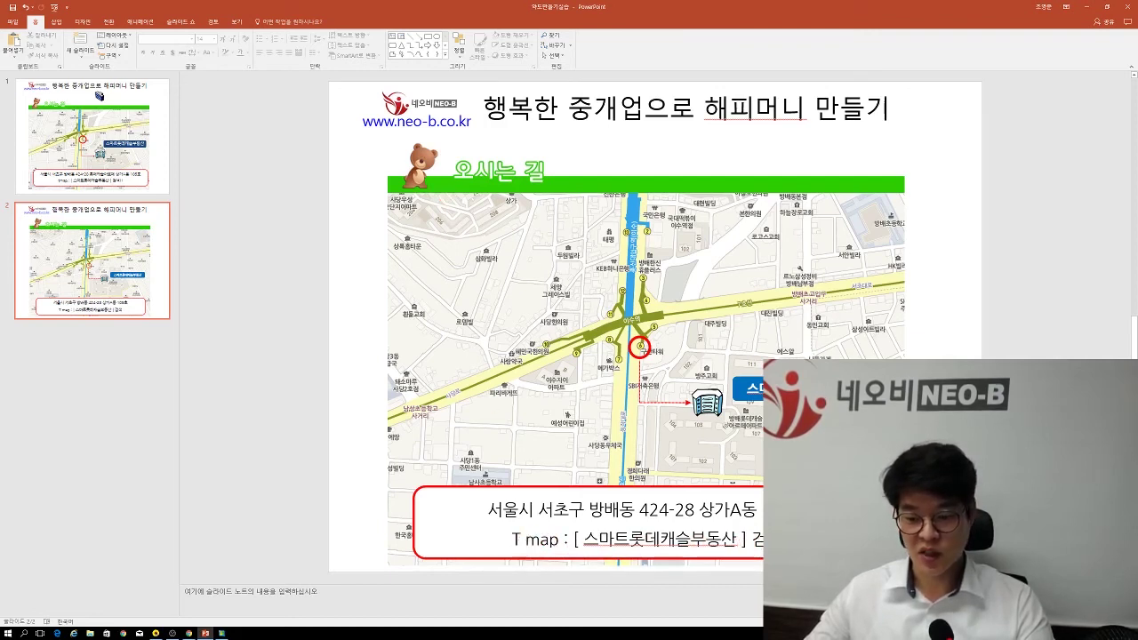
click(185, 592)
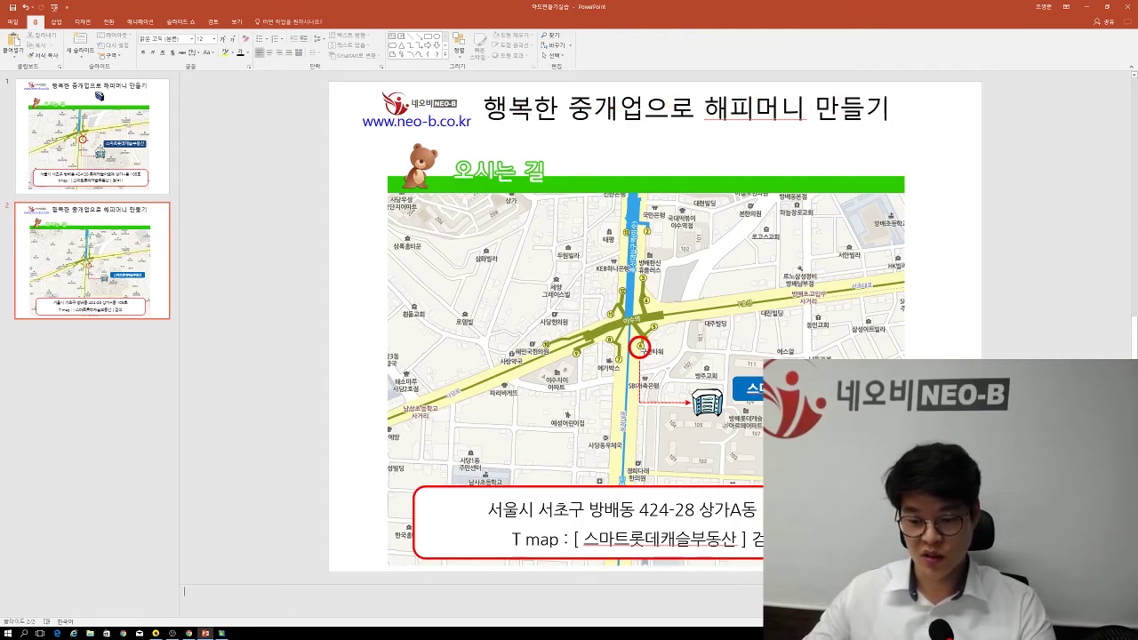
click(366, 431)
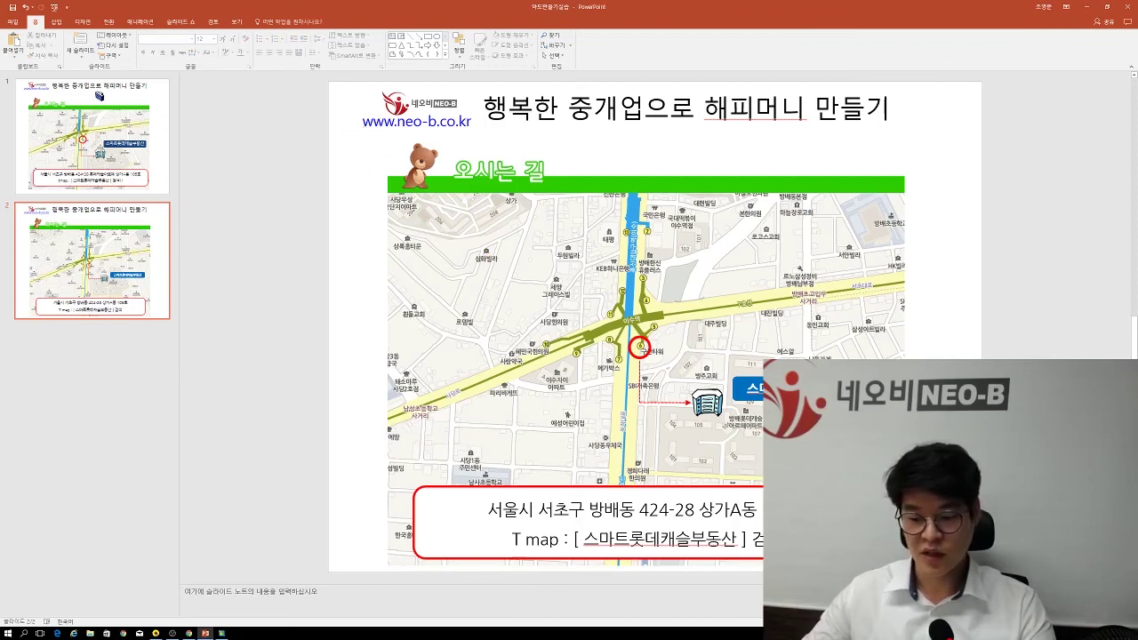
Select all the map objects below the slide title and save them as a JPEG picture named 사무실약도 on the desktop.
drag(924, 579, 350, 128)
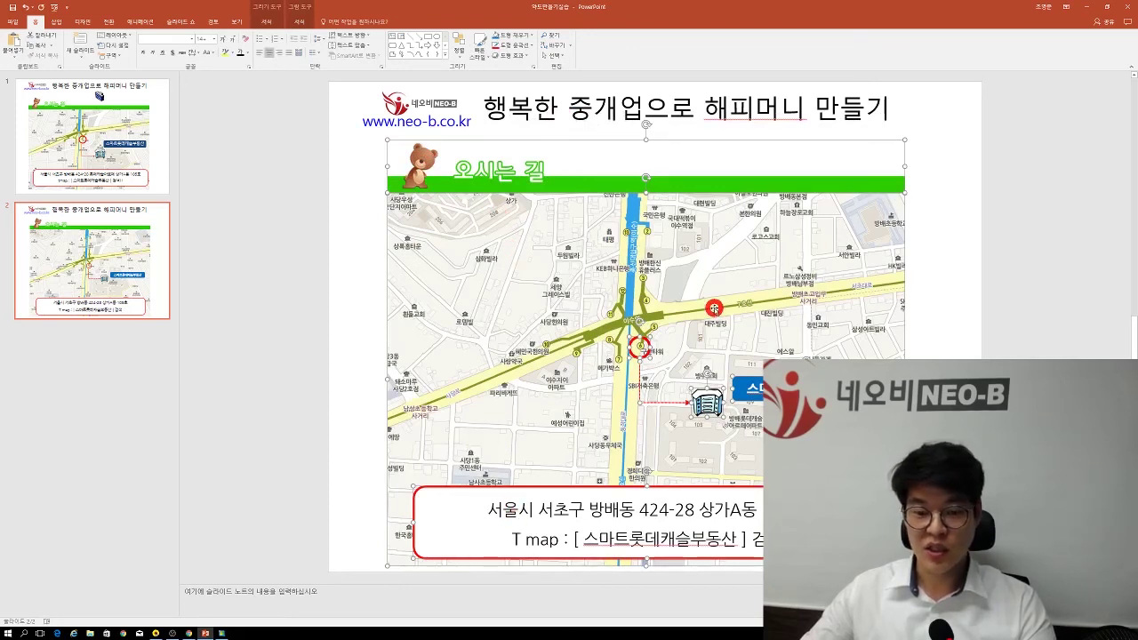
right_click(838, 162)
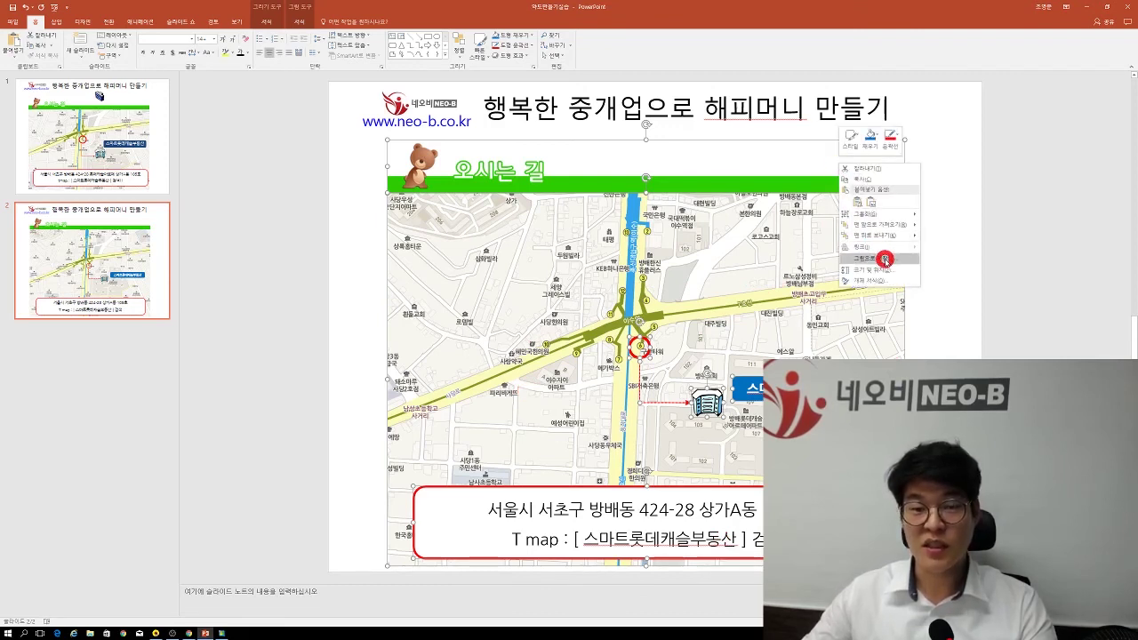
click(903, 260)
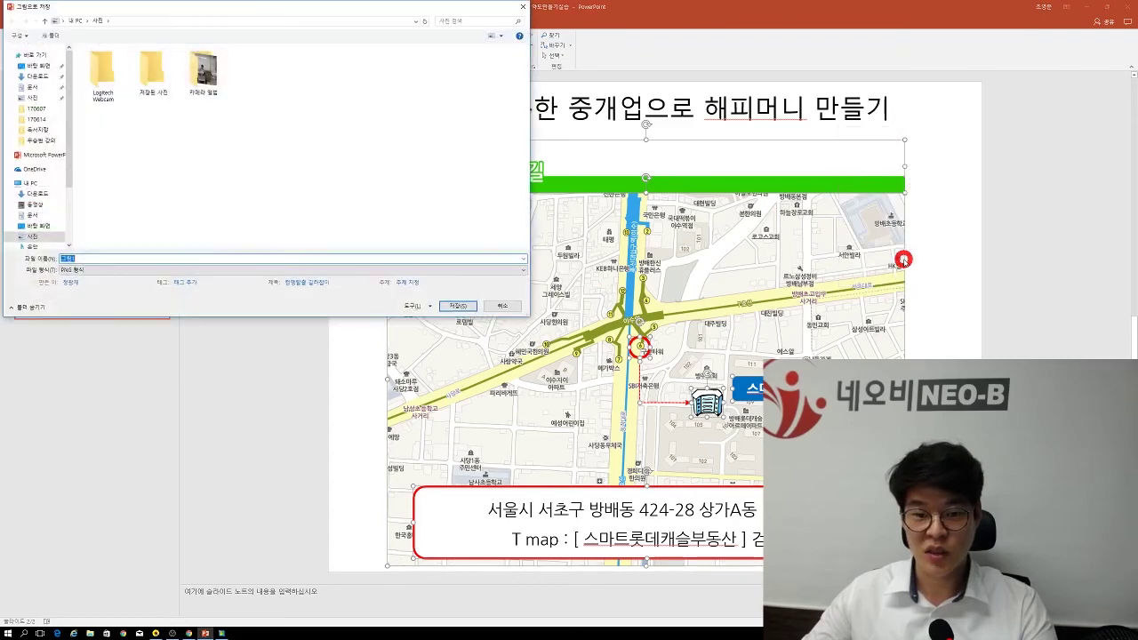
click(60, 69)
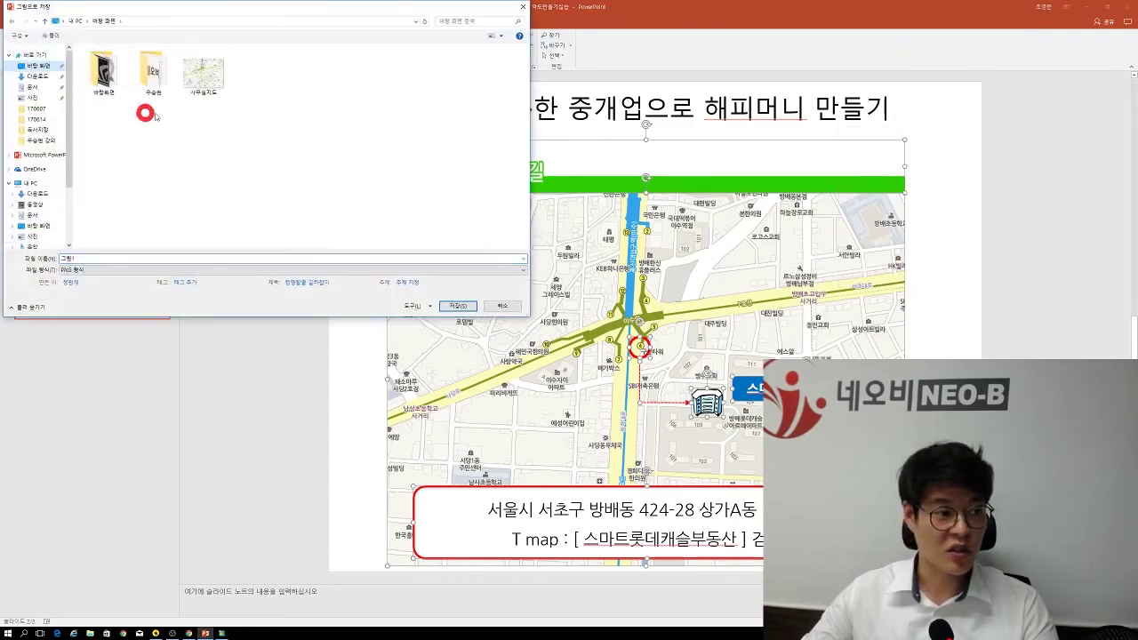
double_click(155, 259)
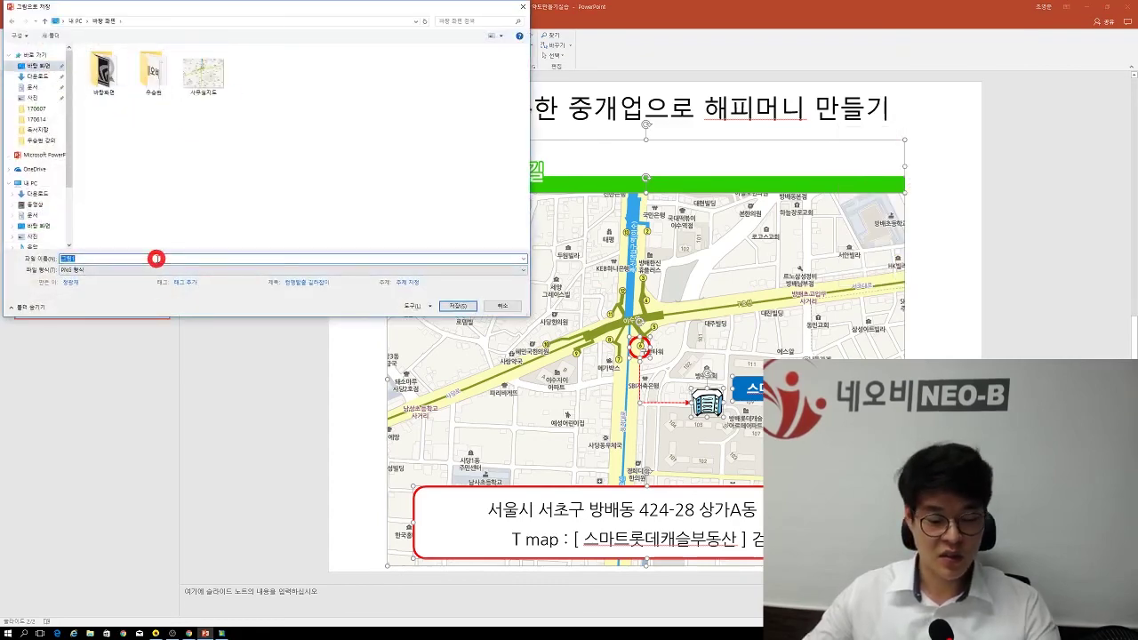
text(사무실)
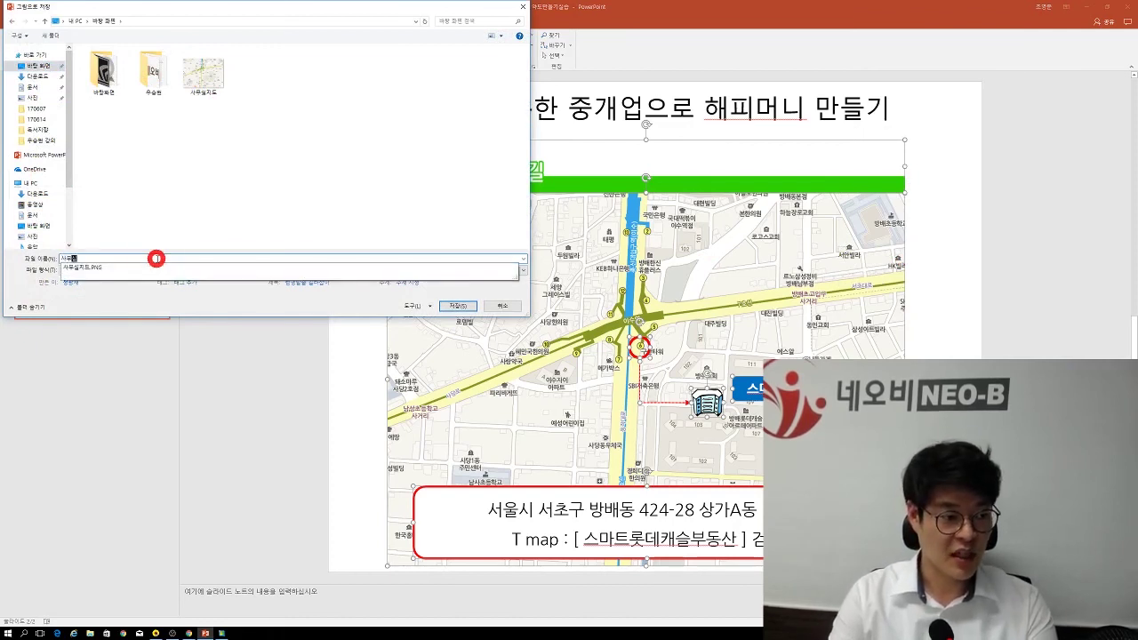
text(약도)
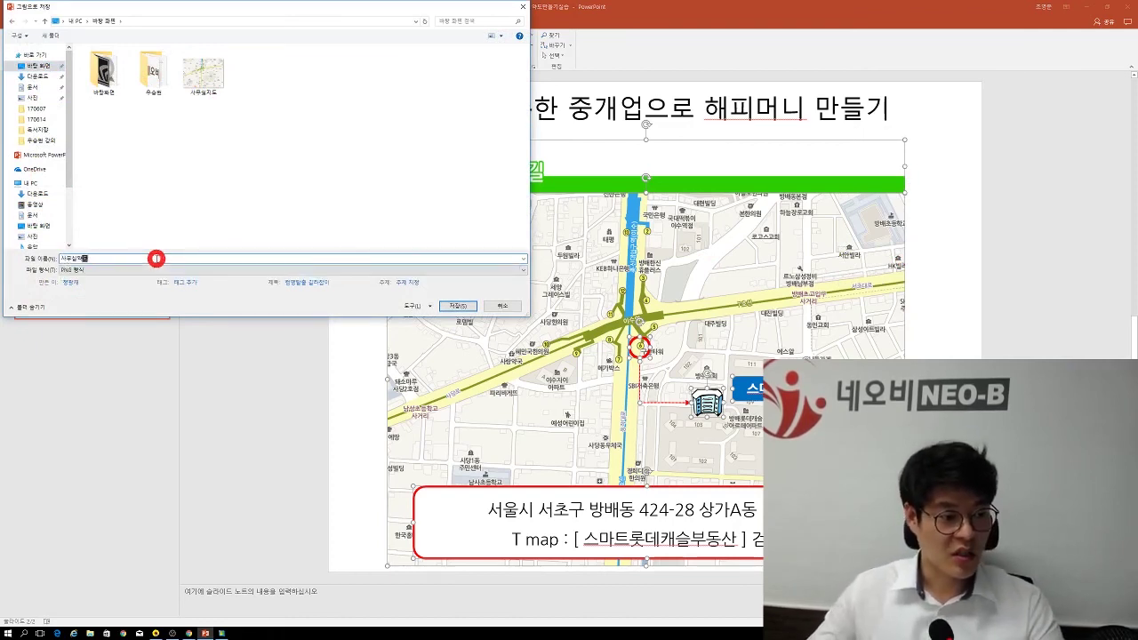
click(82, 270)
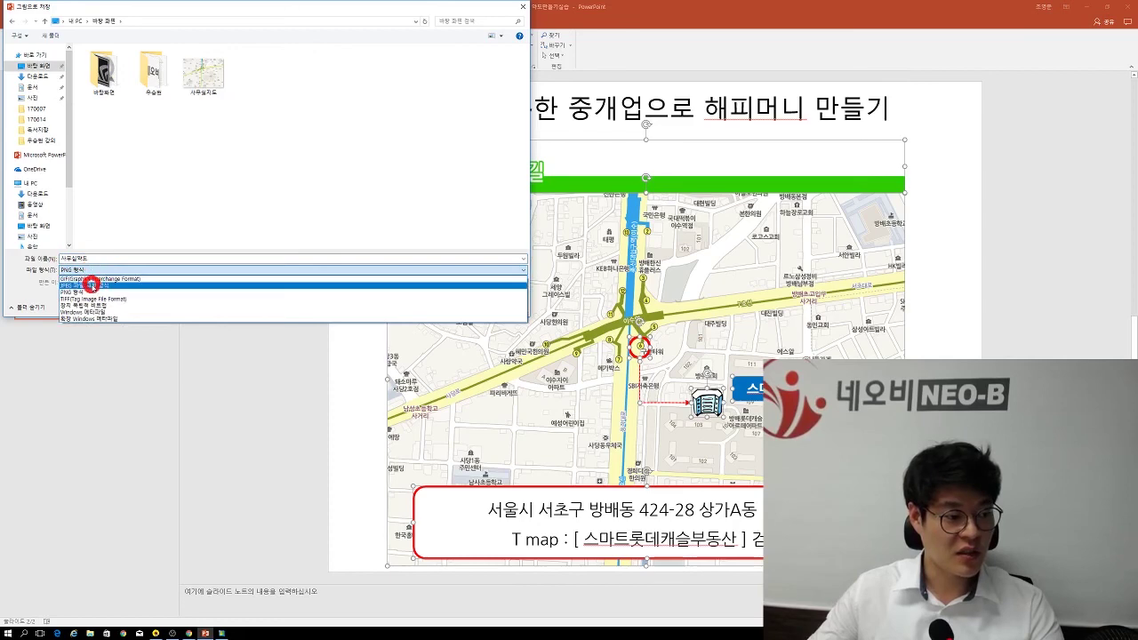
click(89, 282)
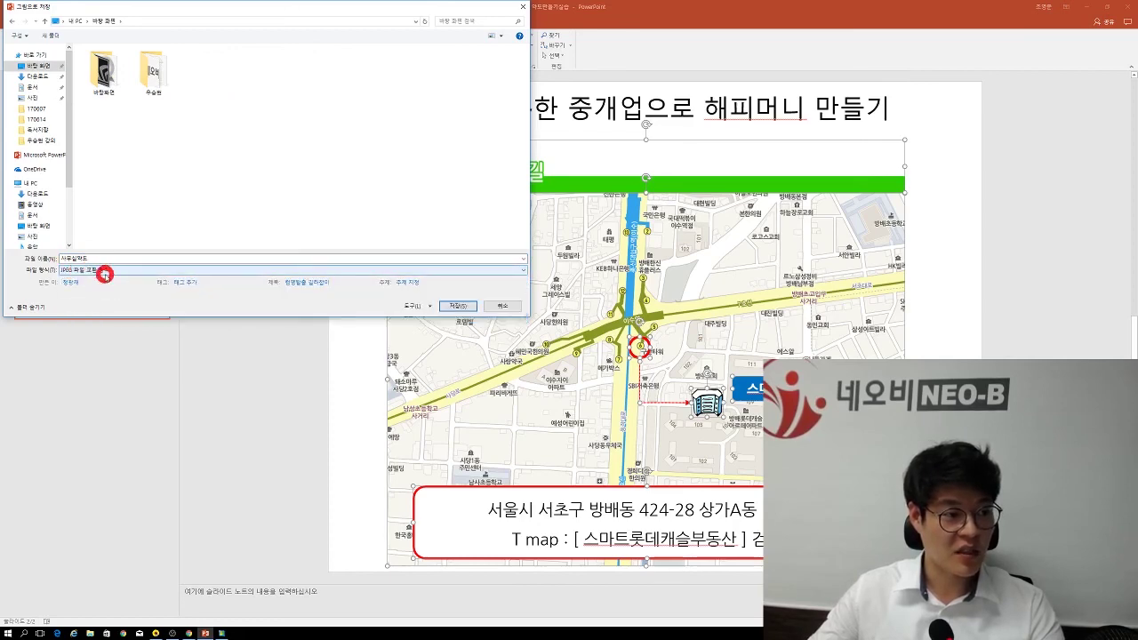
click(459, 307)
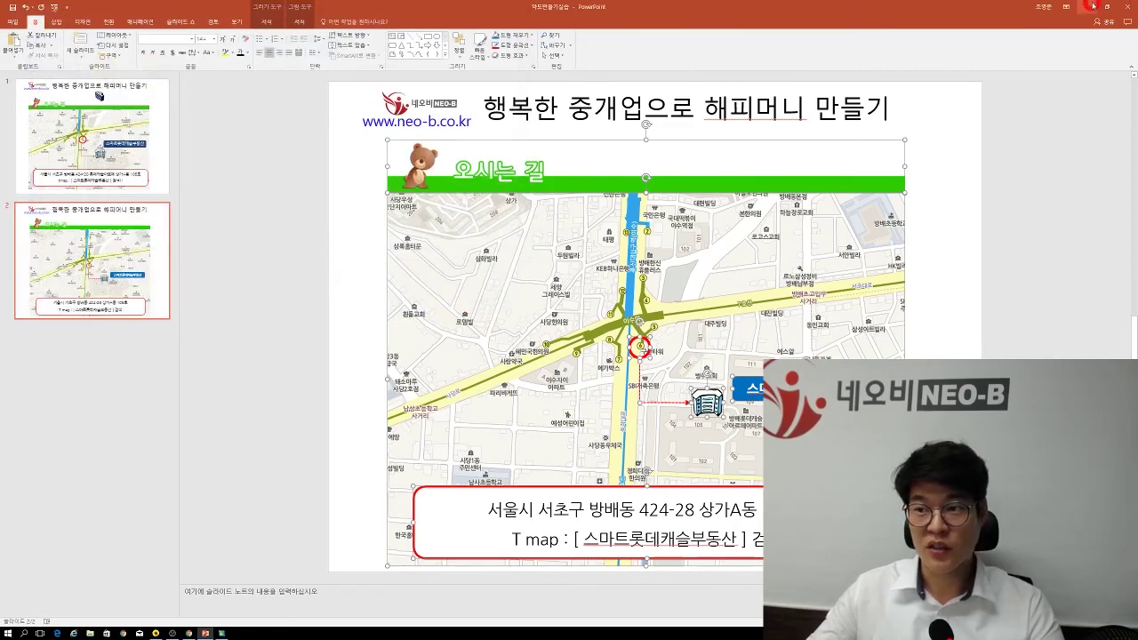
Minimize the open windows and place the 사무실약도 image beside the 사무실지도 file on the desktop.
click(1088, 7)
click(905, 128)
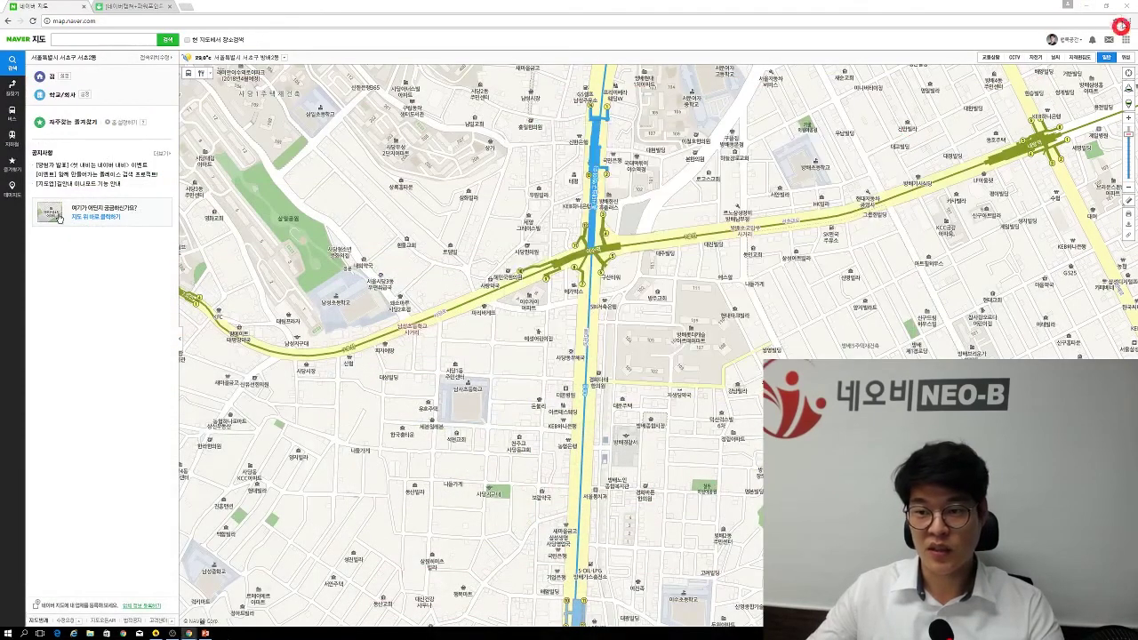
click(1089, 7)
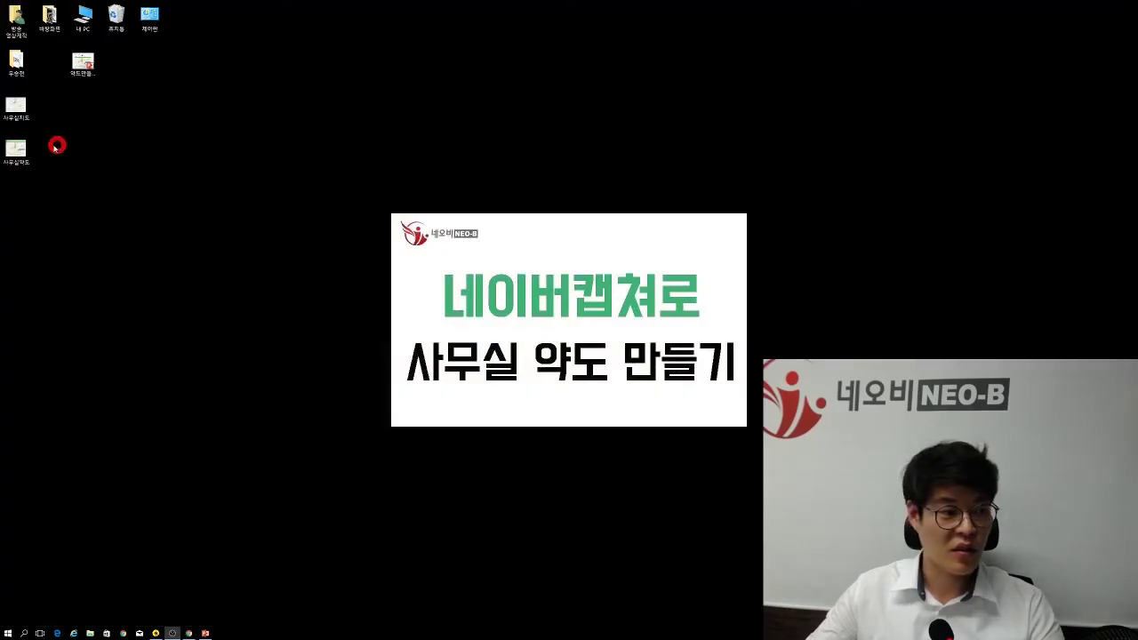
drag(17, 149, 48, 106)
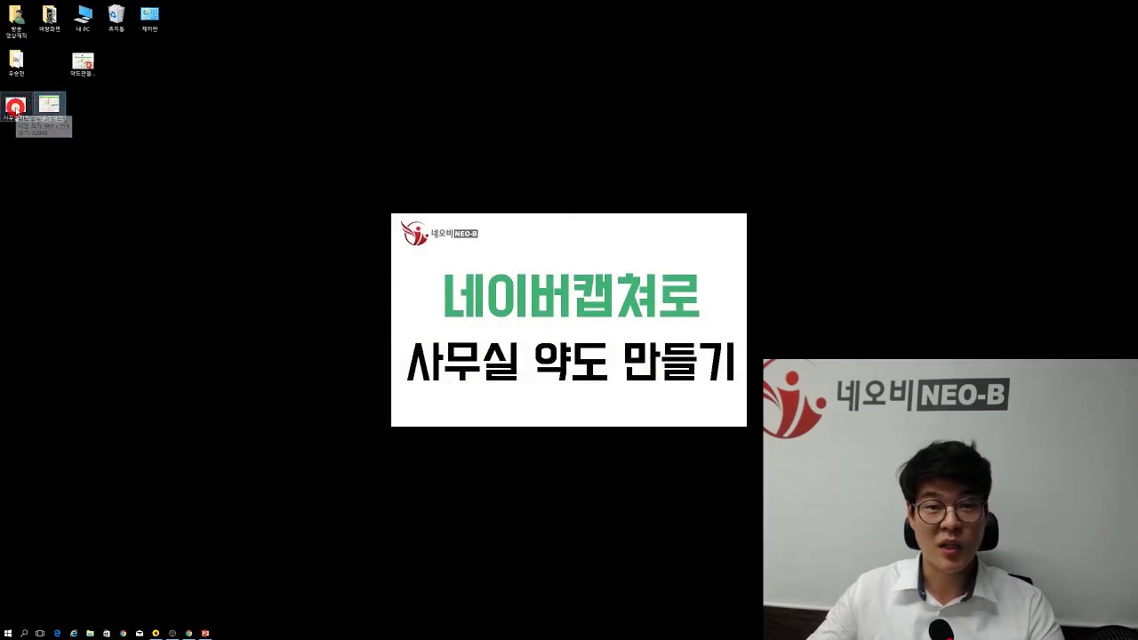
Open the saved 사무실약도 image in the Photos app, view it maximized, and restore the window size.
double_click(49, 107)
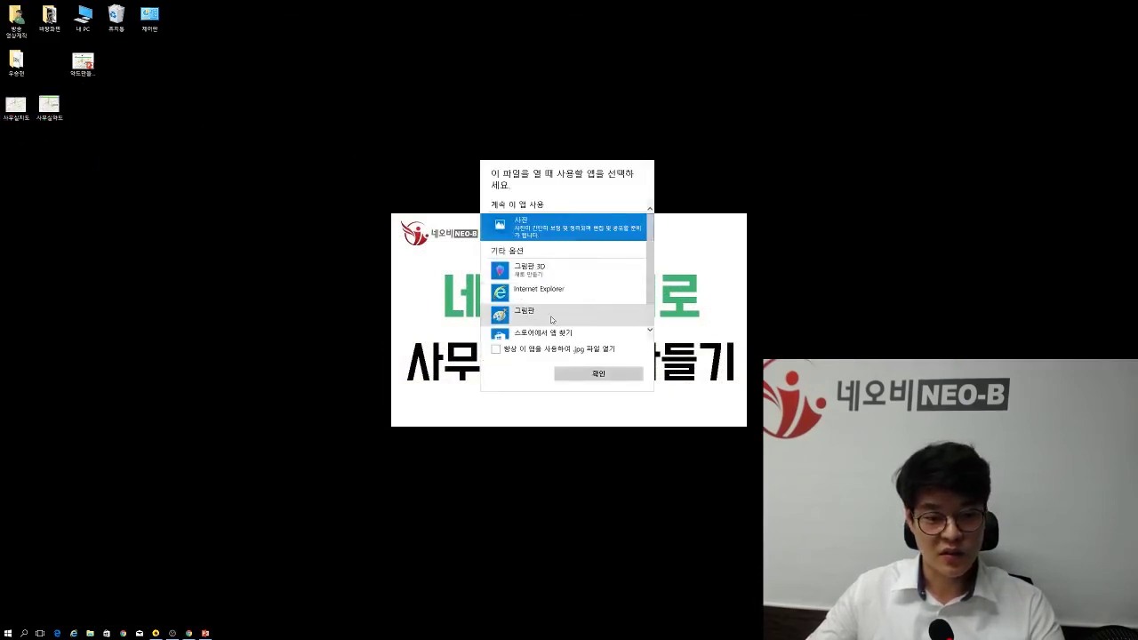
scroll(568, 336, down, 1)
click(598, 373)
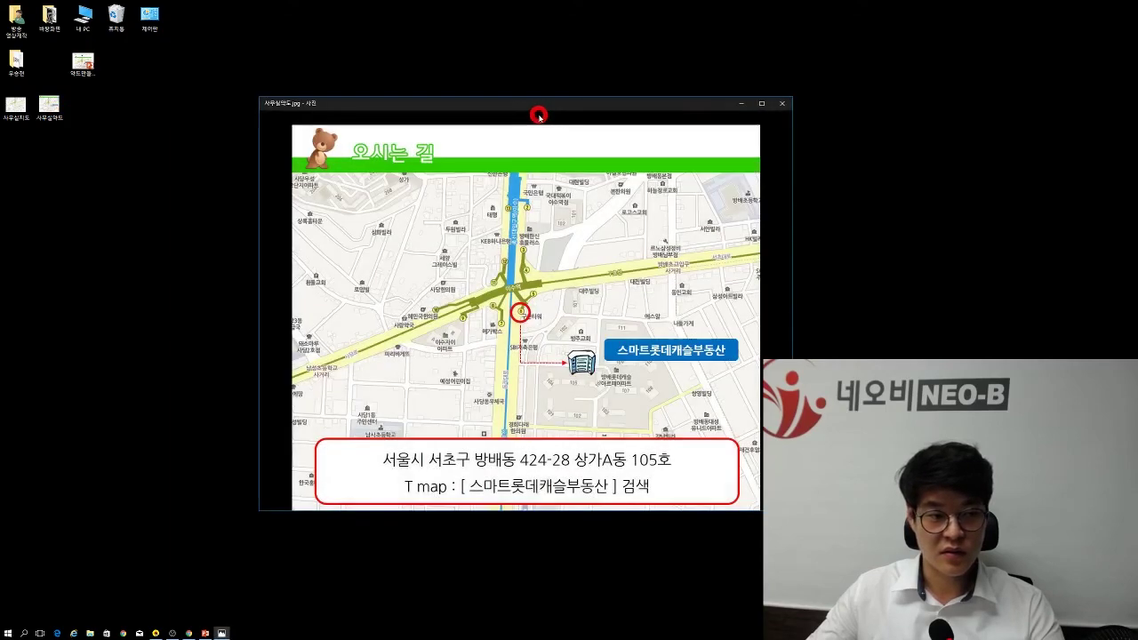
double_click(545, 104)
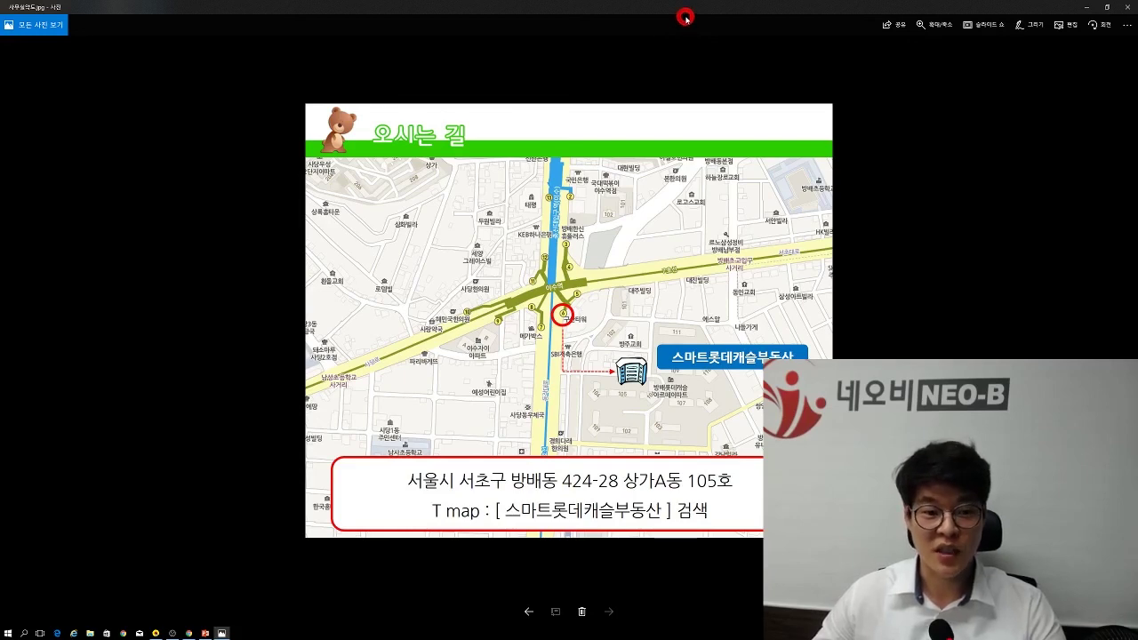
double_click(686, 12)
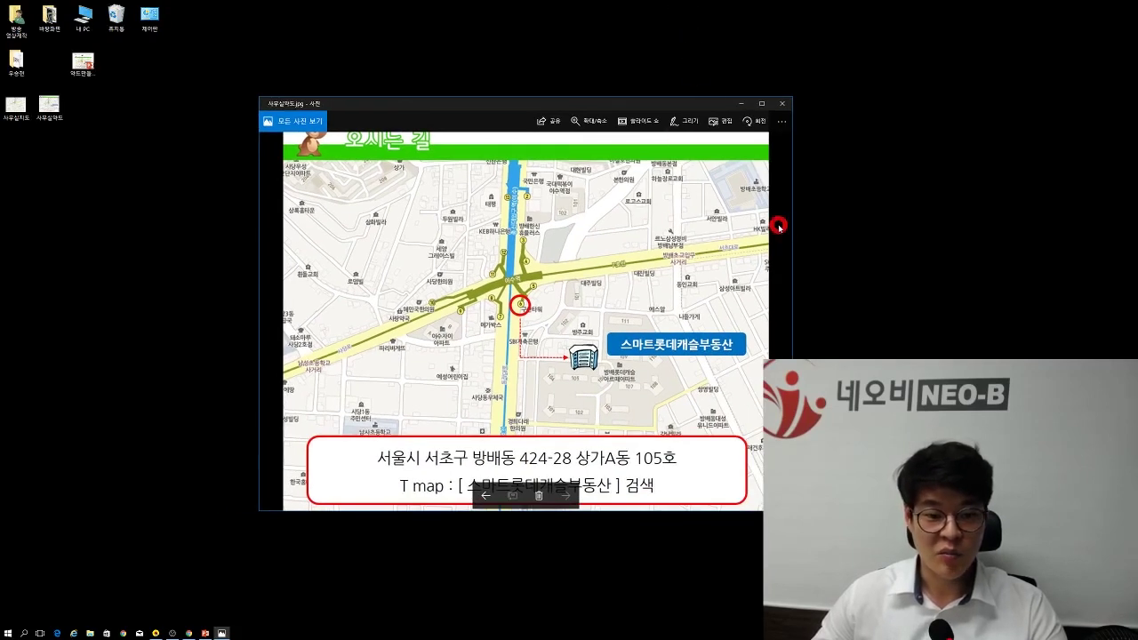